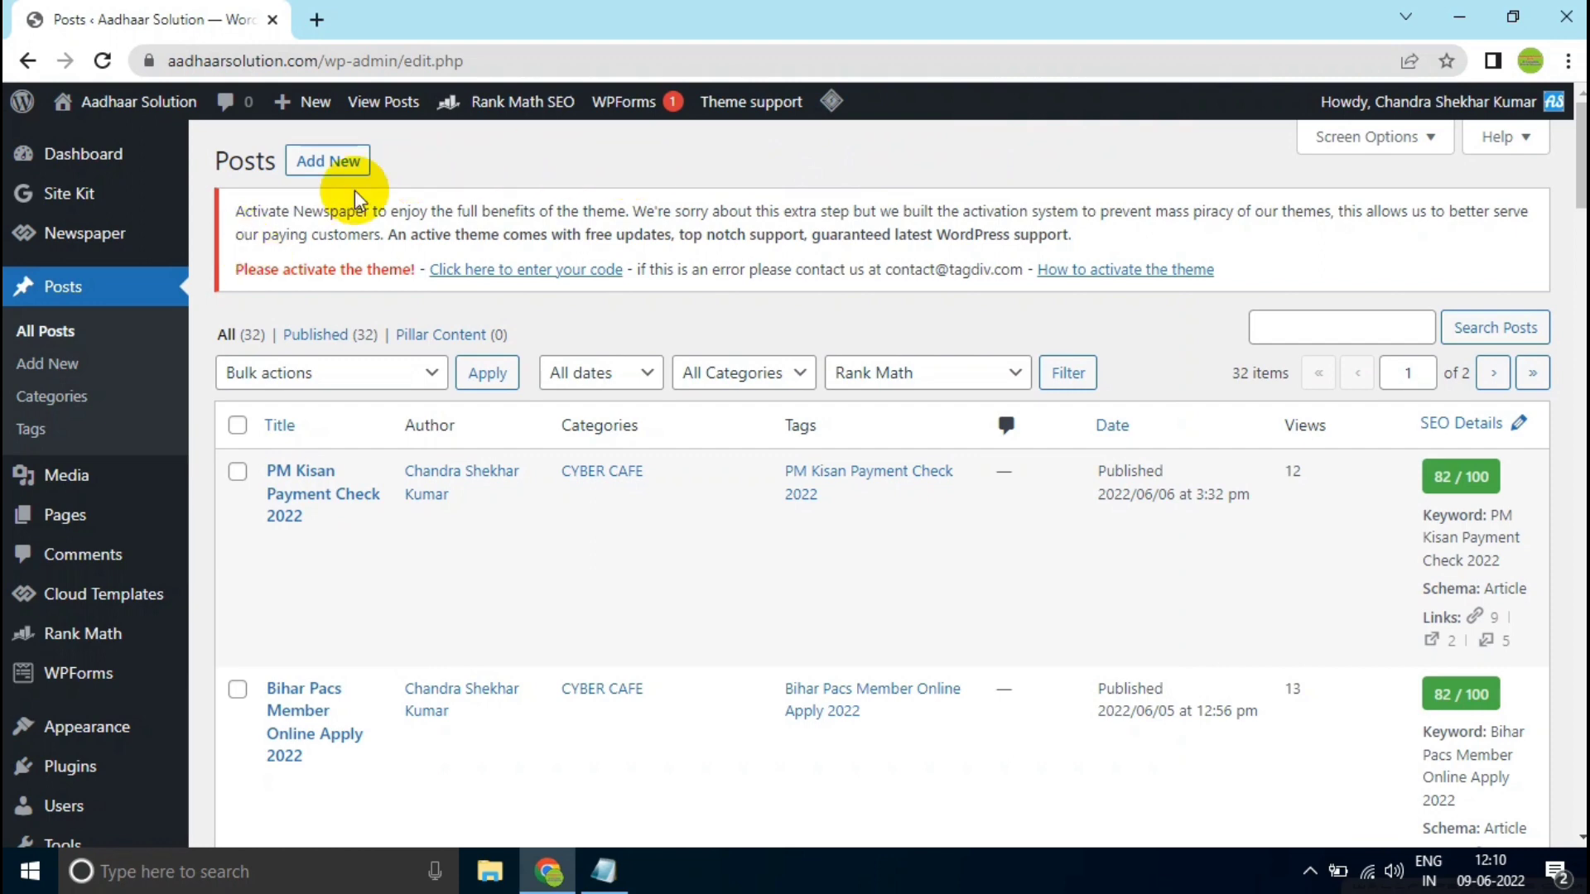
- Go from the posts list to the installed plugins and open the page for adding a new plugin
{"action": "mouse_move", "coordinate": [496, 120]}
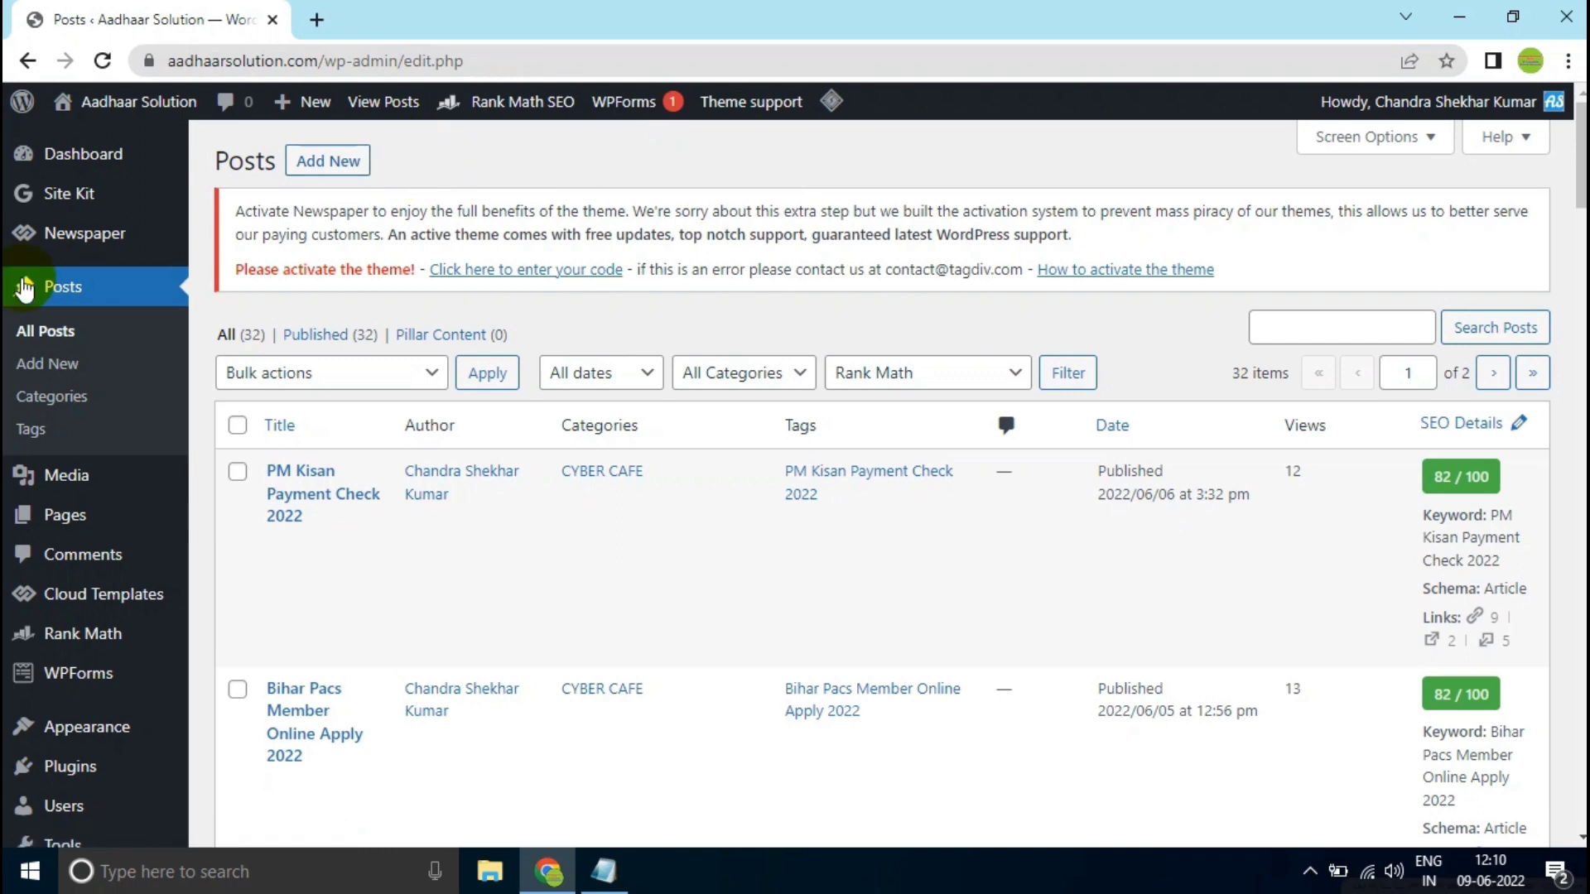
{"action": "scroll", "coordinate": [116, 410], "scroll_direction": "down", "scroll_amount": 1}
{"action": "mouse_move", "coordinate": [73, 655]}
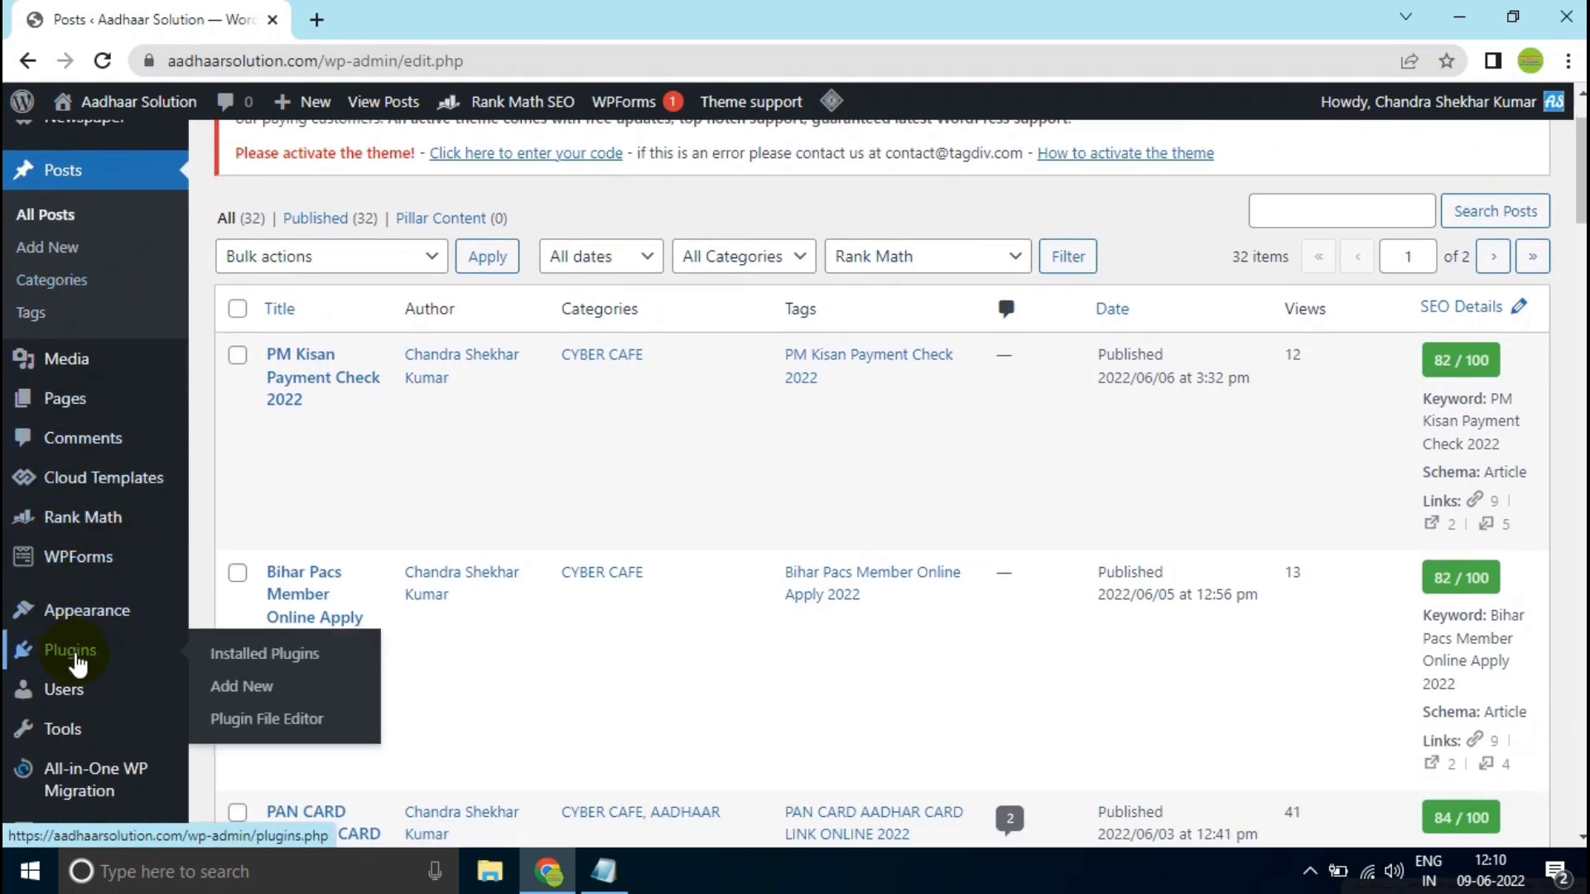
{"action": "left_click", "coordinate": [221, 661]}
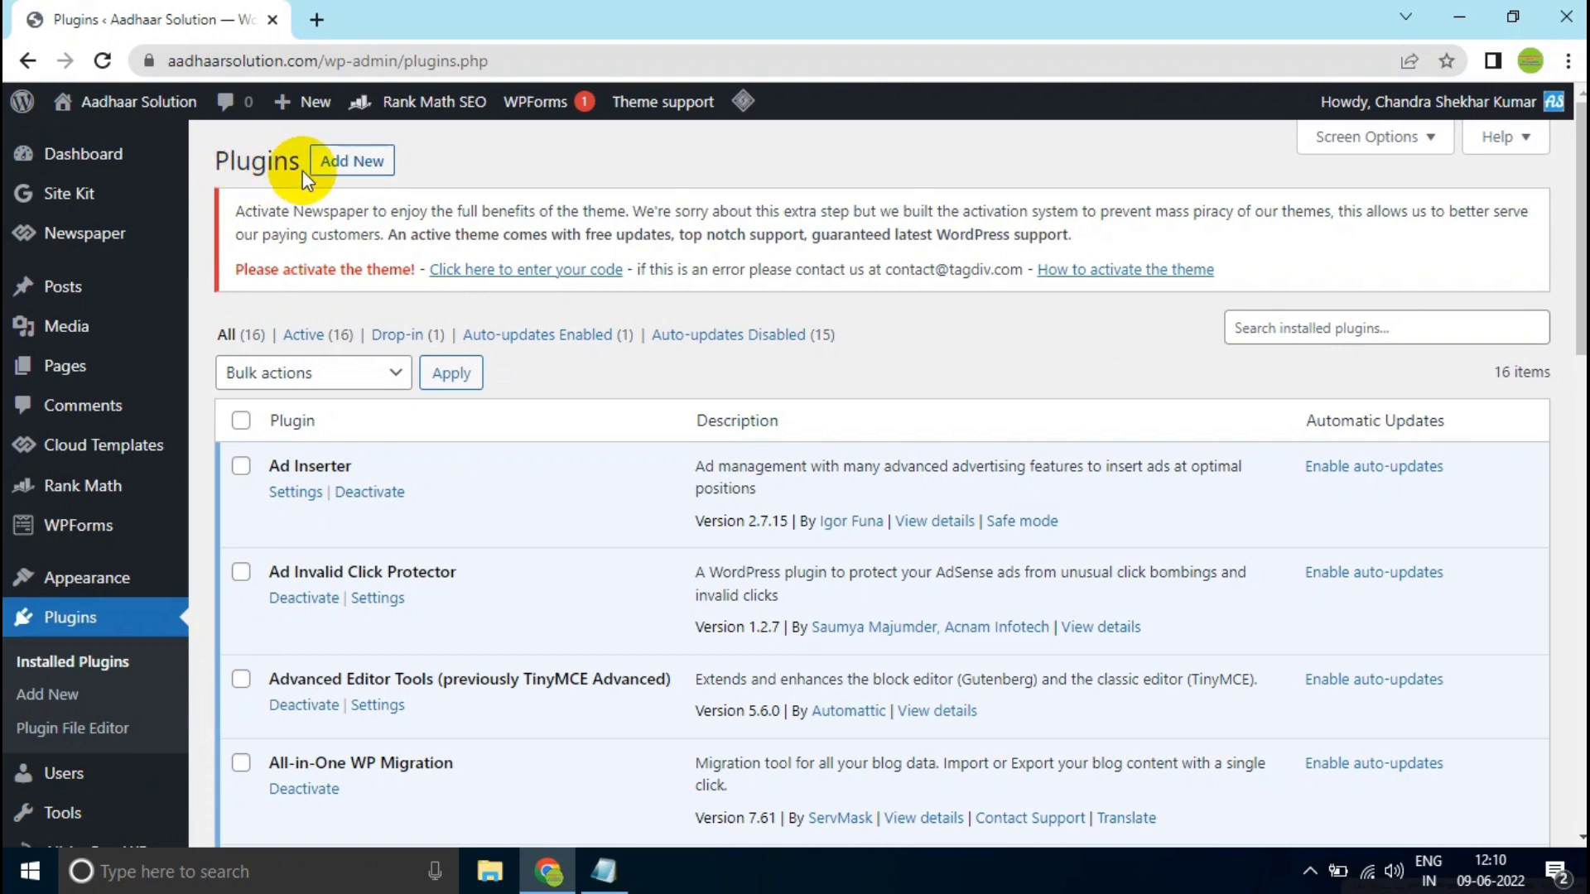
{"action": "left_click", "coordinate": [331, 159]}
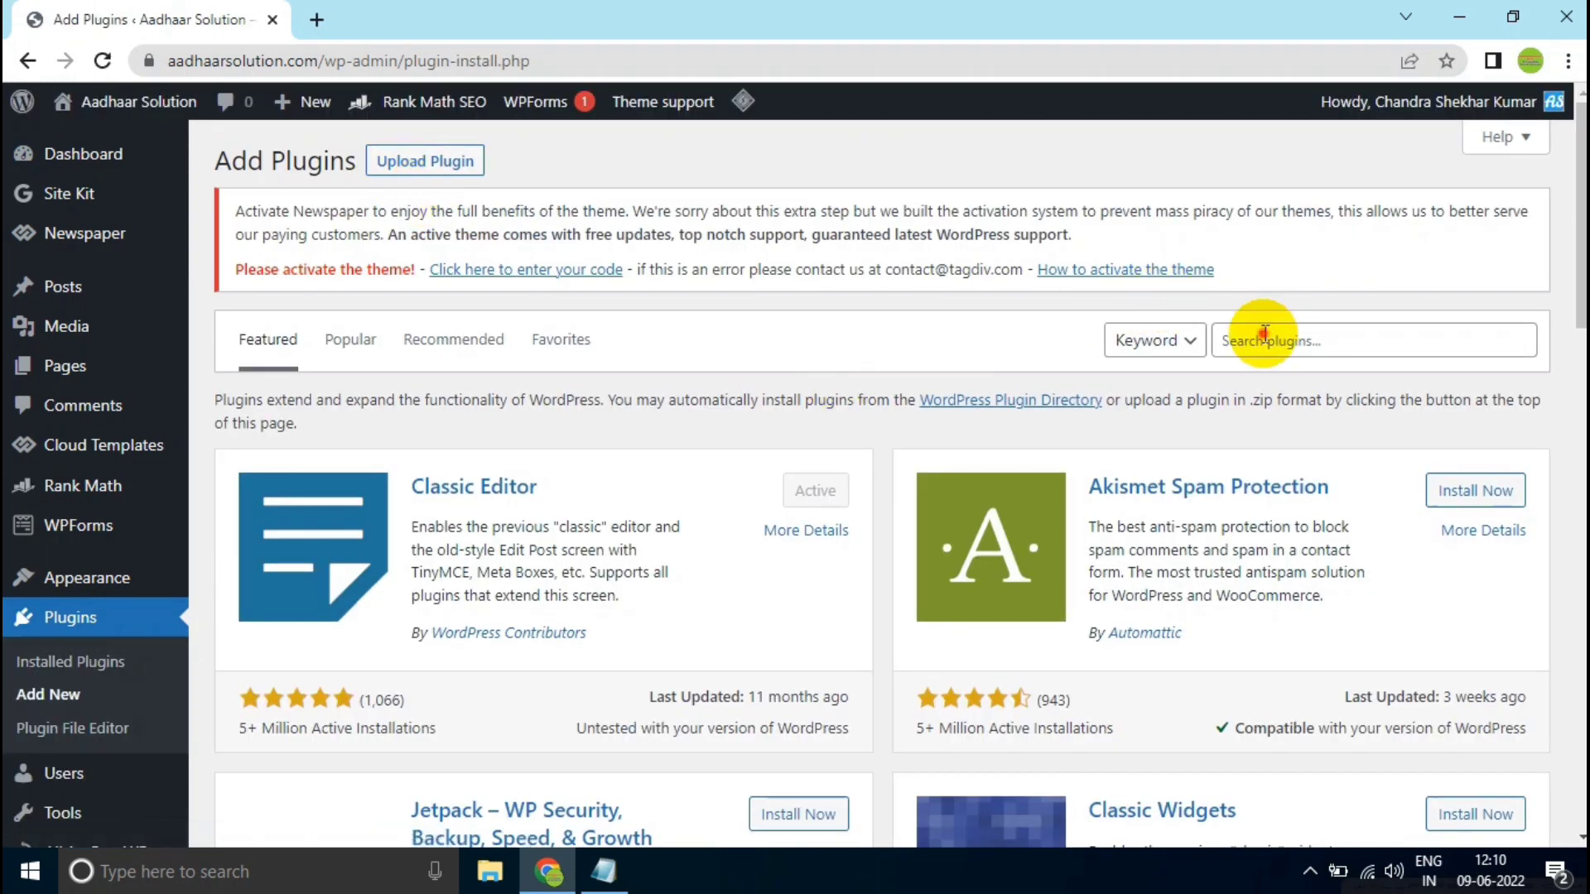
- Search the plugin directory for "instant indexing", then install and activate Instant Indexing for Google
{"action": "left_click", "coordinate": [1265, 335]}
{"action": "type", "text": "instant indexing"}
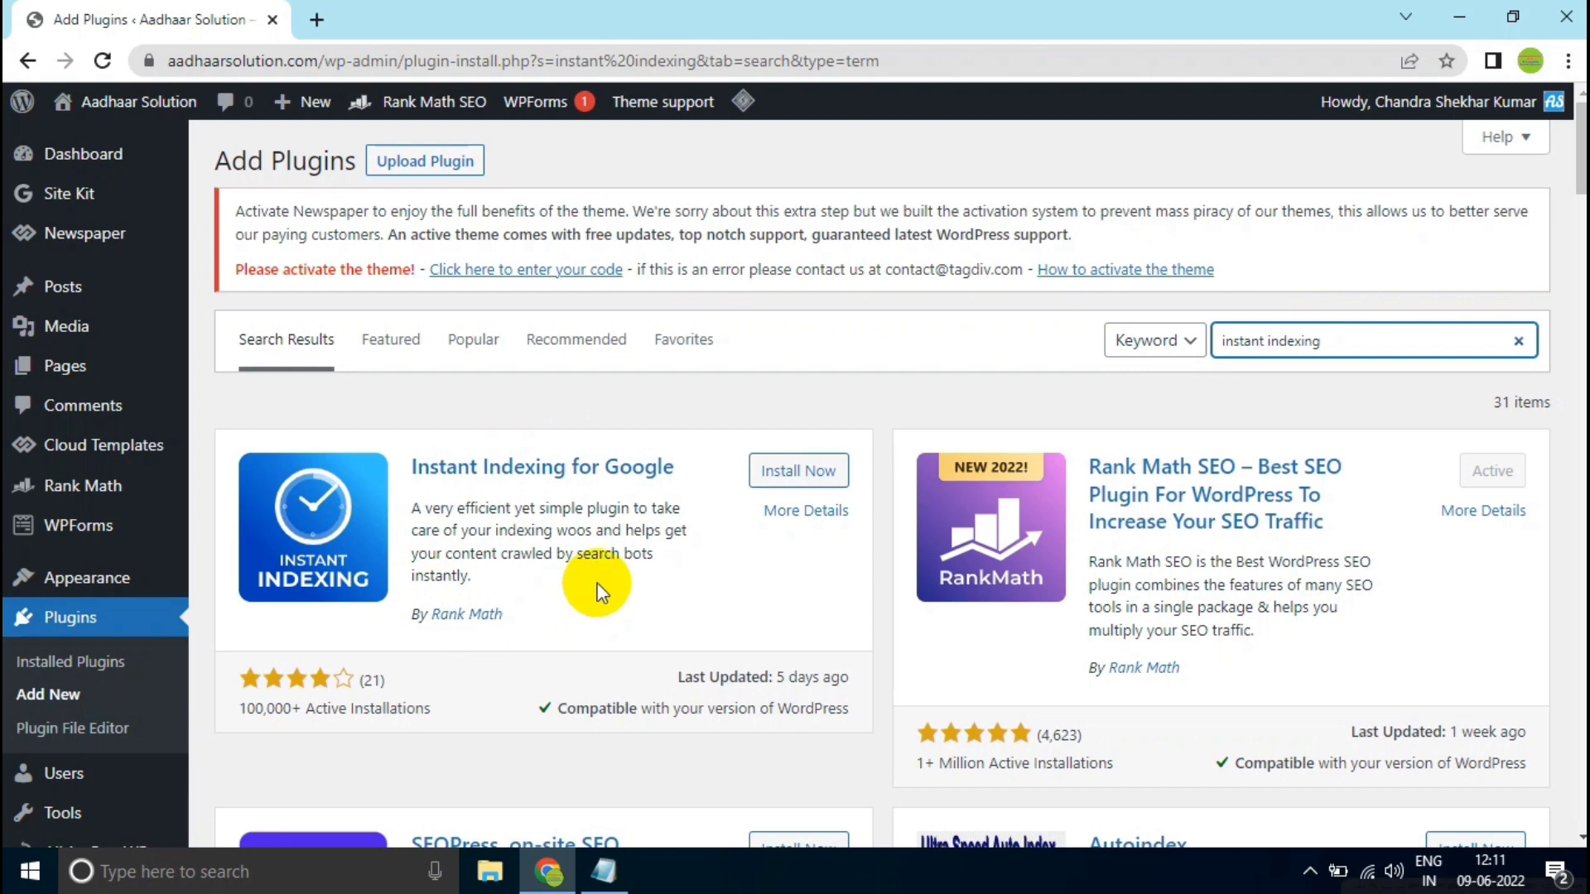
{"action": "left_click", "coordinate": [789, 474]}
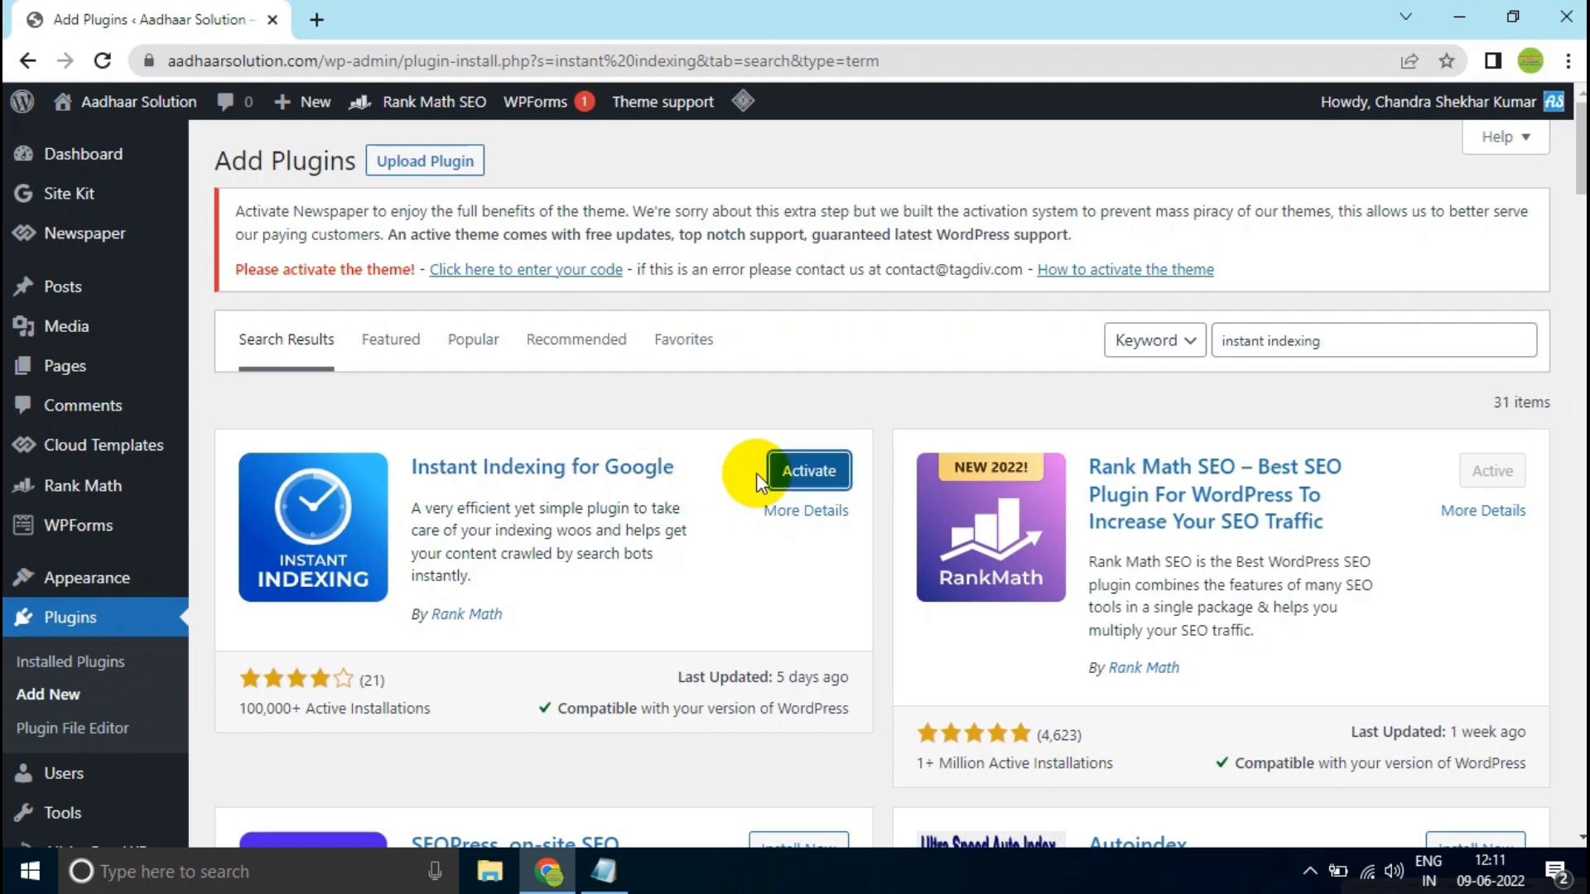
{"action": "left_click", "coordinate": [783, 476]}
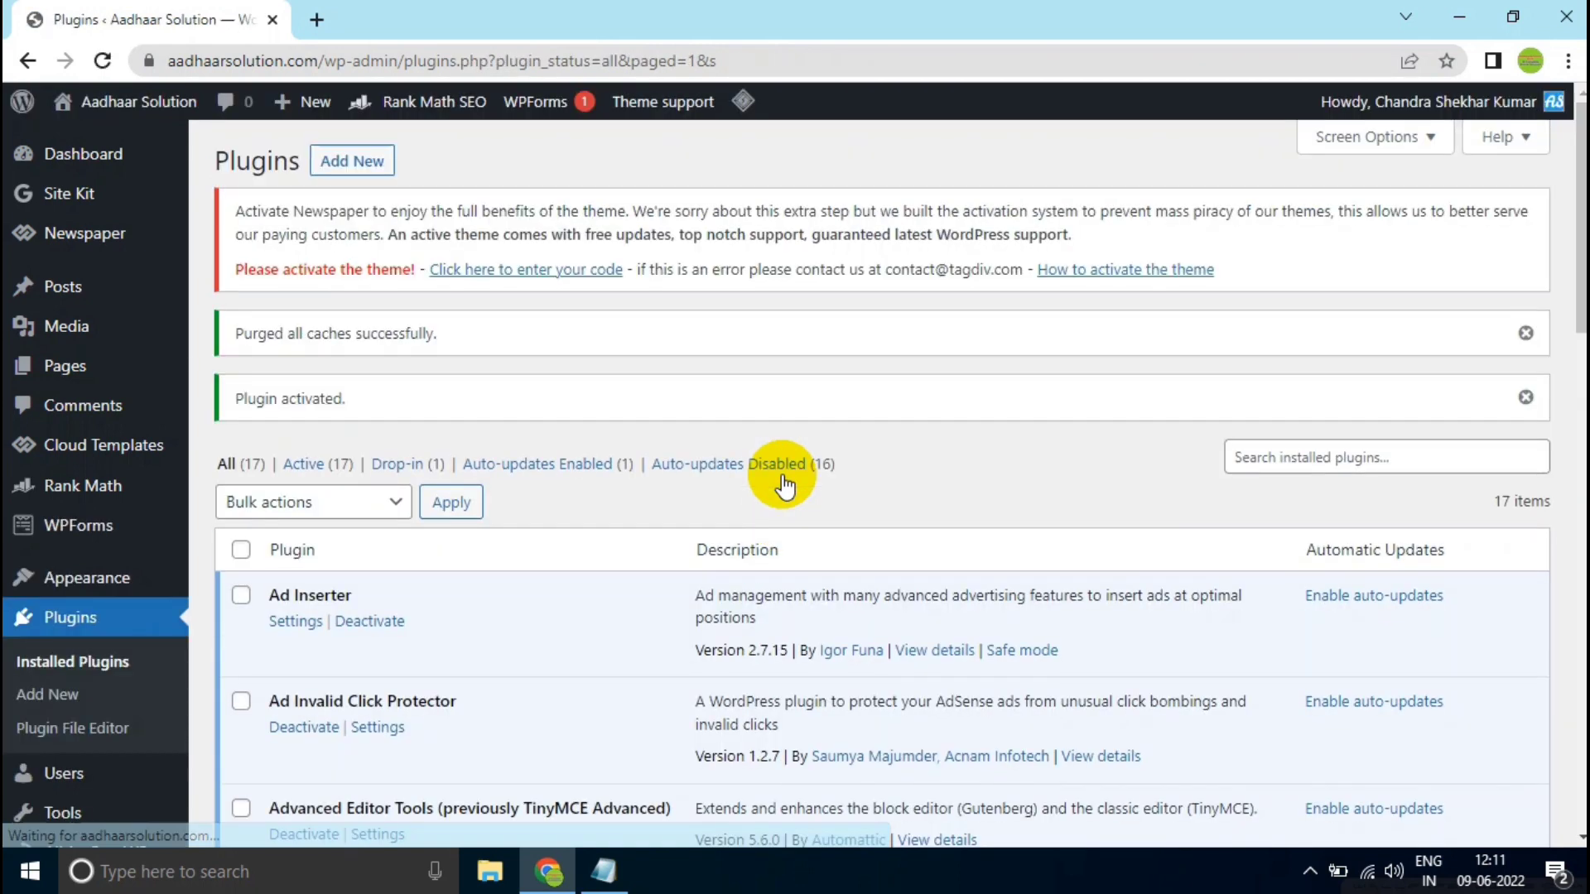
- Open the settings of the Instant Indexing plugin and display its Google API Settings
{"action": "scroll", "coordinate": [784, 479], "scroll_direction": "down", "scroll_amount": 8}
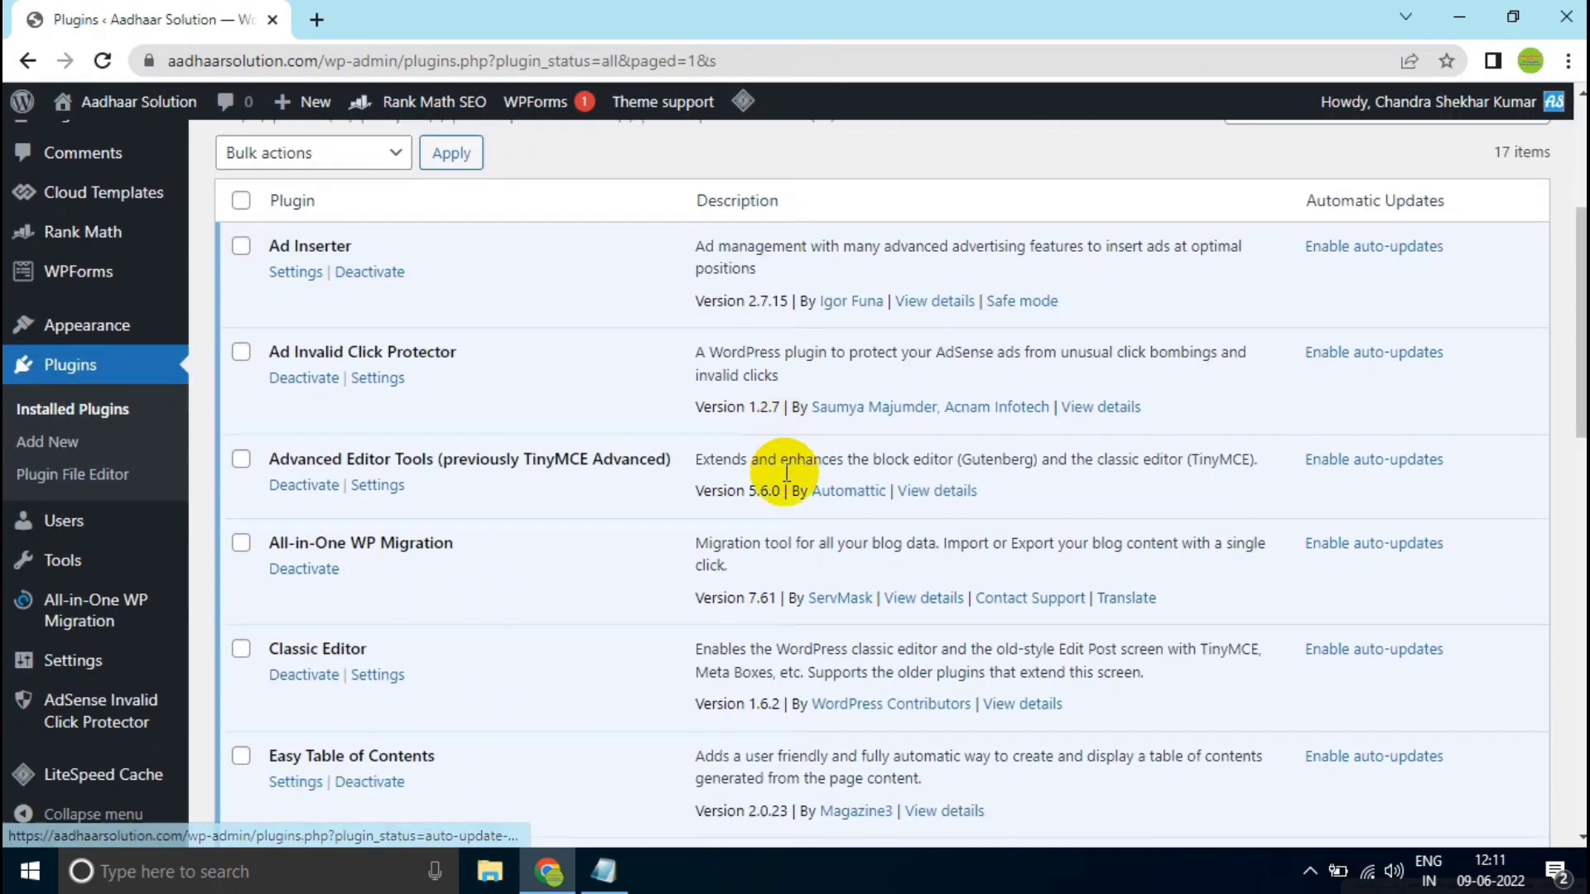
{"action": "scroll", "coordinate": [785, 468], "scroll_direction": "down", "scroll_amount": 3}
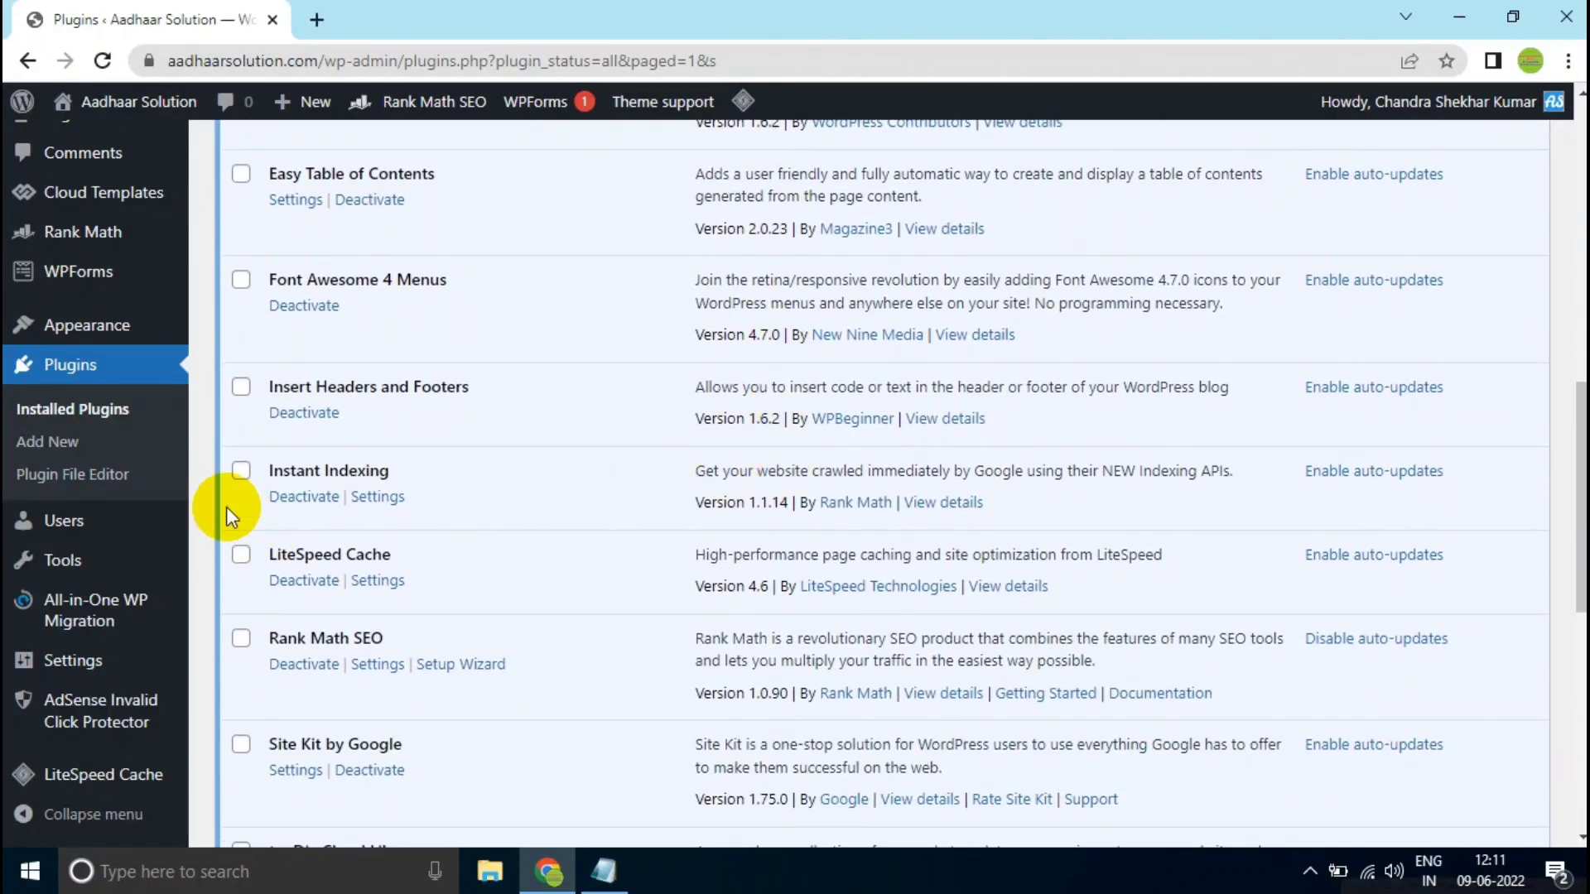
{"action": "left_click", "coordinate": [389, 501]}
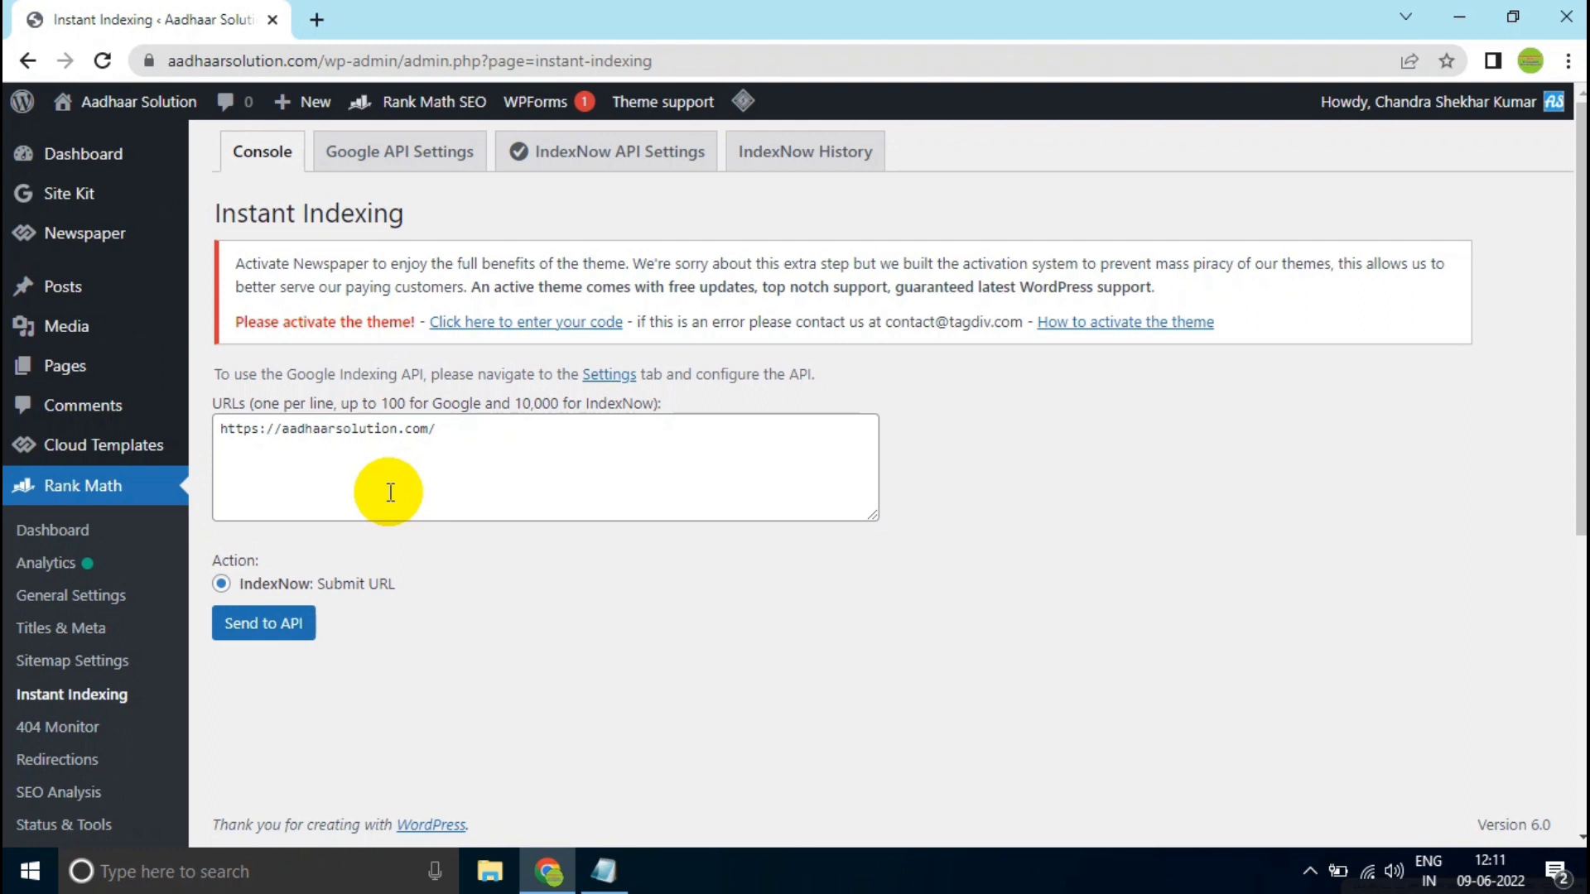
{"action": "left_click", "coordinate": [362, 161]}
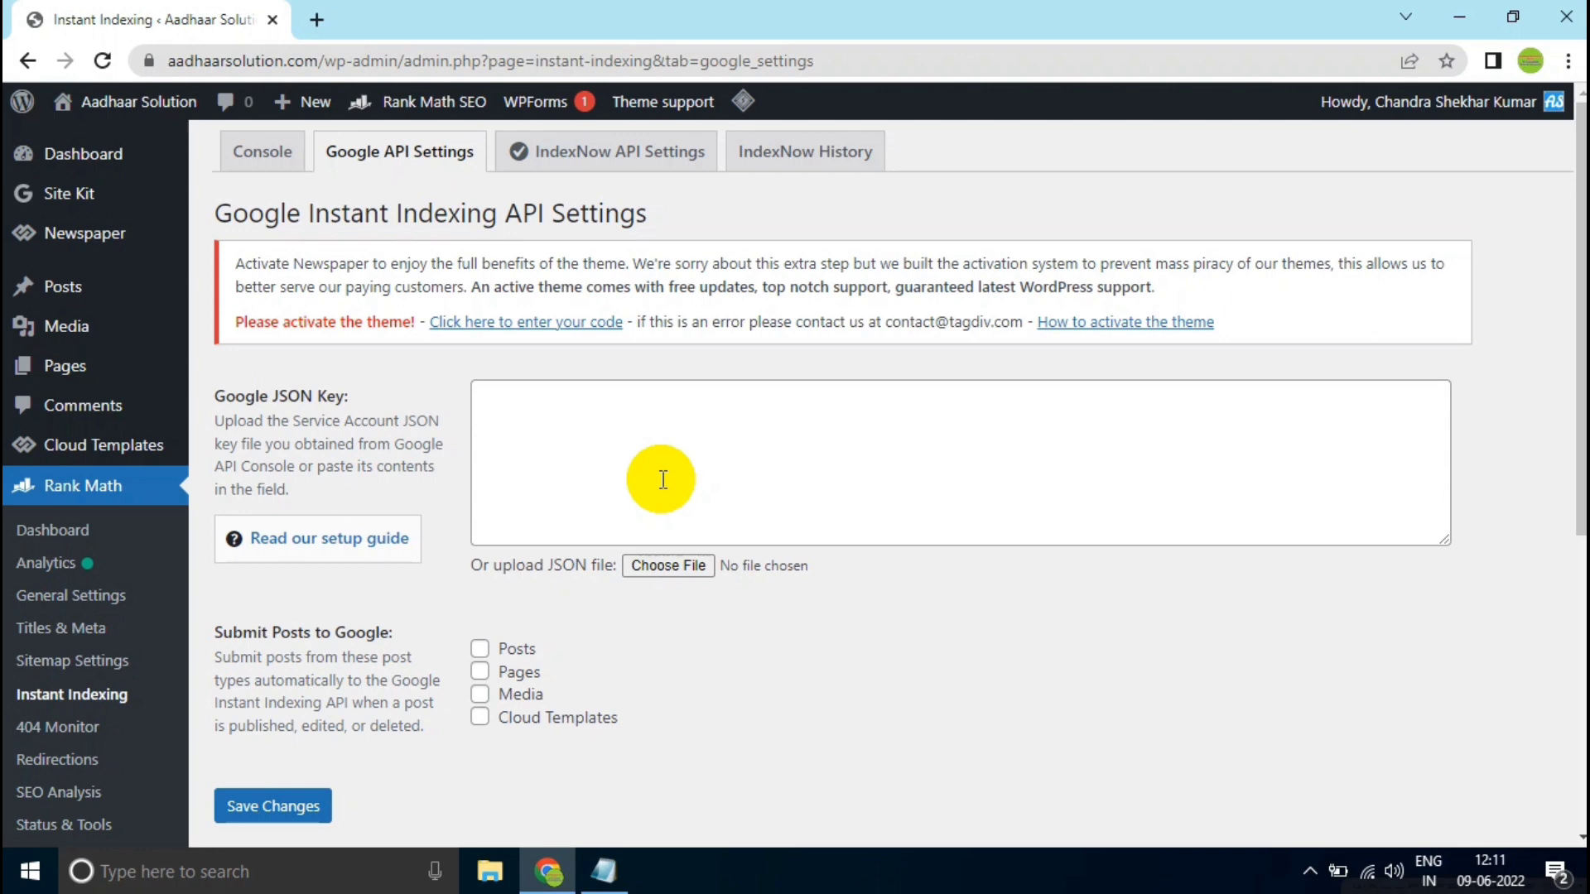
- Search Google for "google cloud console" in a new browser tab and open the Google Cloud Console result
{"action": "left_click", "coordinate": [317, 18]}
{"action": "left_click", "coordinate": [313, 51]}
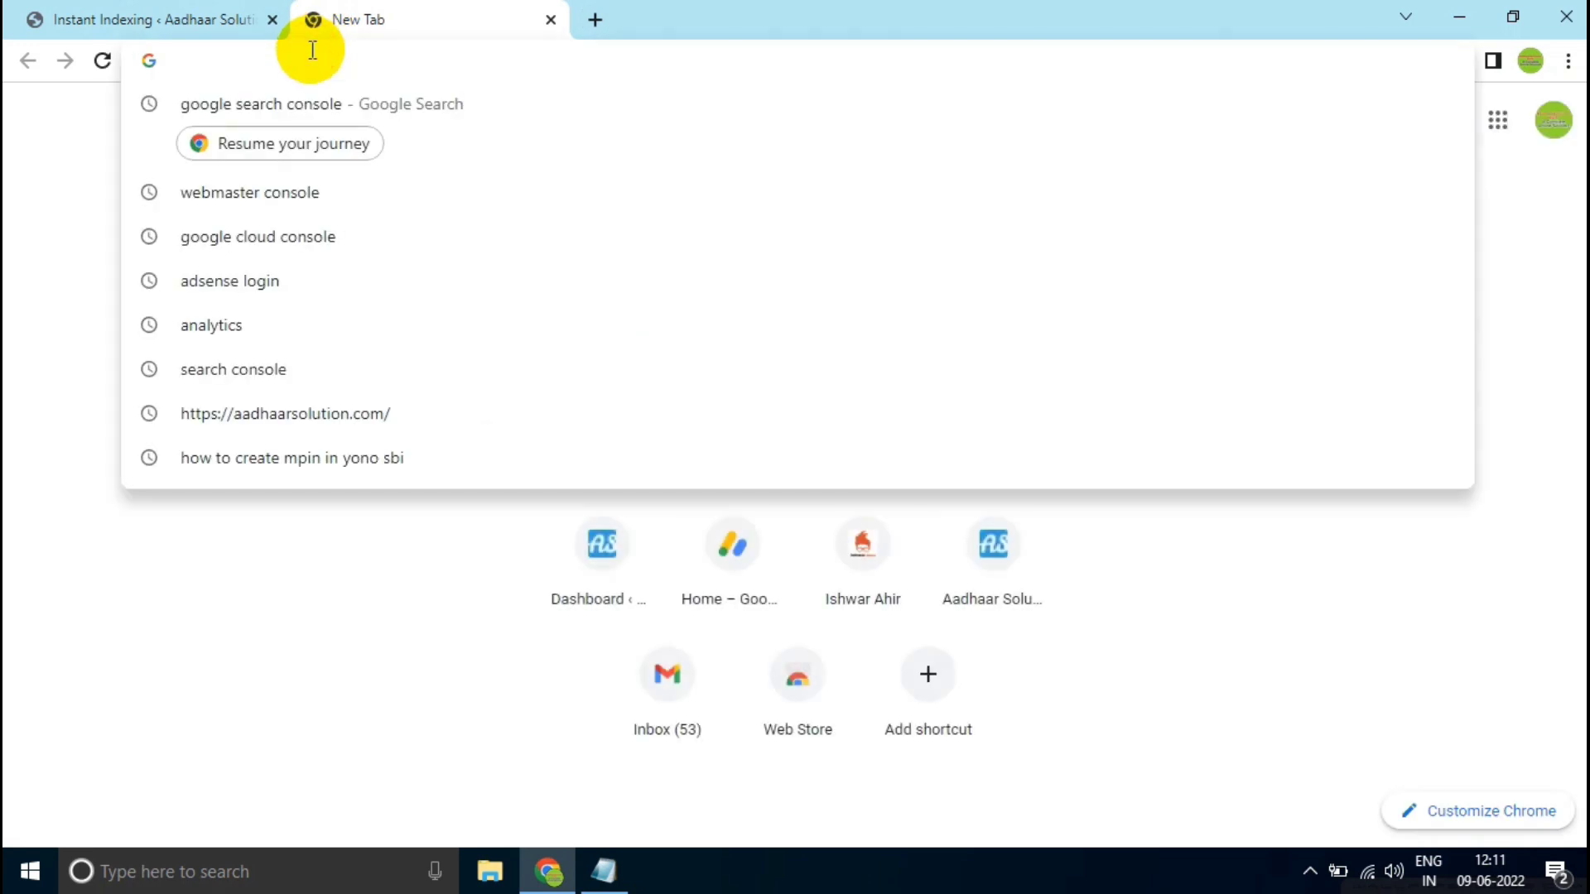
{"action": "type", "text": "g"}
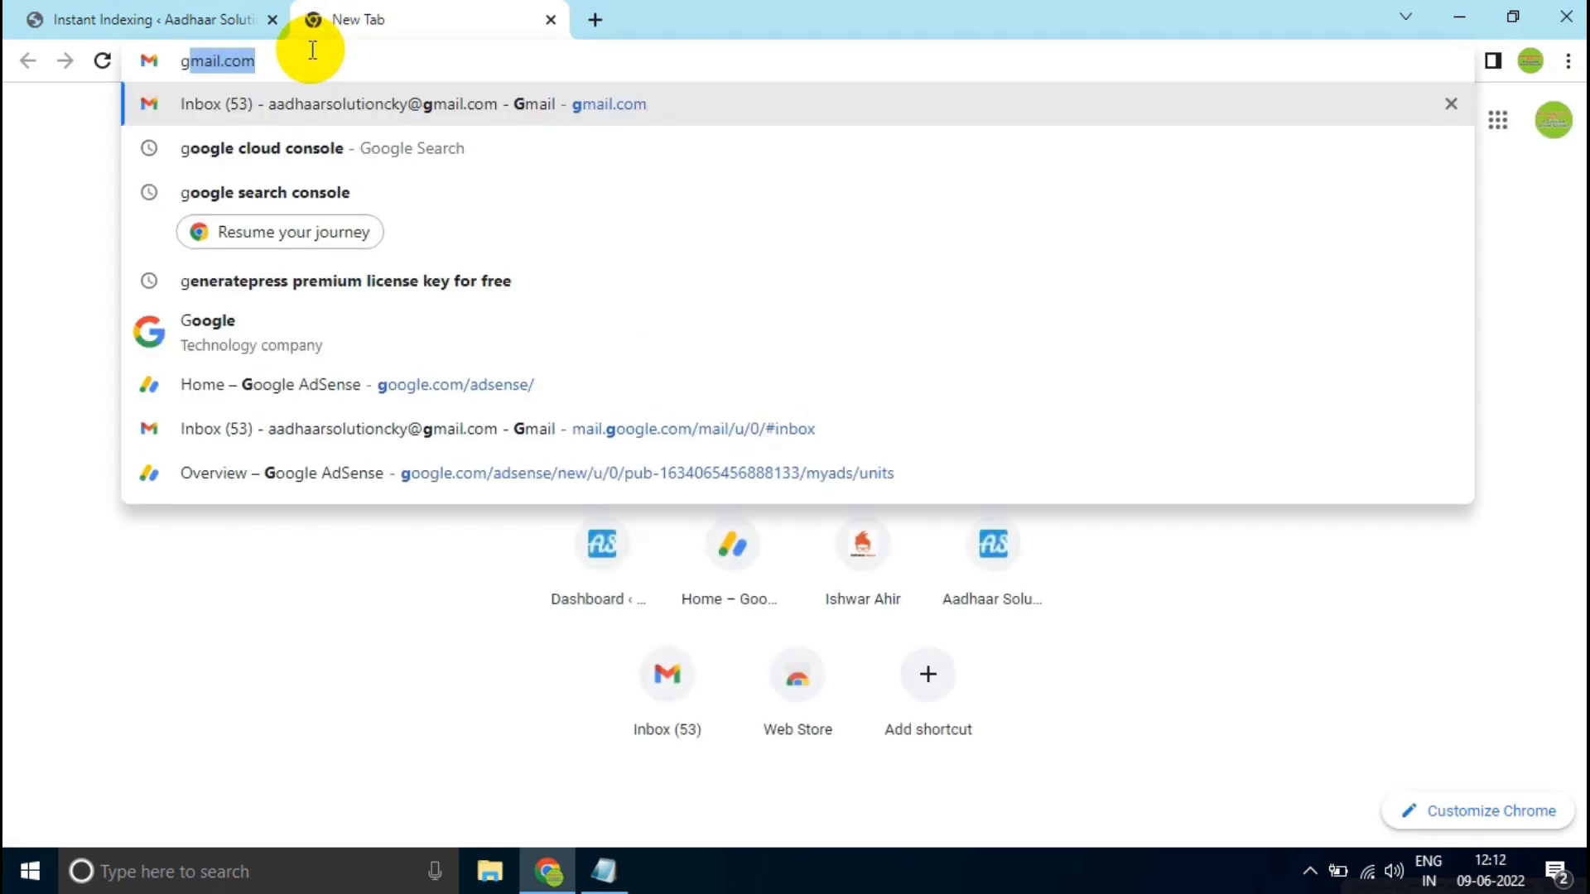
{"action": "type", "text": "oogle cloud console"}
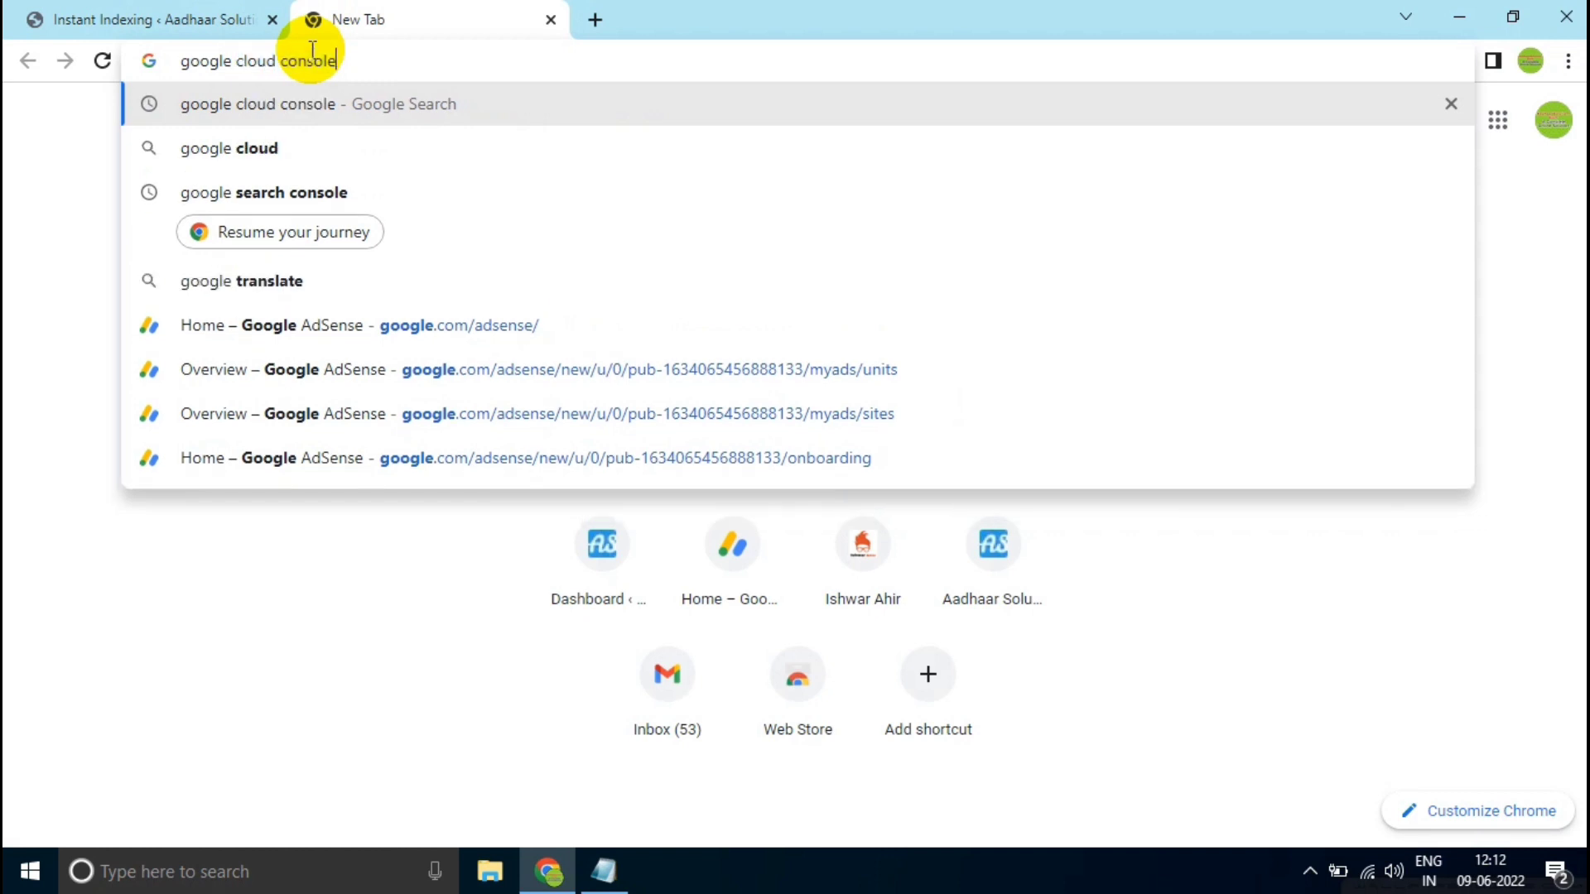
{"action": "key", "text": "Return"}
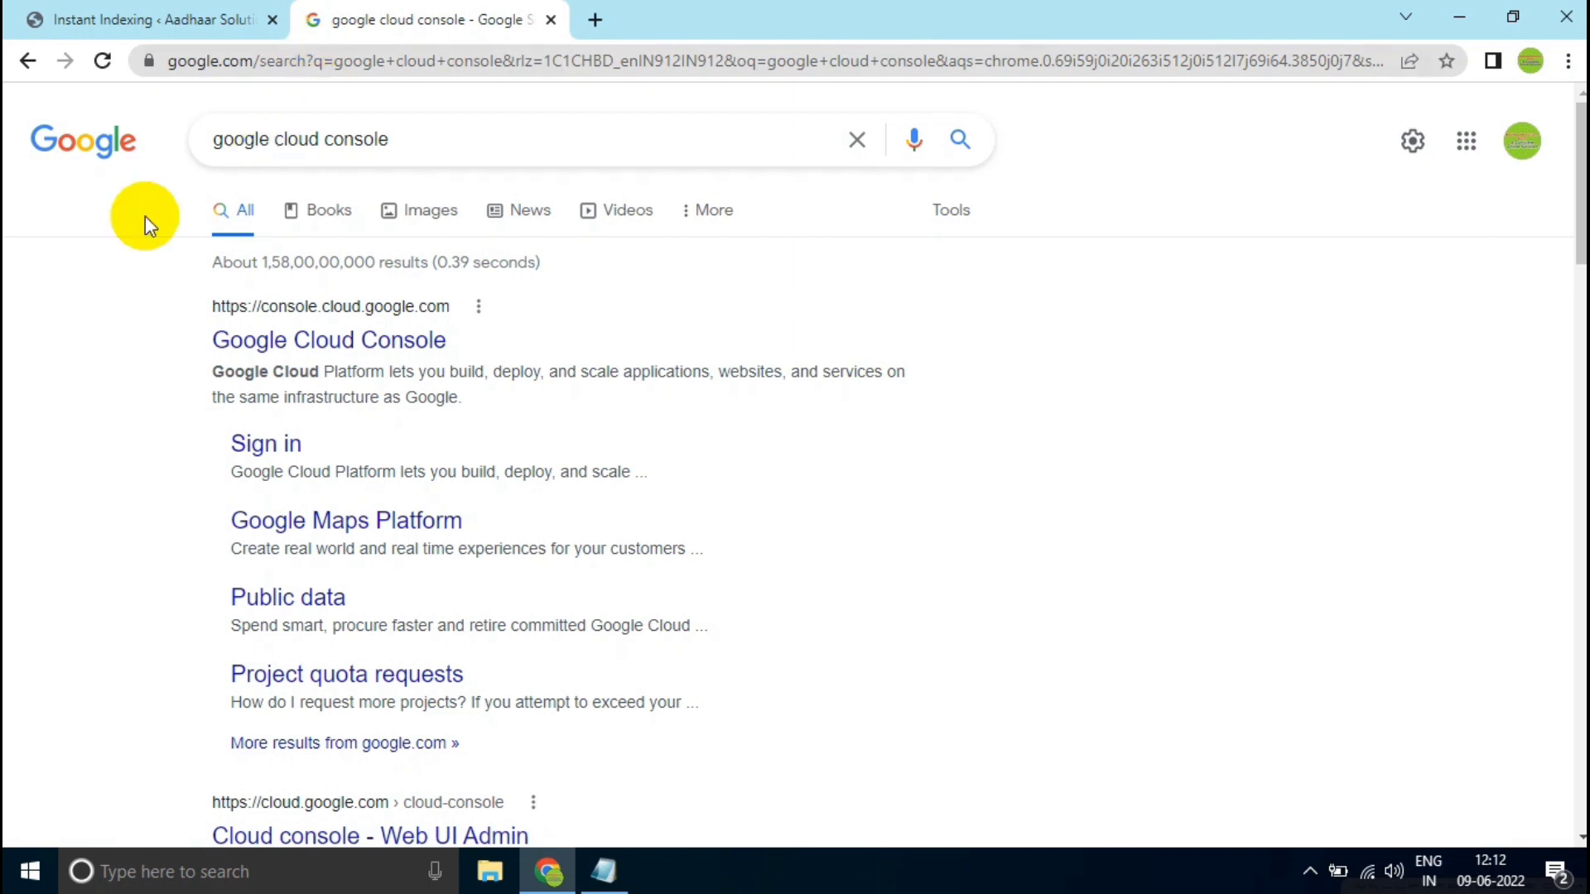
{"action": "left_click", "coordinate": [276, 341]}
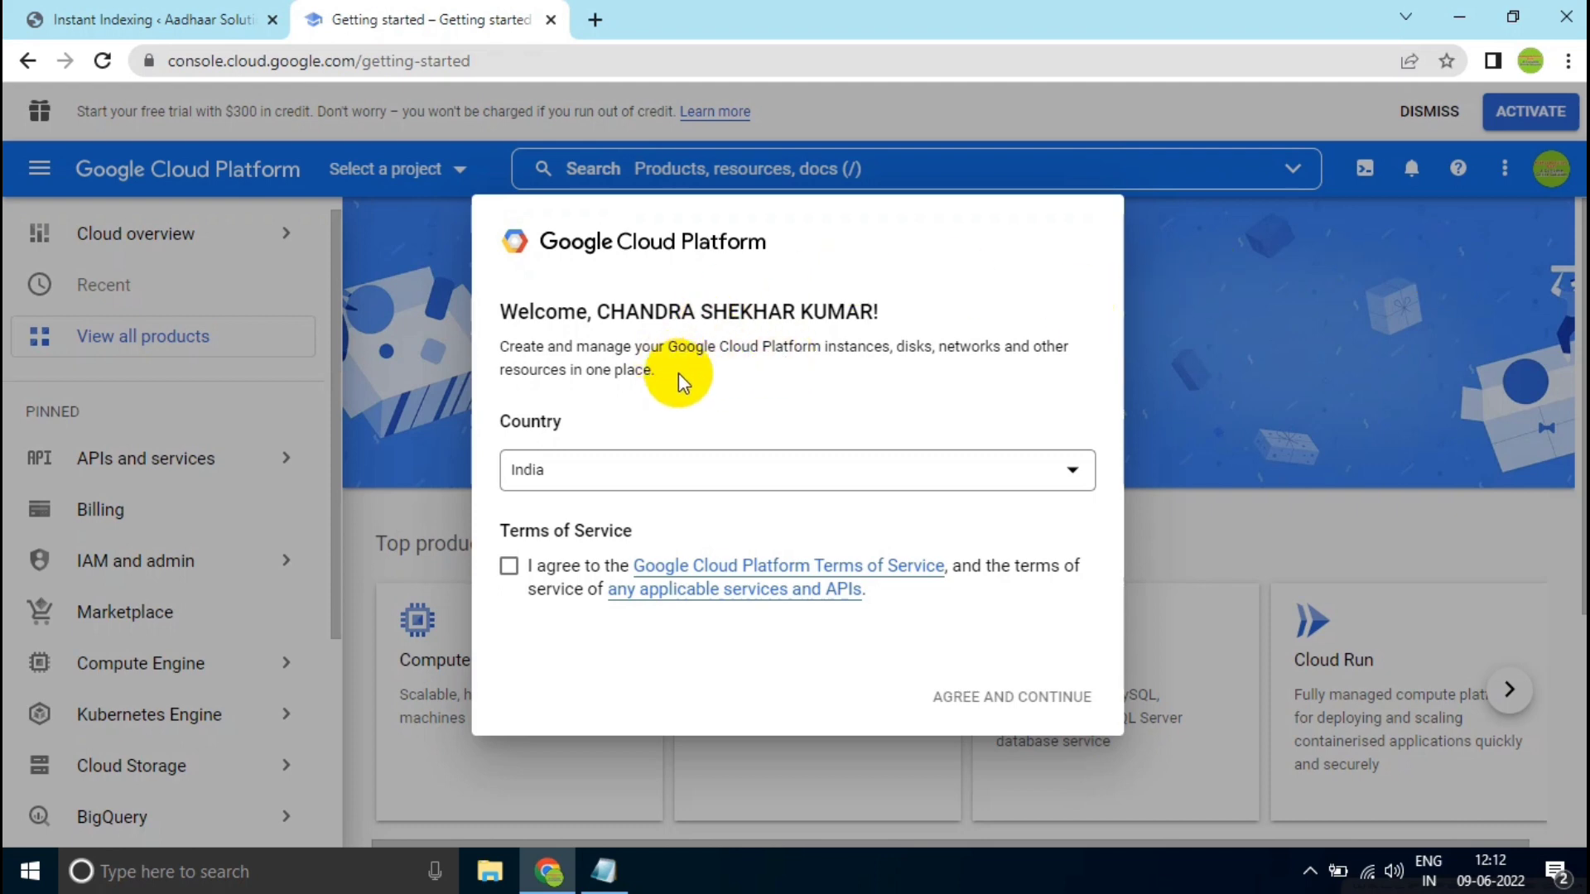
- Agree to the Google Cloud Platform Terms of Service with India as the country and dismiss the free trial offer
{"action": "double_click", "coordinate": [526, 420]}
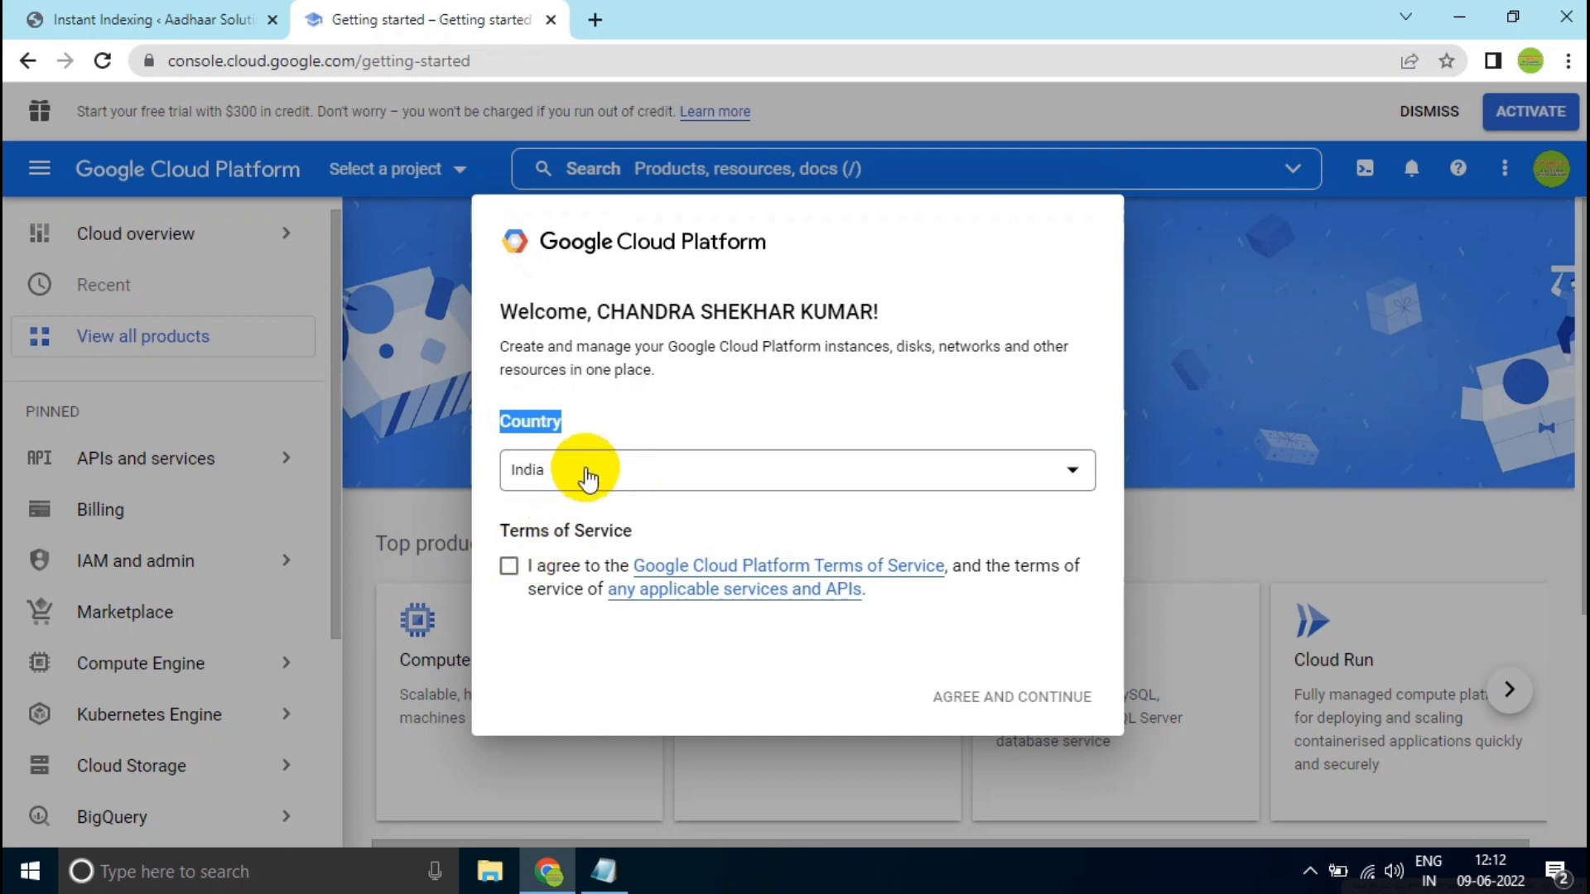
{"action": "left_click", "coordinate": [508, 567]}
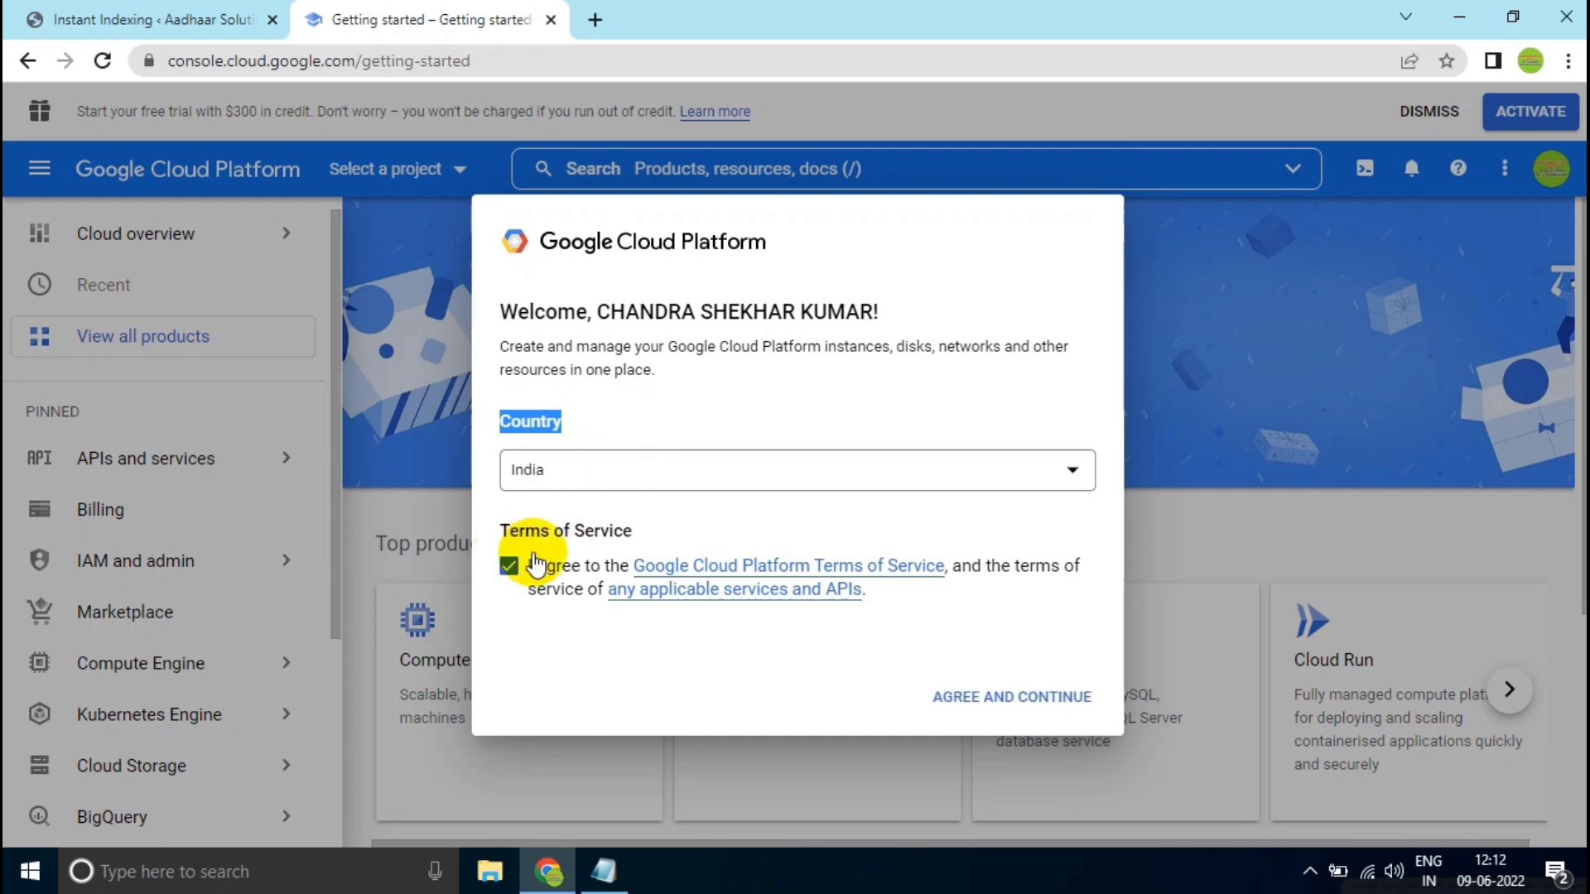
{"action": "left_click", "coordinate": [950, 699]}
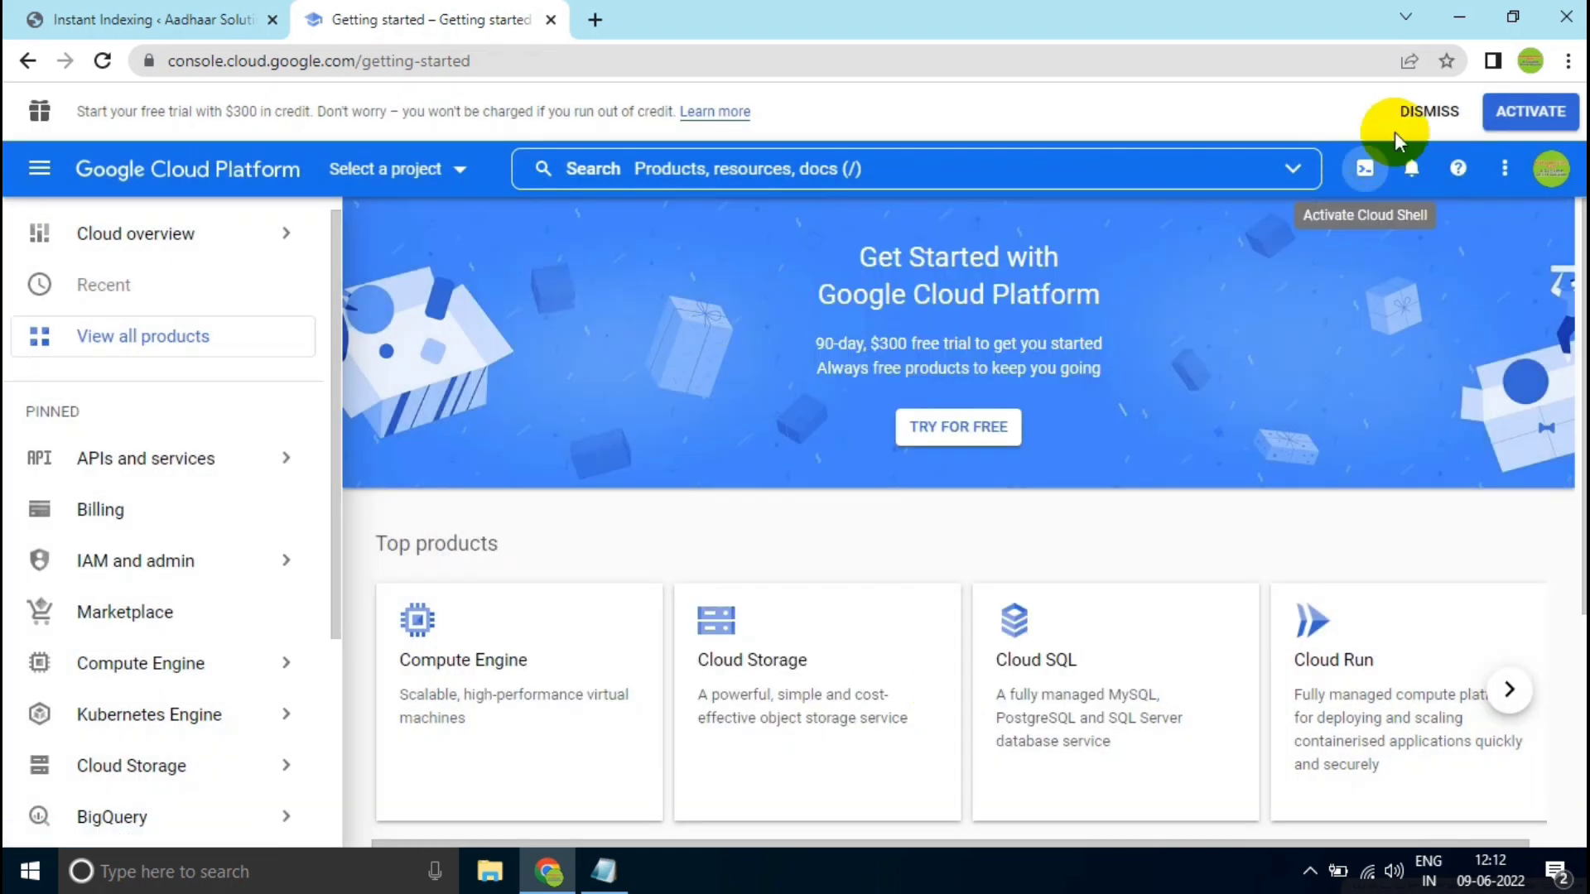
{"action": "left_click", "coordinate": [1427, 111]}
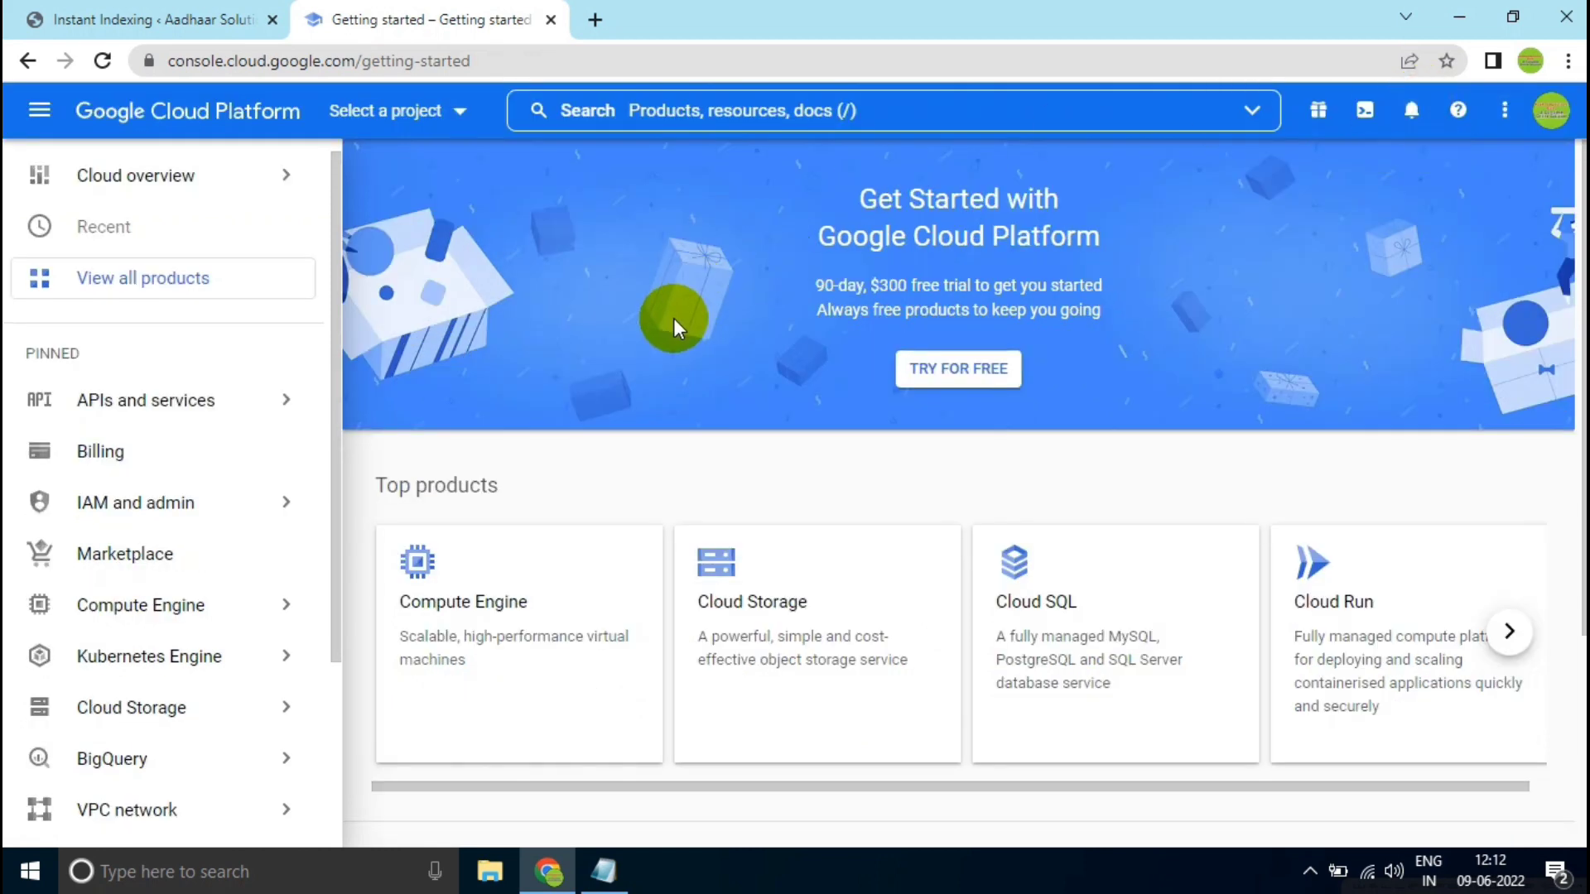
- Create a new Google Cloud project named "My Project" with no organisation as its location
{"action": "left_click", "coordinate": [359, 116]}
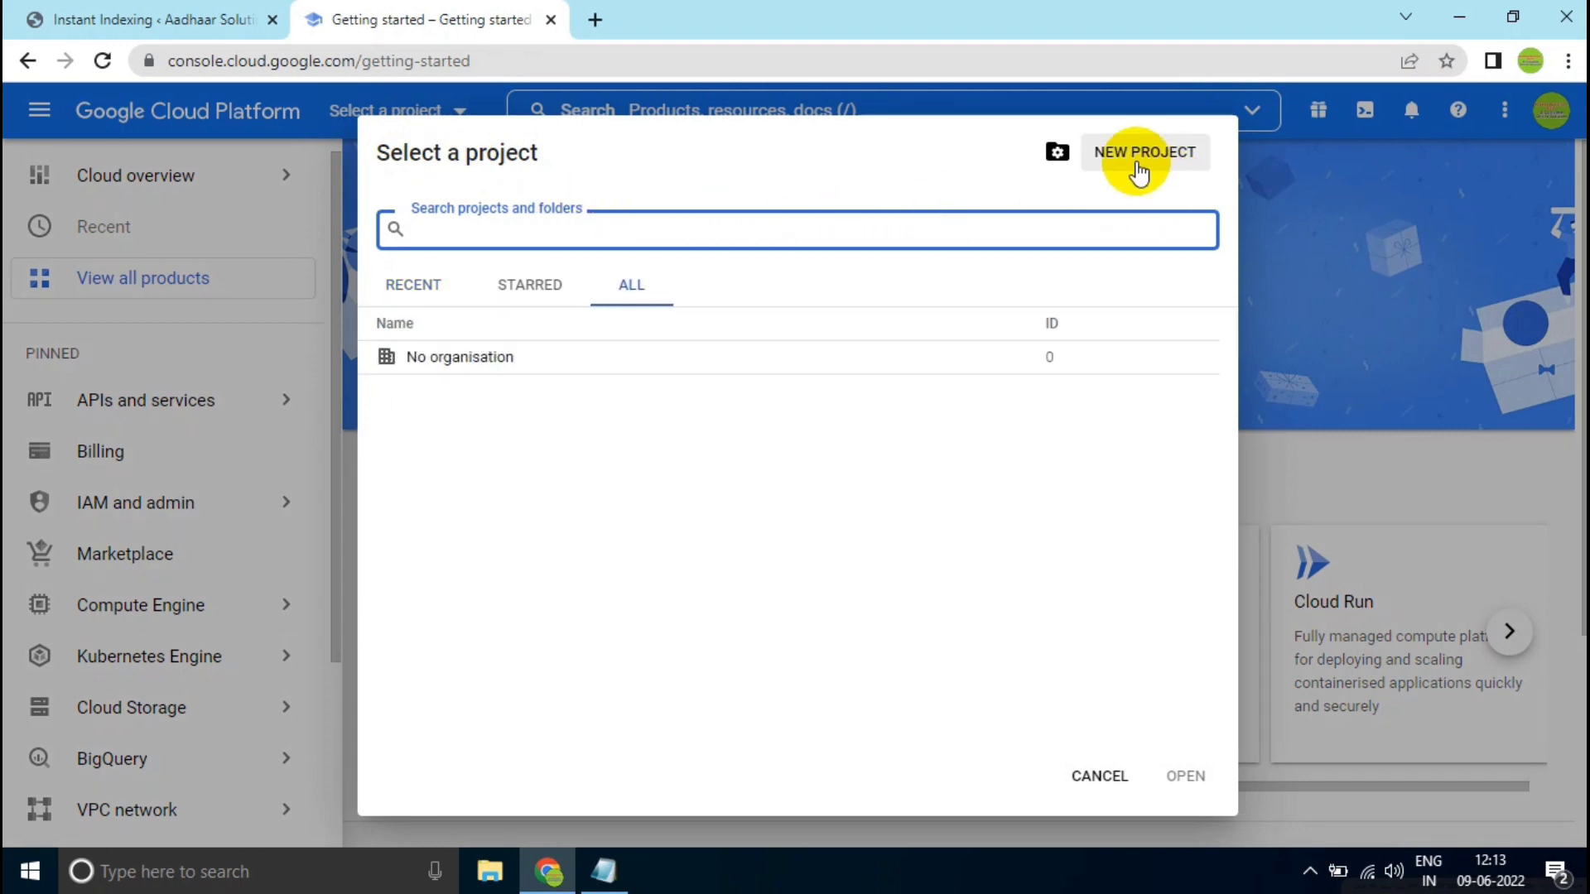
{"action": "left_click", "coordinate": [1110, 169]}
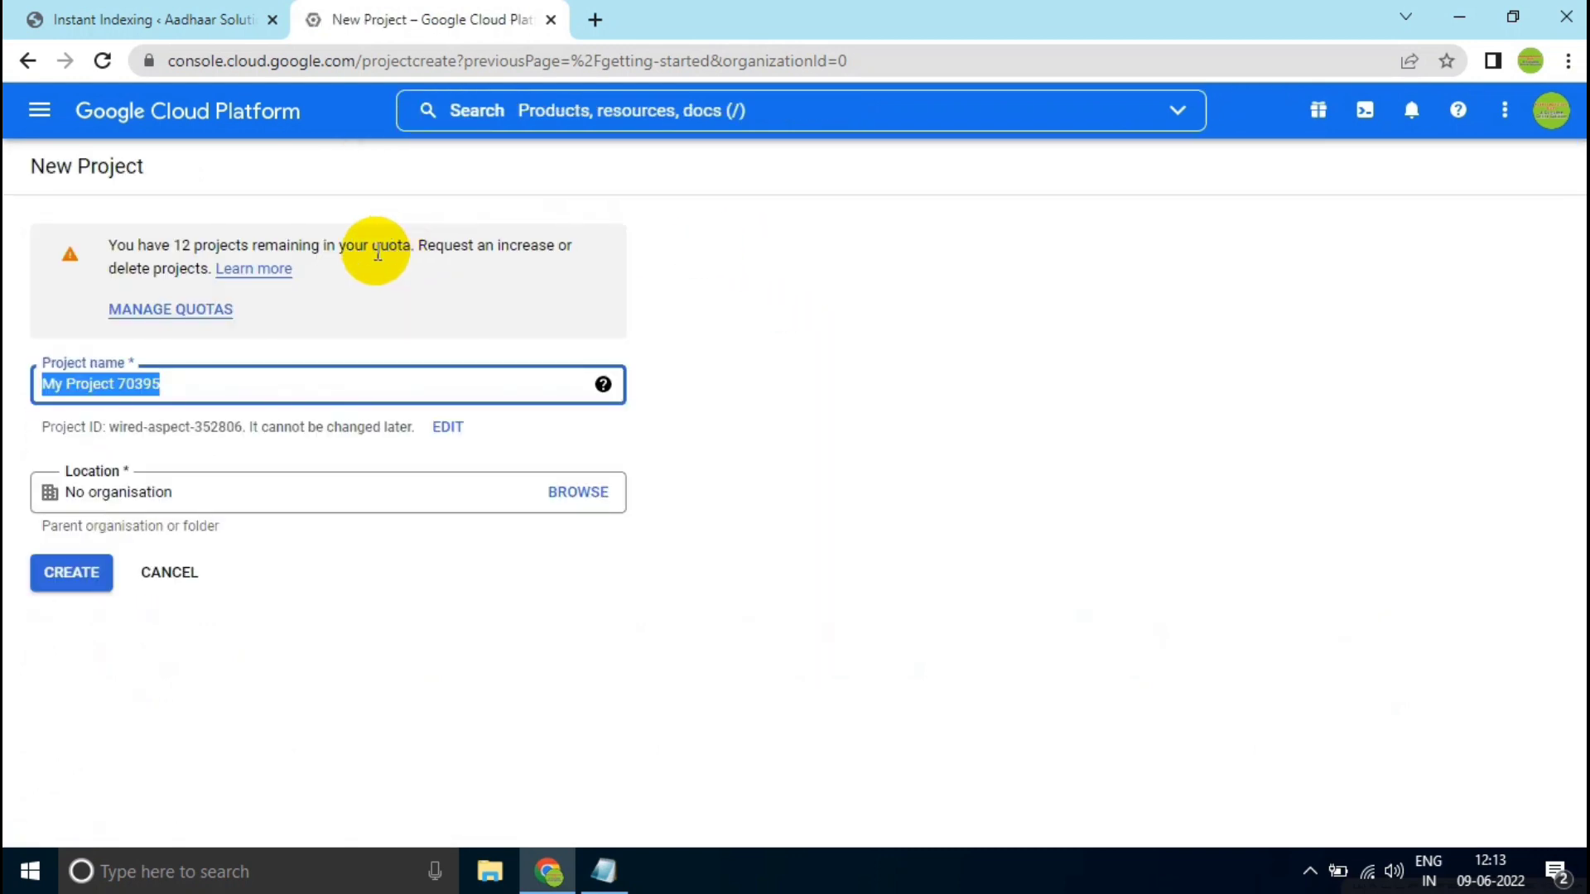
{"action": "left_click", "coordinate": [285, 385]}
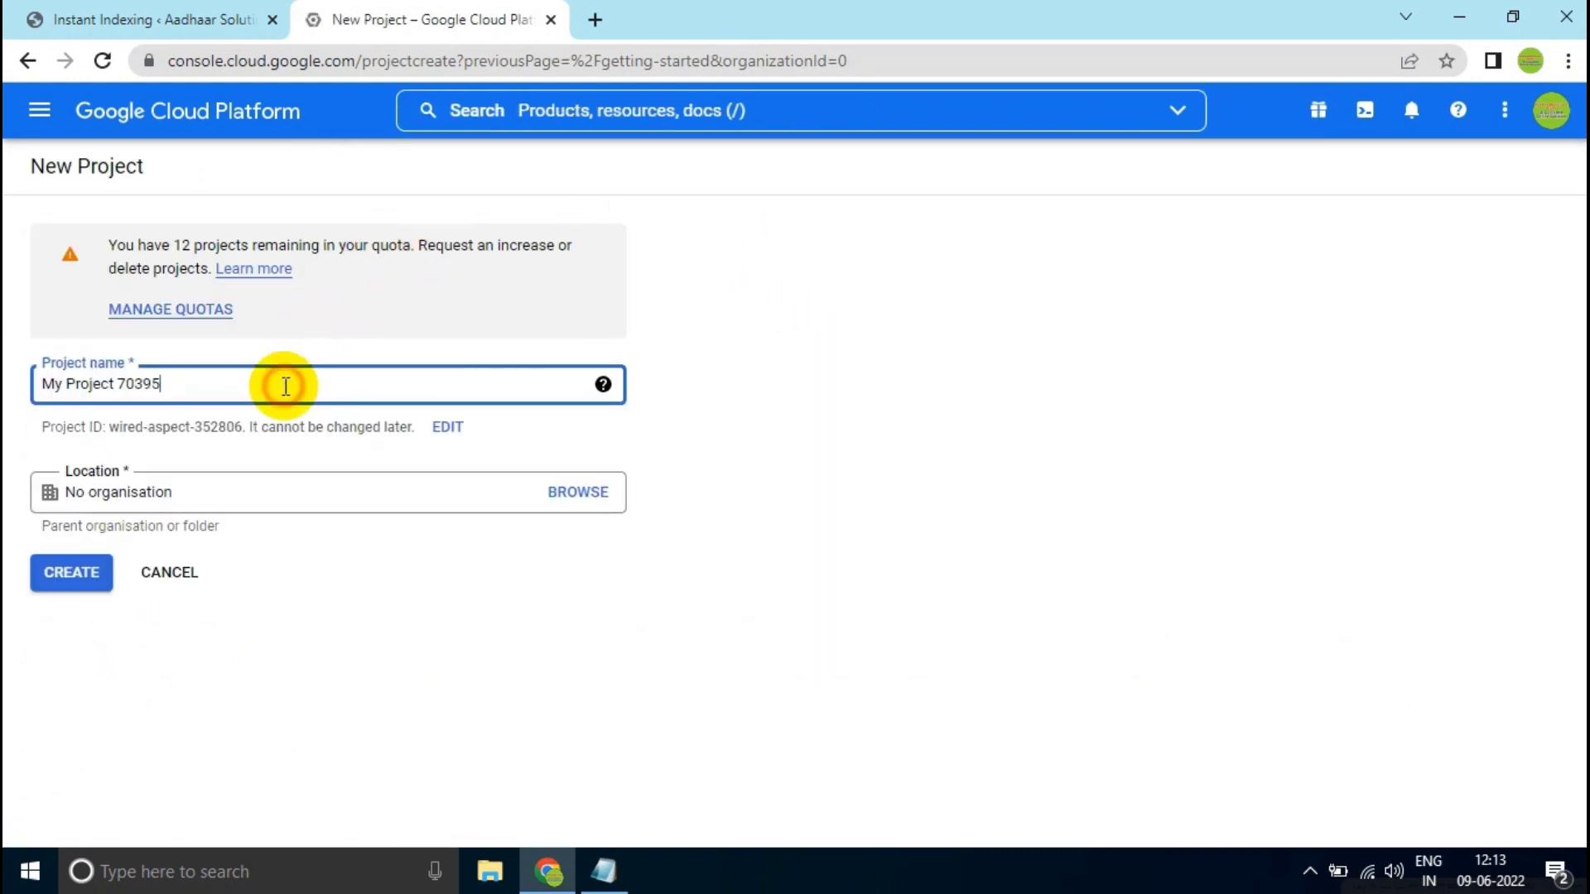
{"action": "key", "text": "BackSpace"}
{"action": "key", "text": "BackSpace"}
{"action": "key", "text": "BackSpace"}
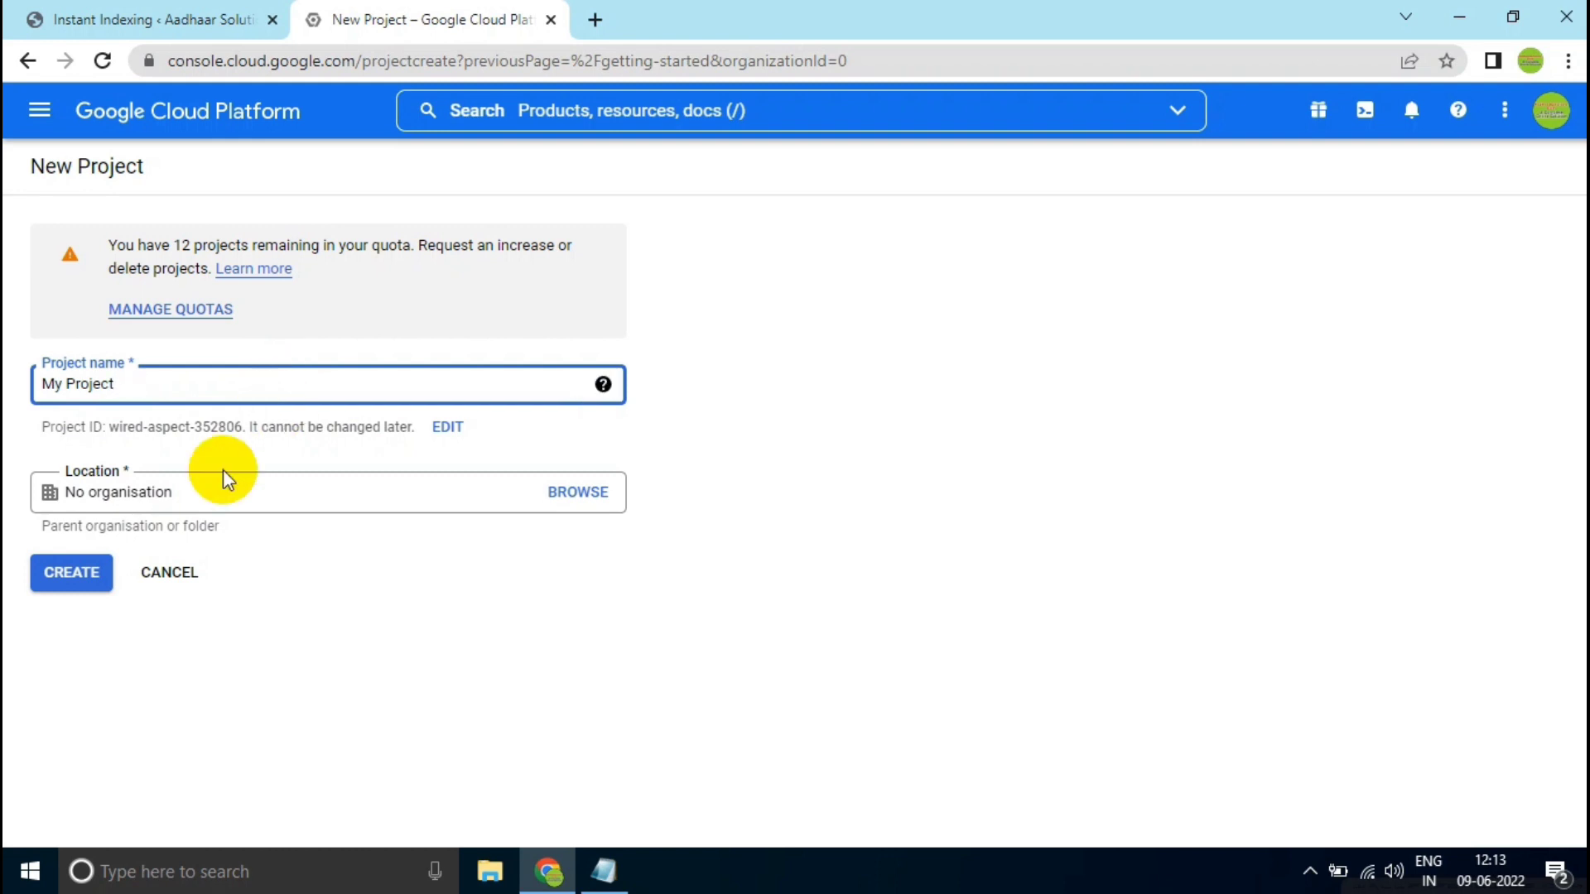
{"action": "left_click", "coordinate": [50, 582]}
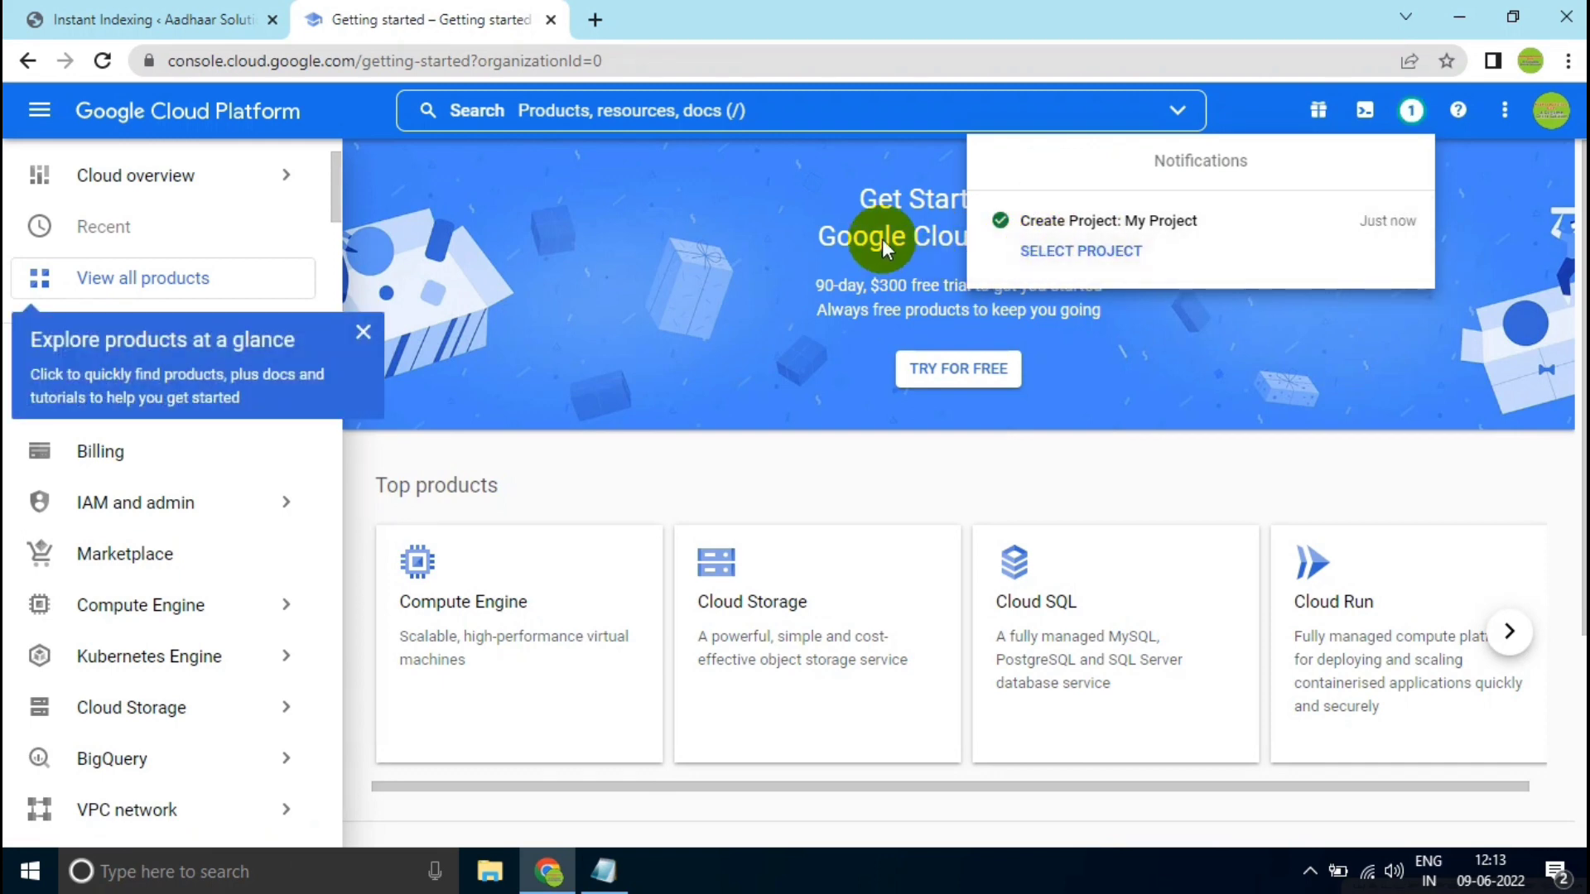
- Select the newly created My Project and open its service accounts under IAM and admin
{"action": "left_click", "coordinate": [1041, 254]}
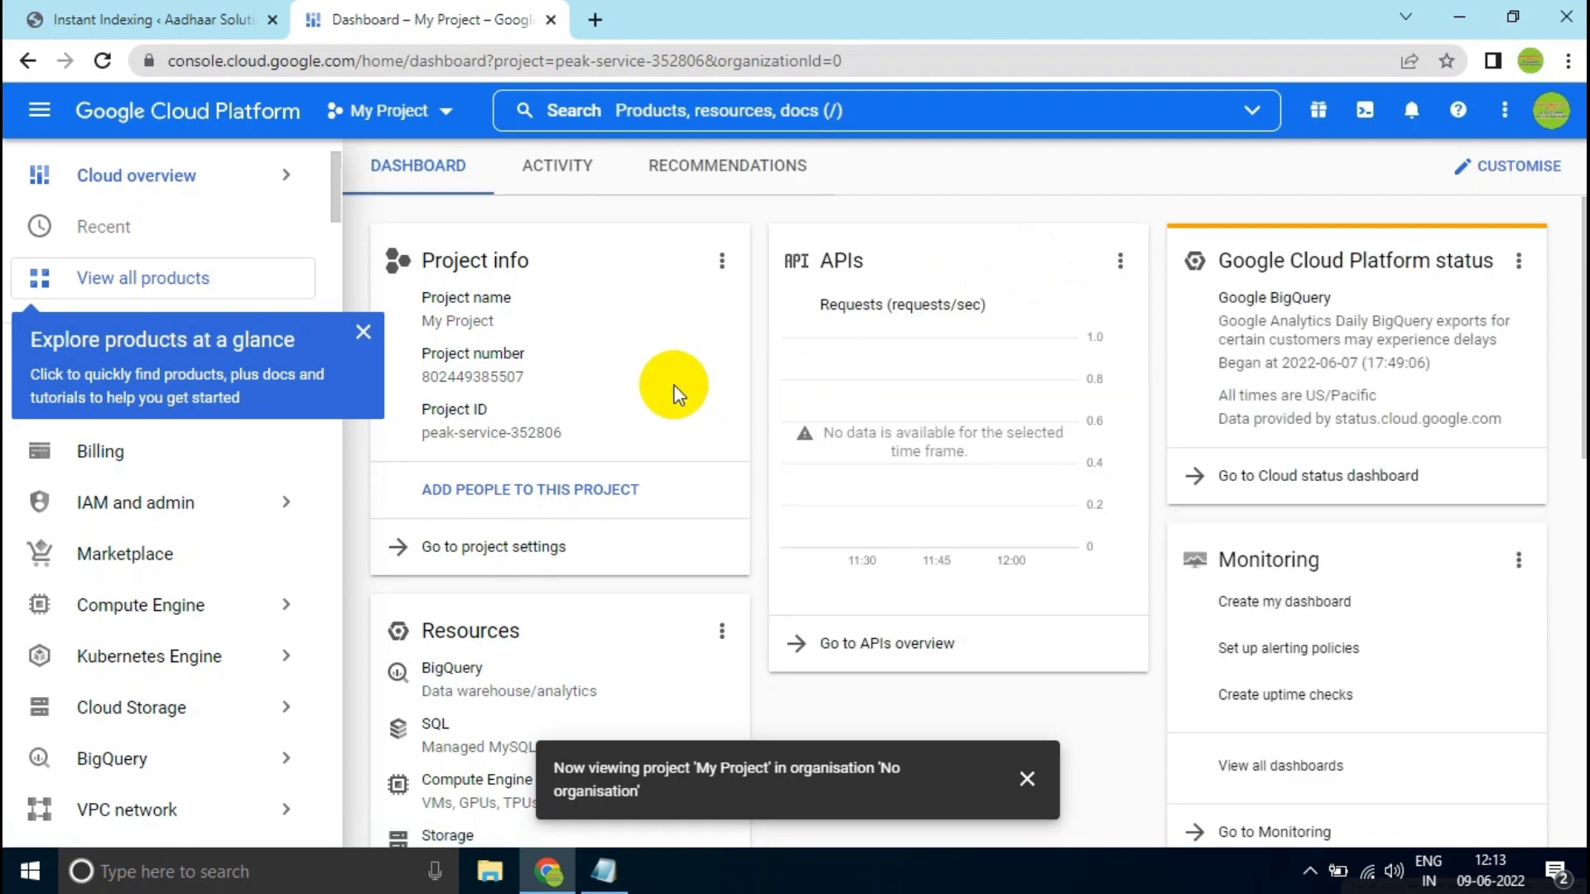
{"action": "mouse_move", "coordinate": [141, 515]}
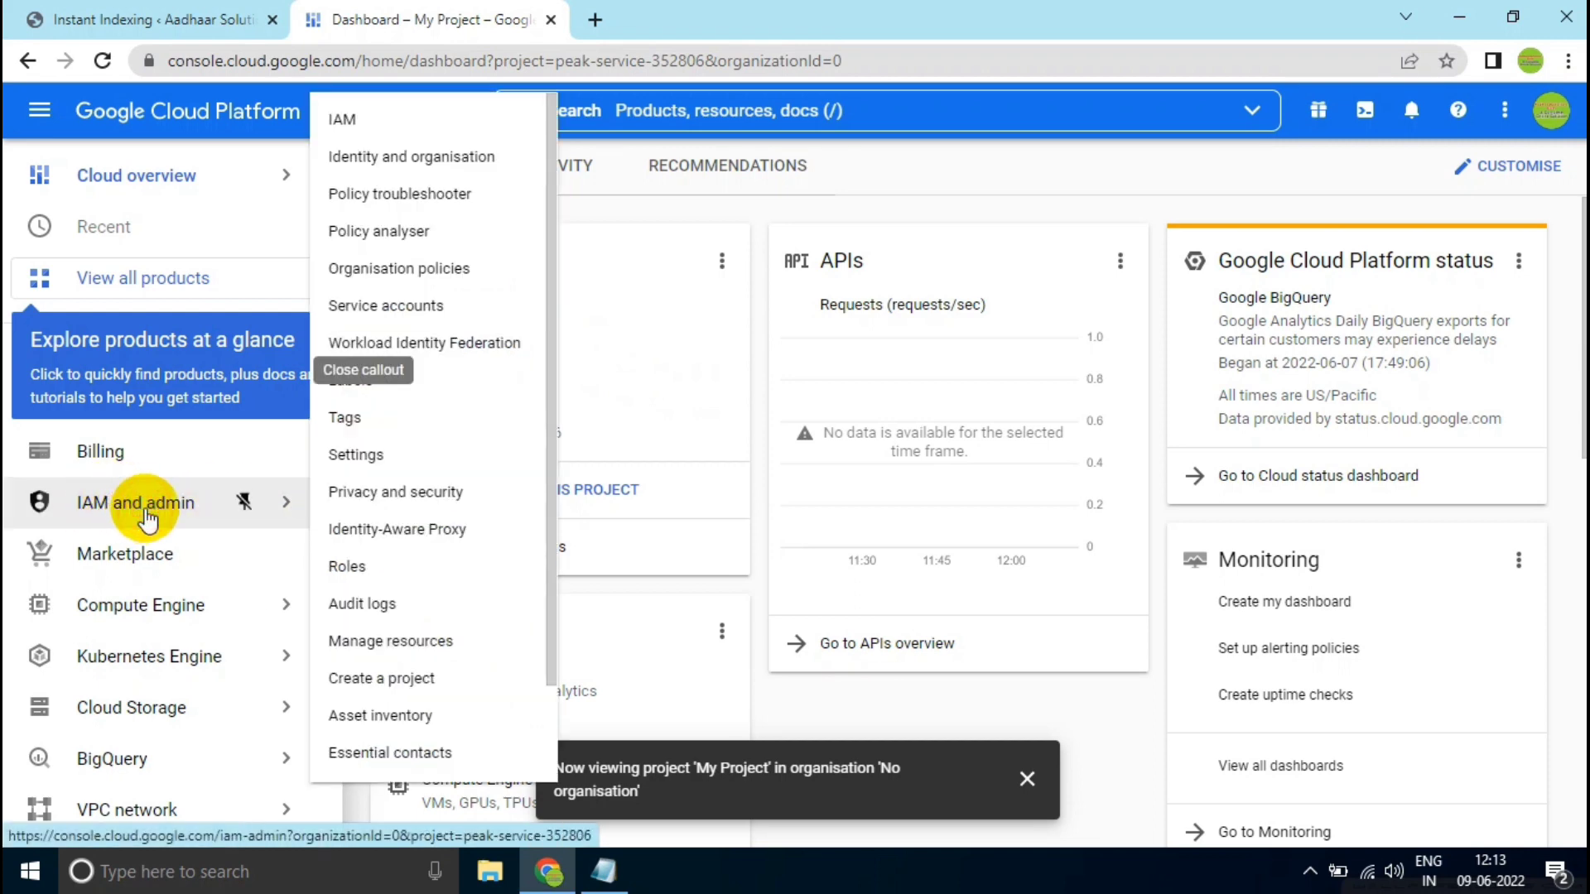
{"action": "left_click", "coordinate": [146, 517]}
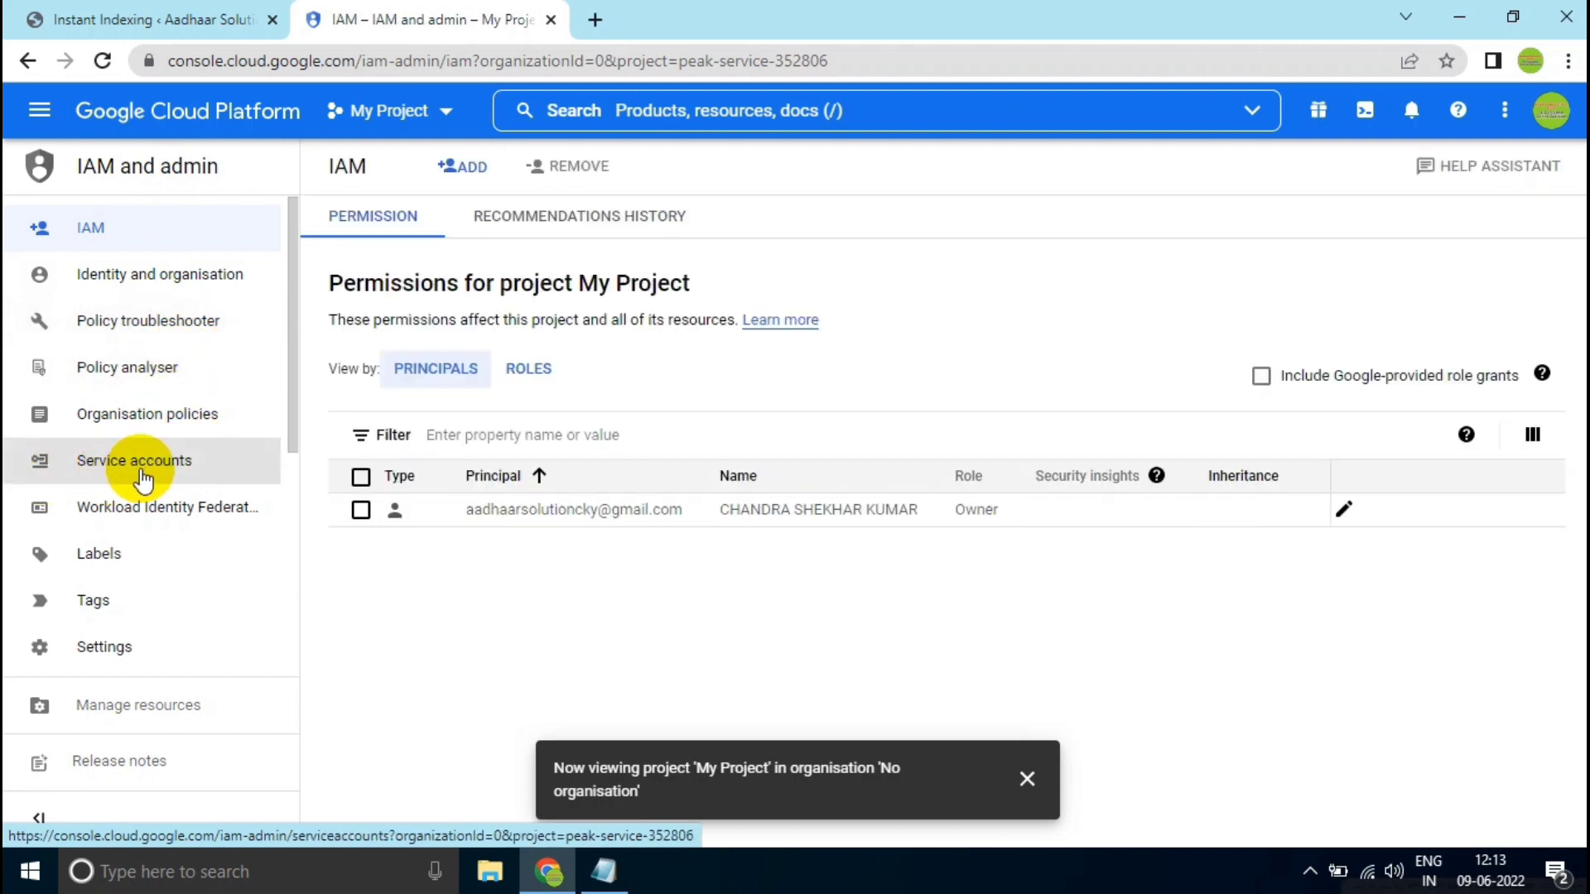
{"action": "left_click", "coordinate": [142, 477]}
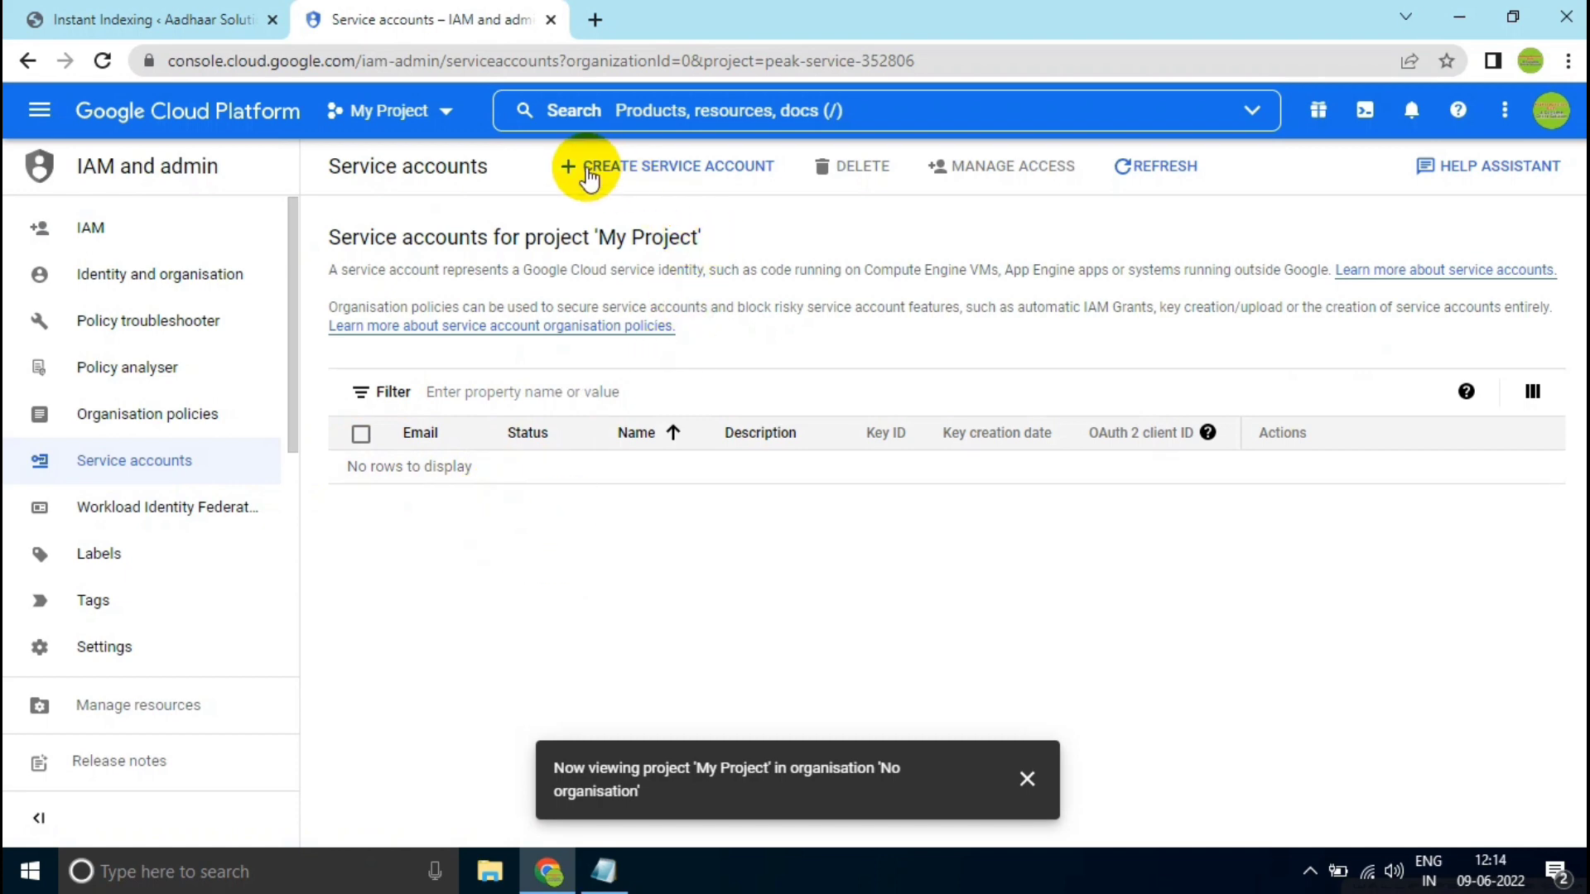
- Start creating a service account for My Project and make the service account name ready for entry
{"action": "left_click", "coordinate": [621, 175]}
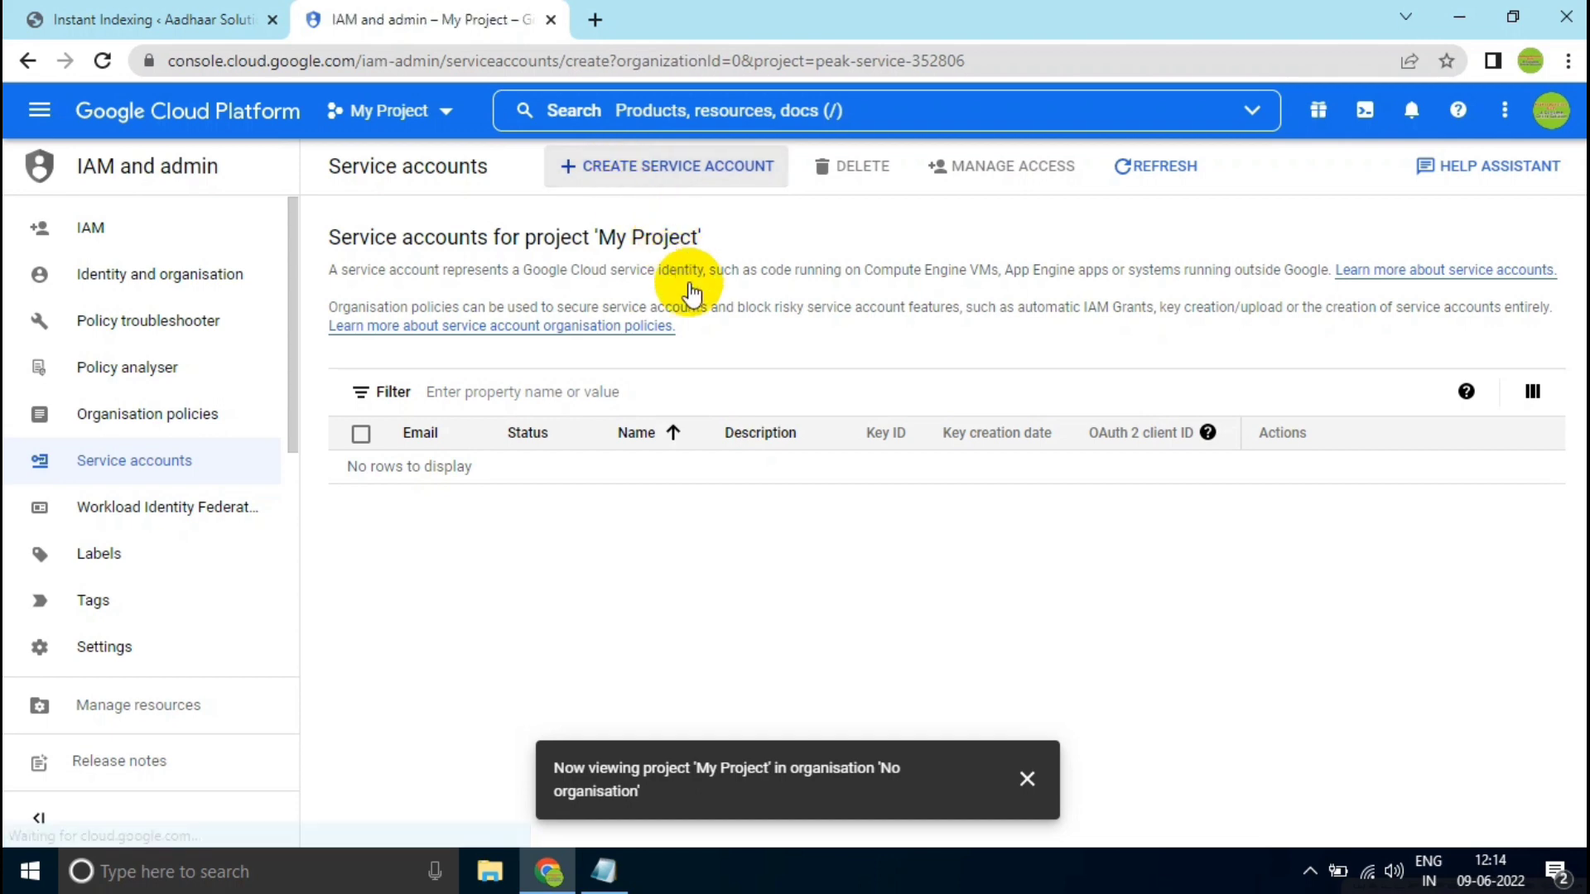
{"action": "left_click", "coordinate": [72, 309]}
{"action": "left_click", "coordinate": [505, 285]}
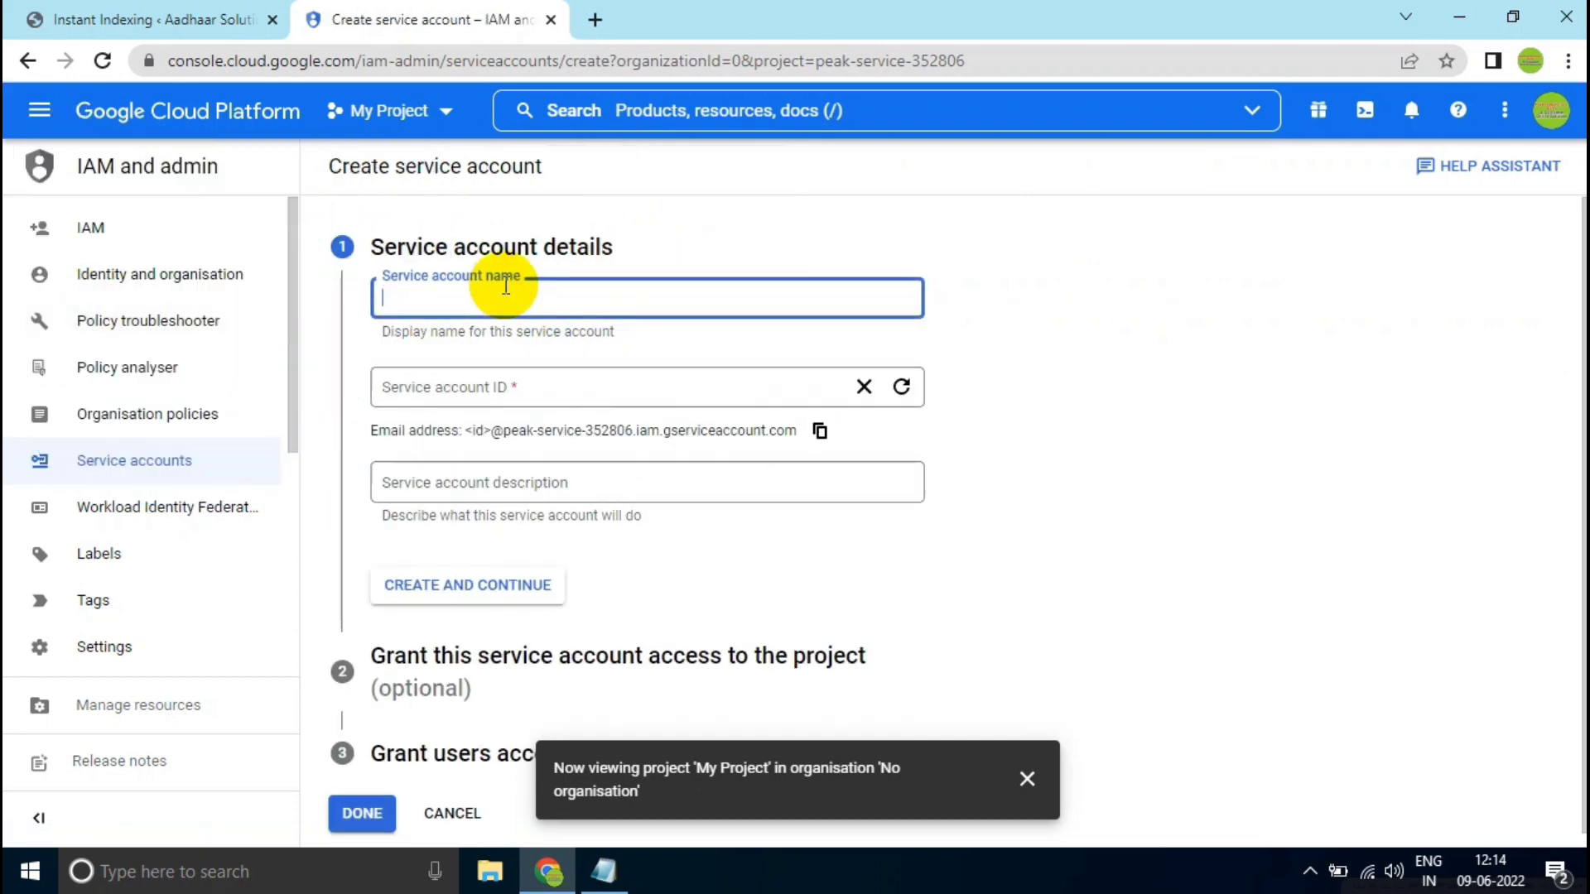
- Copy the site name aadhaarsolution from the web address of the WordPress Instant Indexing page
{"action": "left_click", "coordinate": [170, 12]}
{"action": "left_click", "coordinate": [219, 58]}
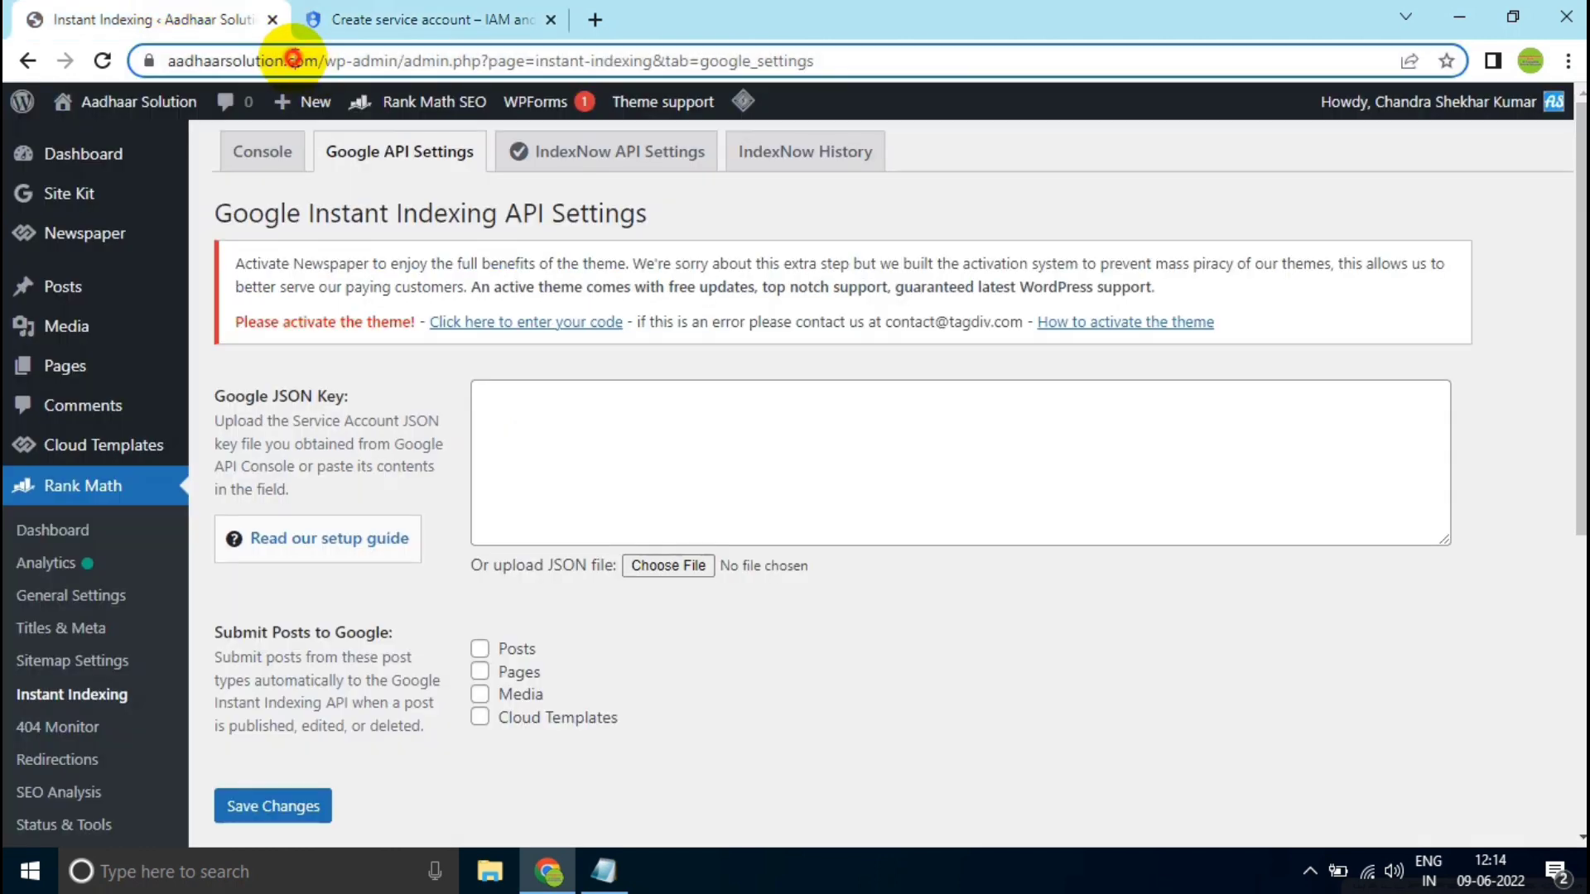
{"action": "left_click", "coordinate": [222, 60]}
{"action": "left_click_drag", "start_coordinate": [222, 61], "coordinate": [337, 73]}
{"action": "right_click", "coordinate": [319, 63]}
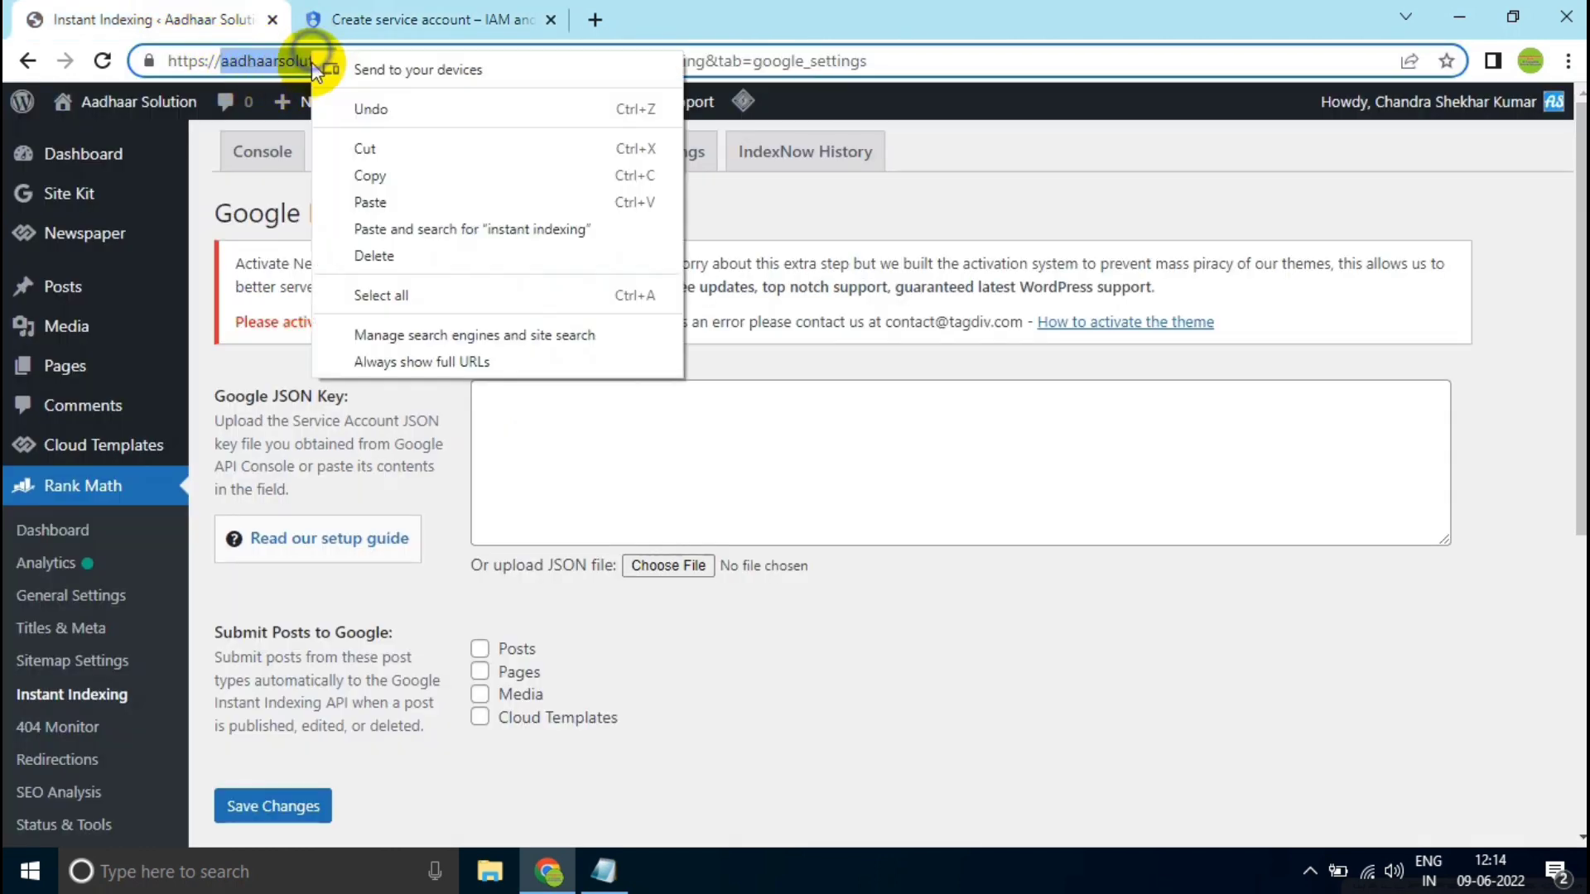
{"action": "left_click", "coordinate": [333, 174]}
- Create the service account with the copied name aadhaarsolution and the description "instant indexing"
{"action": "left_click", "coordinate": [397, 19]}
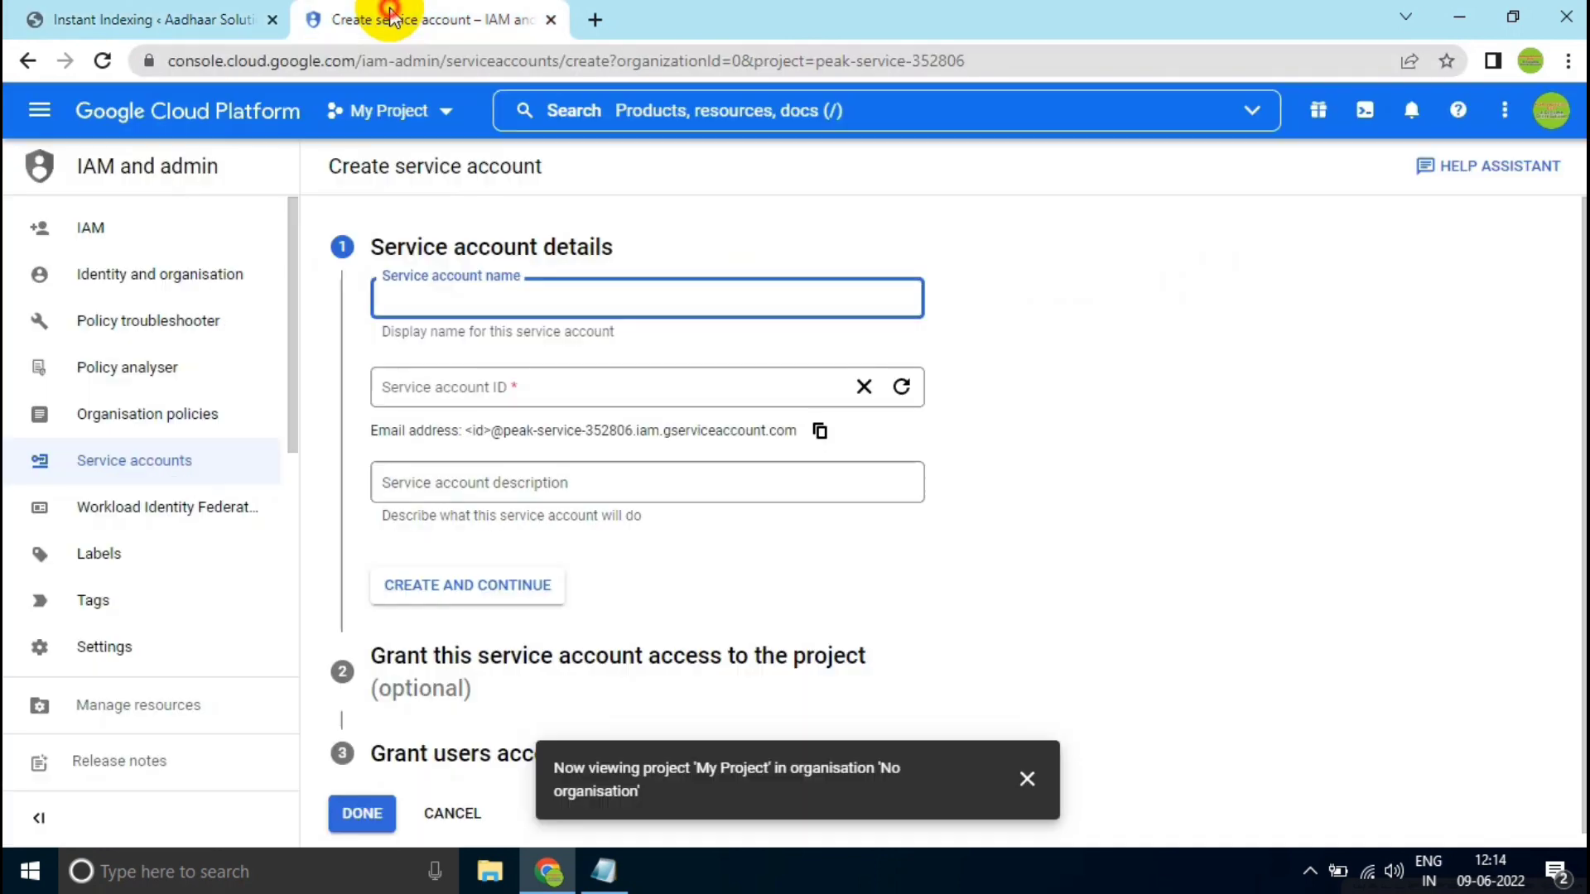
{"action": "right_click", "coordinate": [404, 285]}
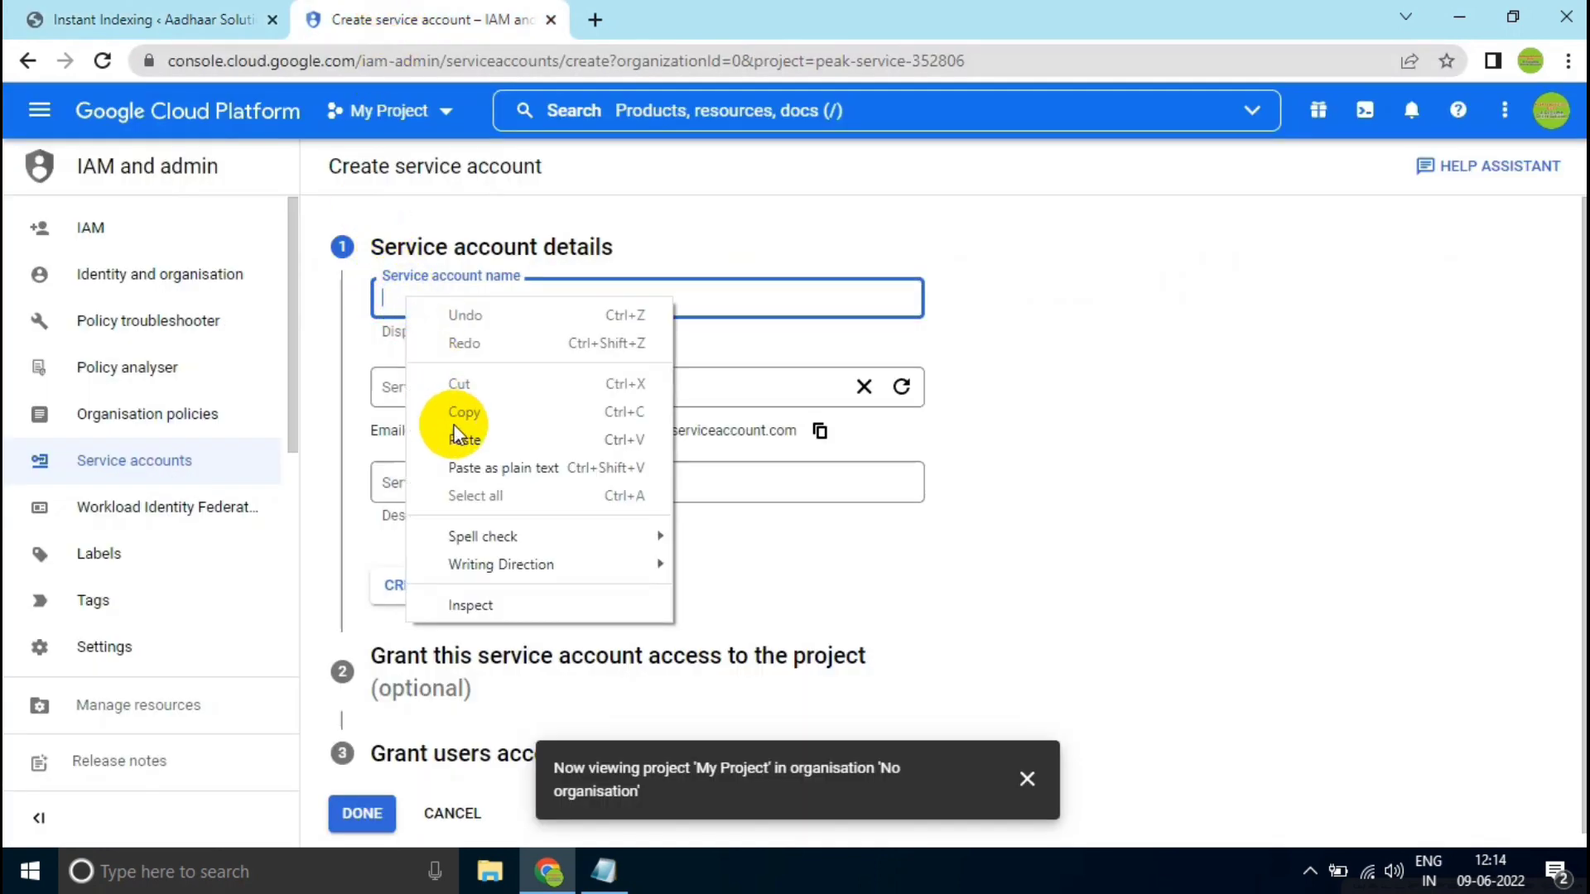
{"action": "left_click", "coordinate": [462, 440]}
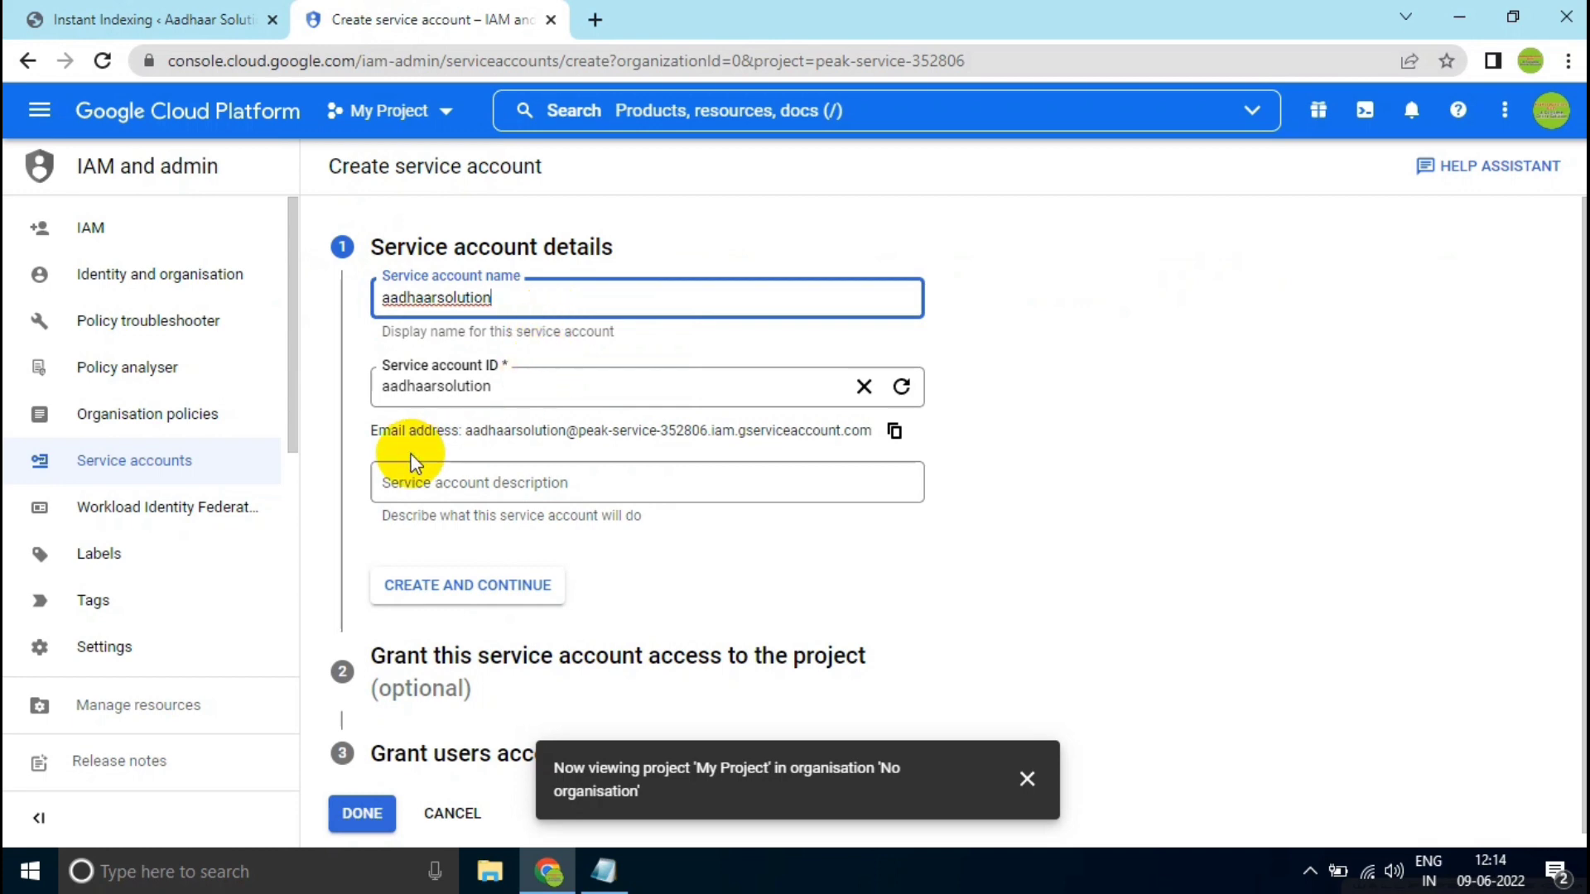
{"action": "left_click", "coordinate": [467, 483]}
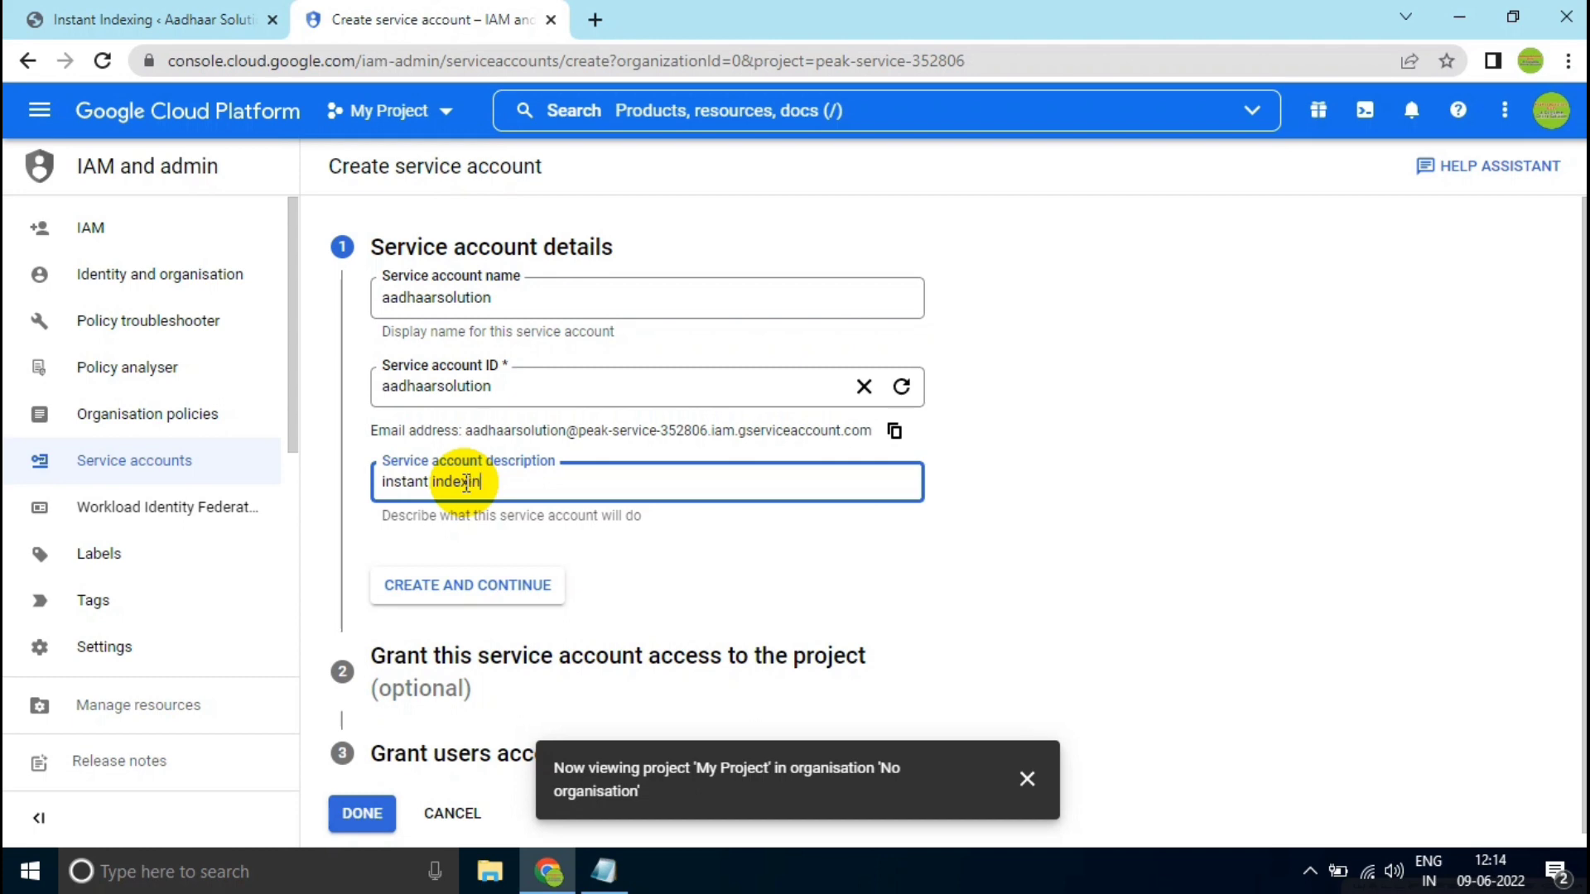
{"action": "left_click", "coordinate": [428, 595]}
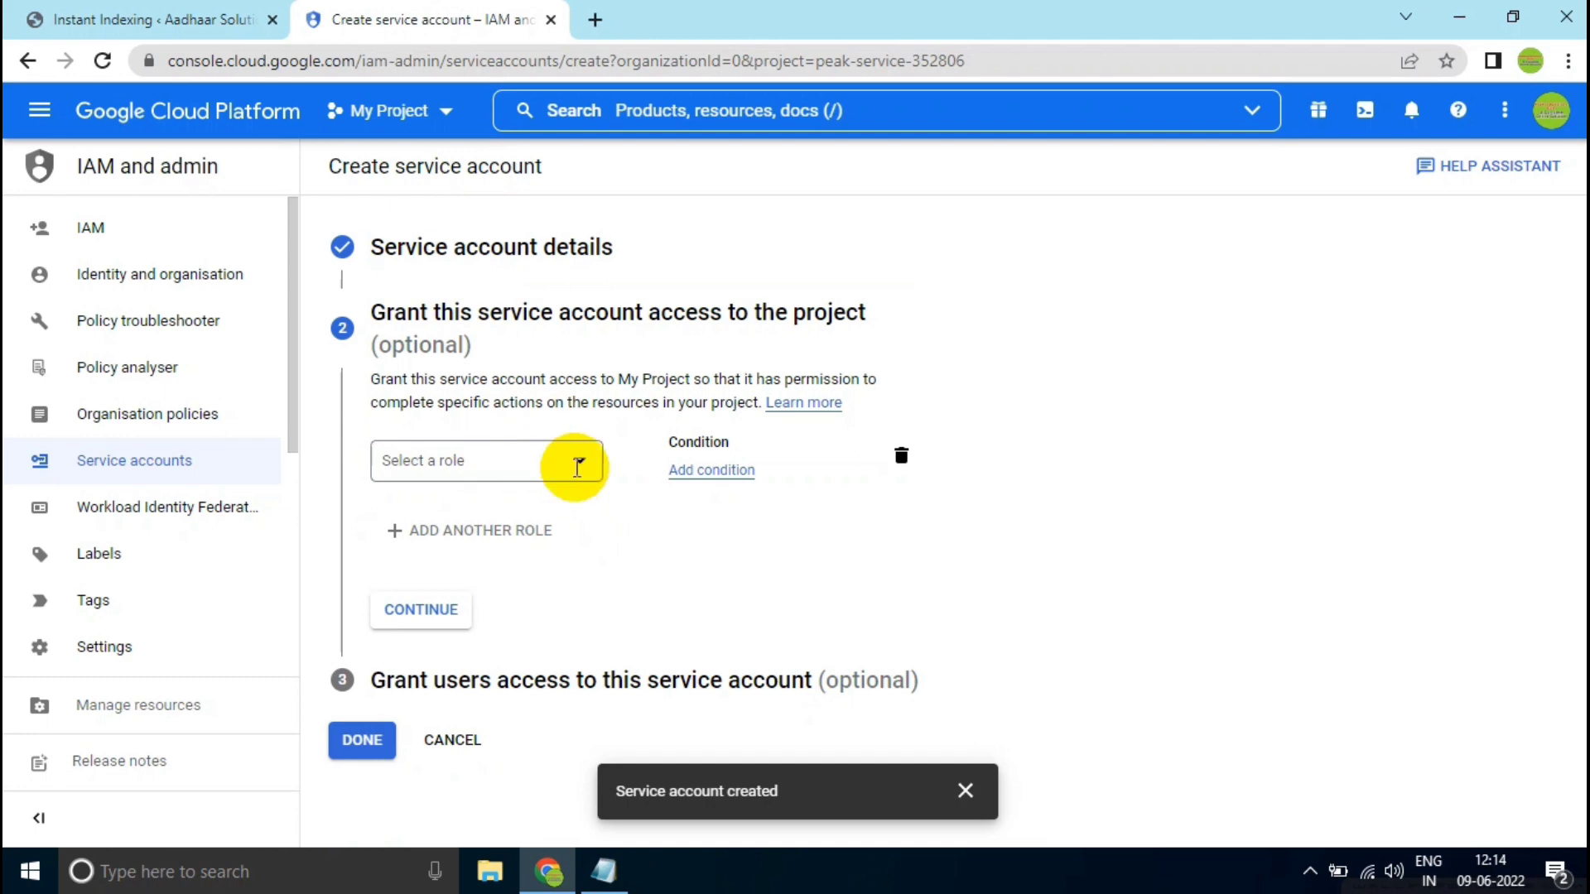
- Grant the service account the Owner role on My Project and finish without giving users access to it
{"action": "left_click", "coordinate": [578, 466]}
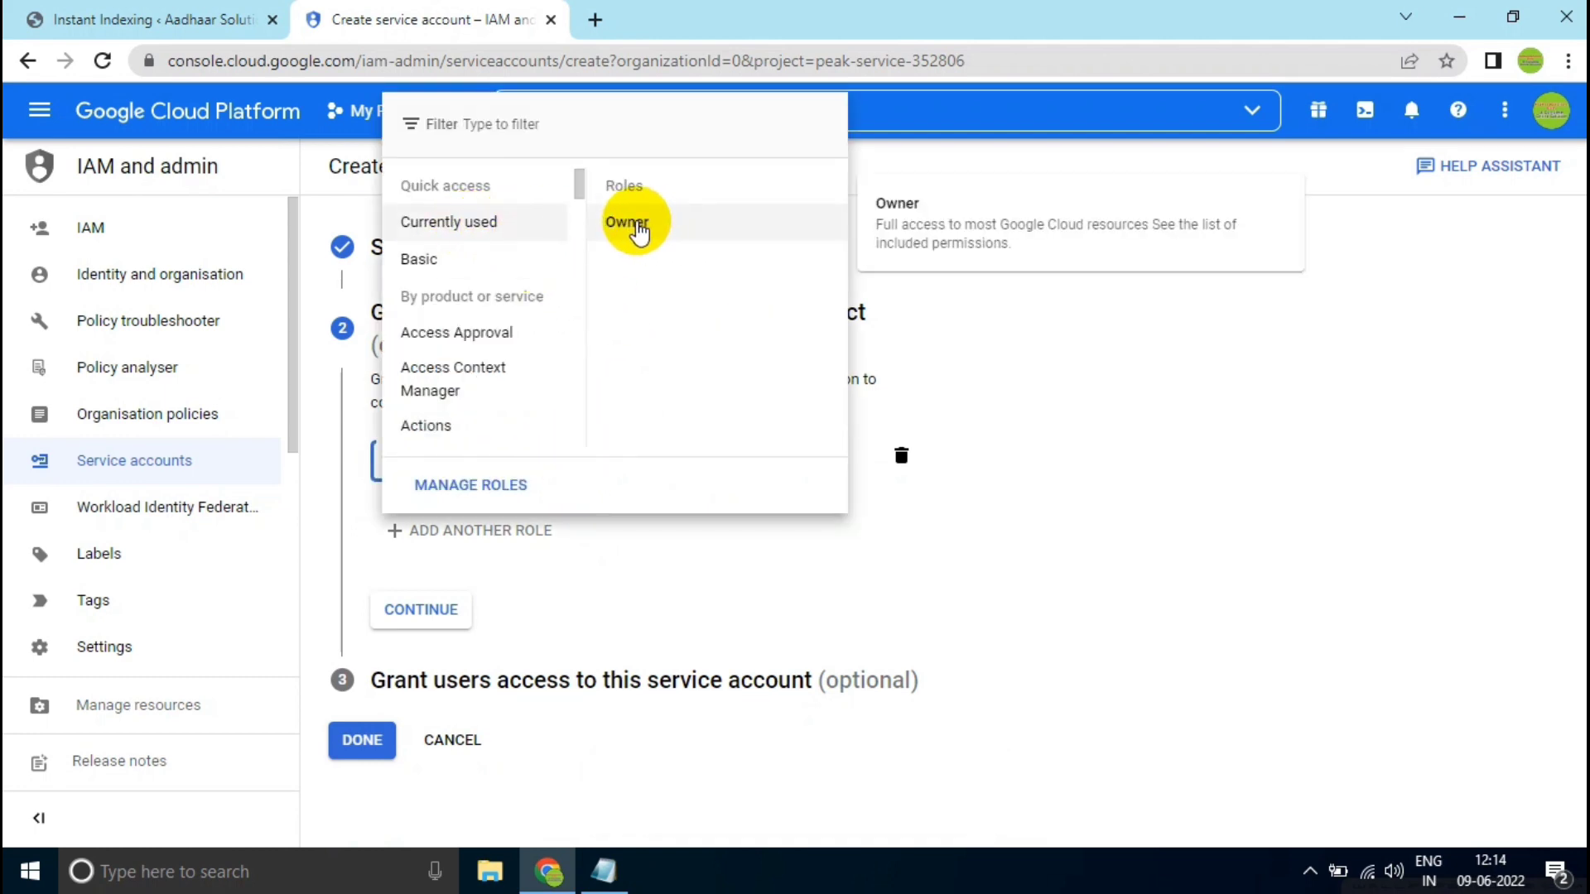
{"action": "left_click", "coordinate": [629, 223]}
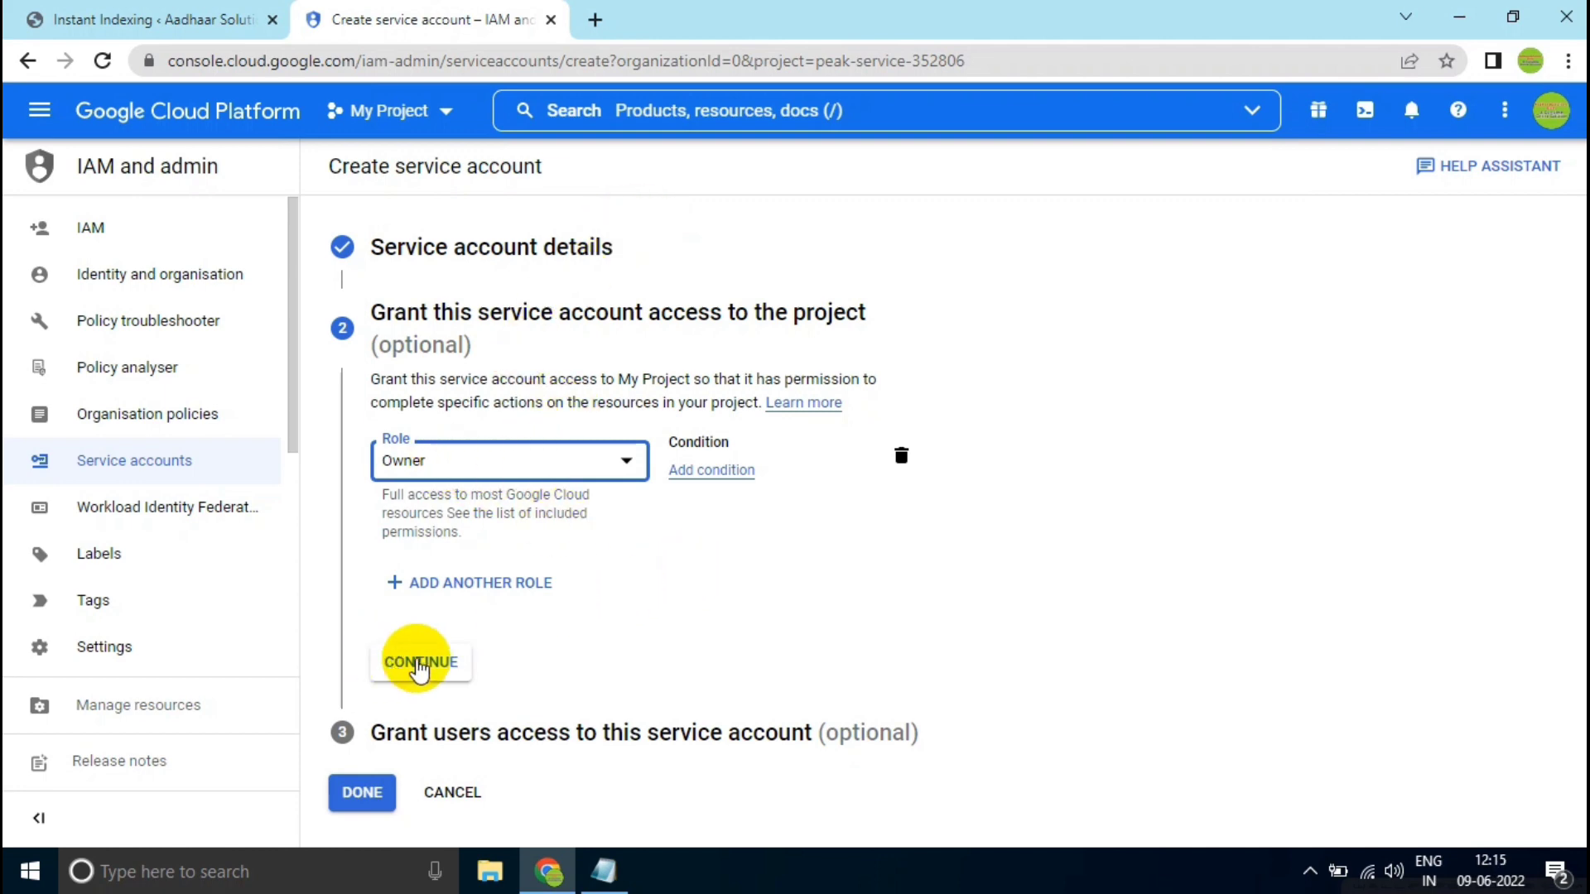
{"action": "left_click", "coordinate": [412, 663]}
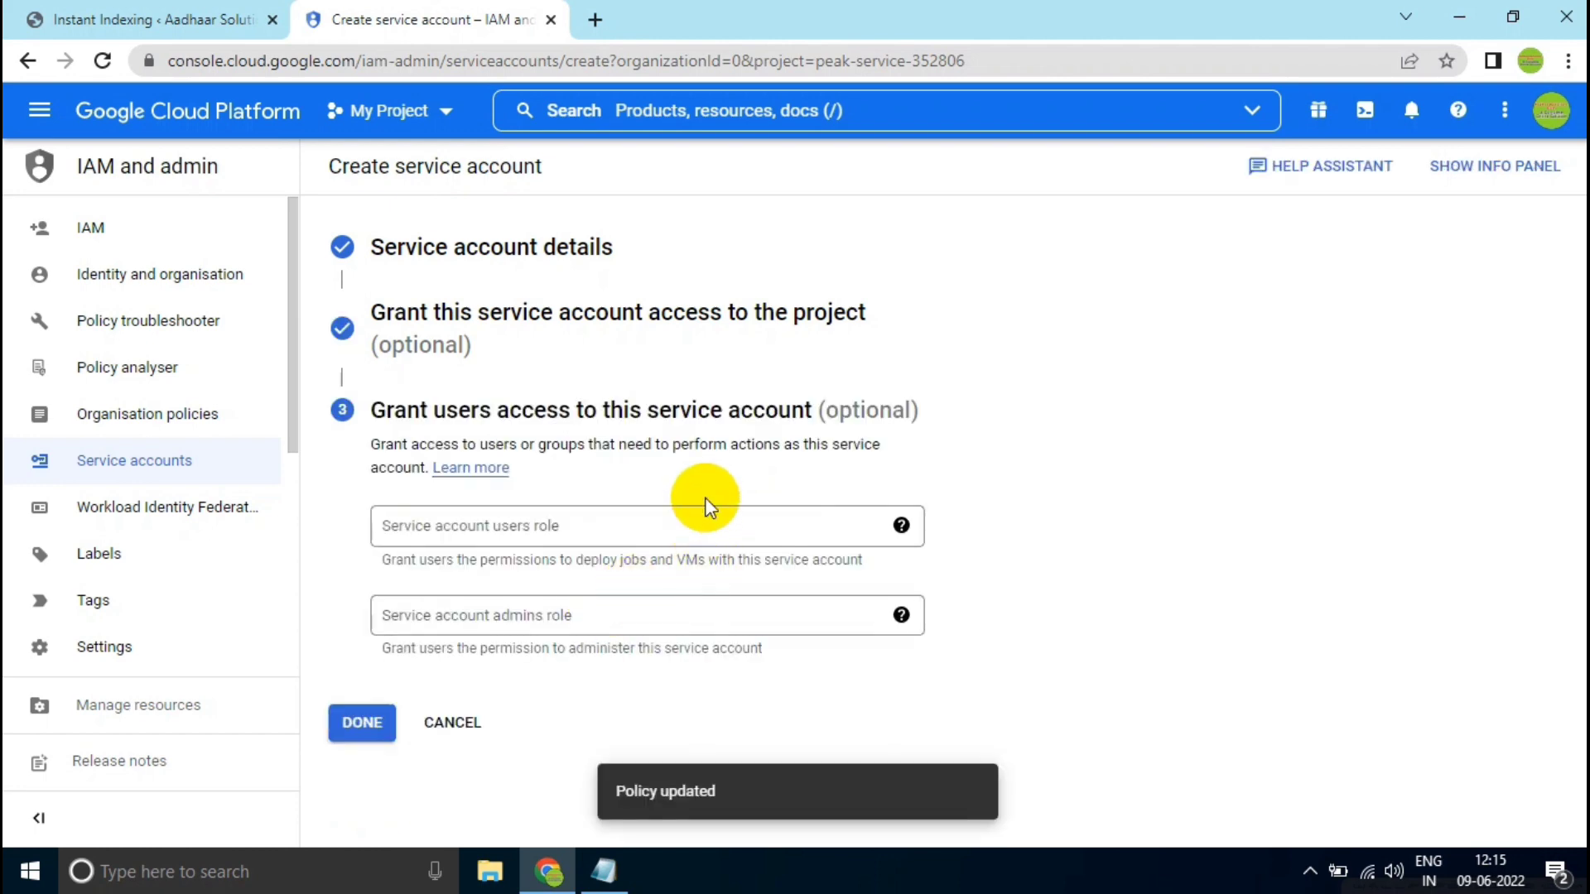
{"action": "left_click_drag", "start_coordinate": [826, 411], "coordinate": [892, 412]}
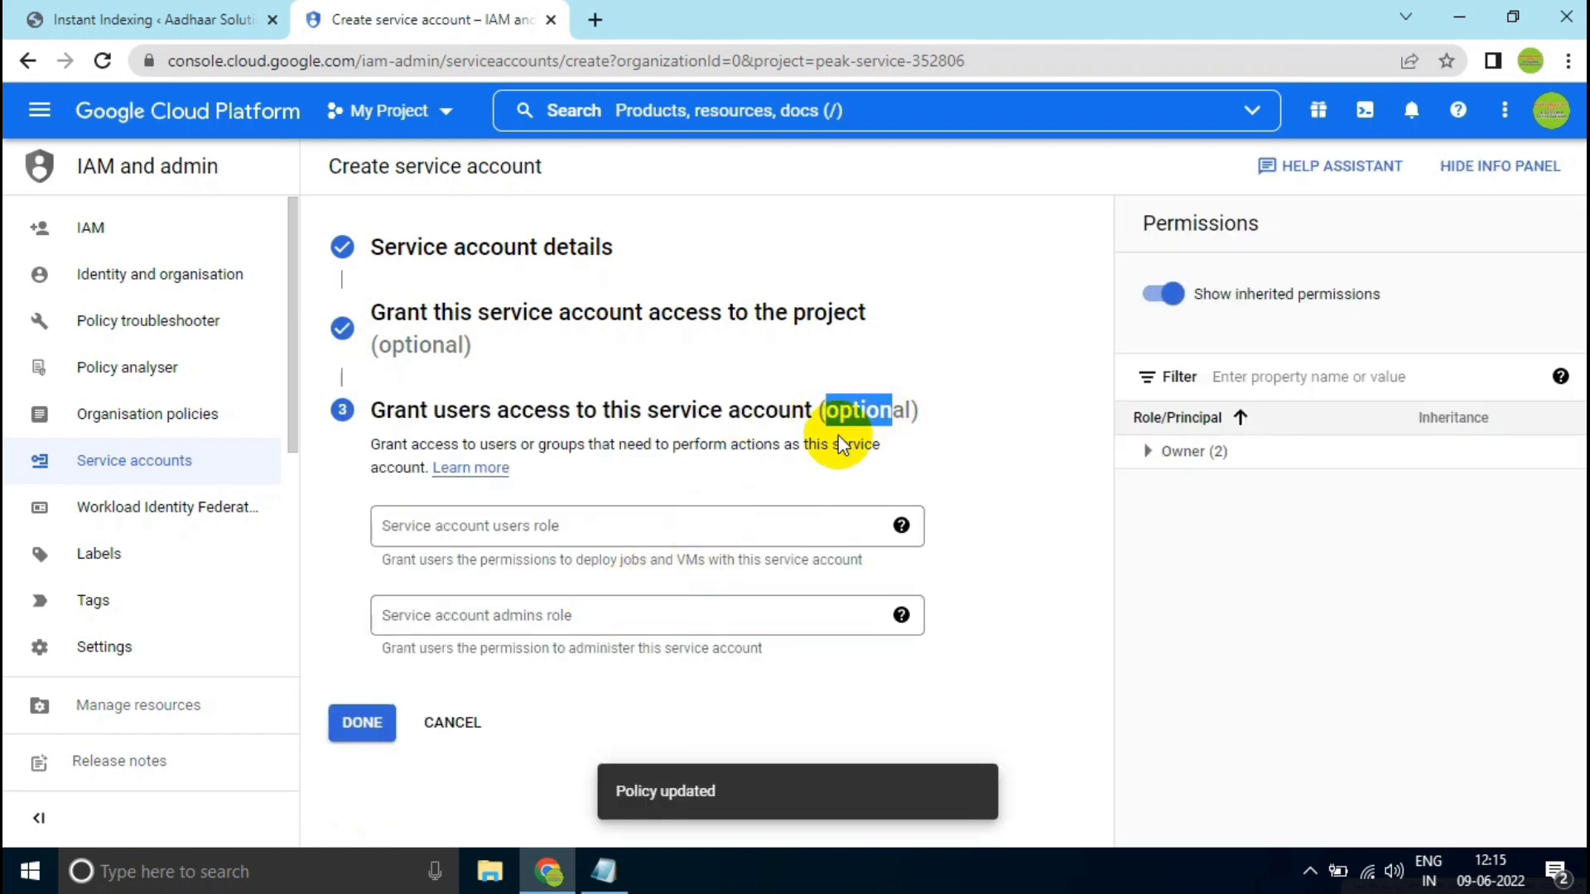
{"action": "left_click", "coordinate": [350, 727]}
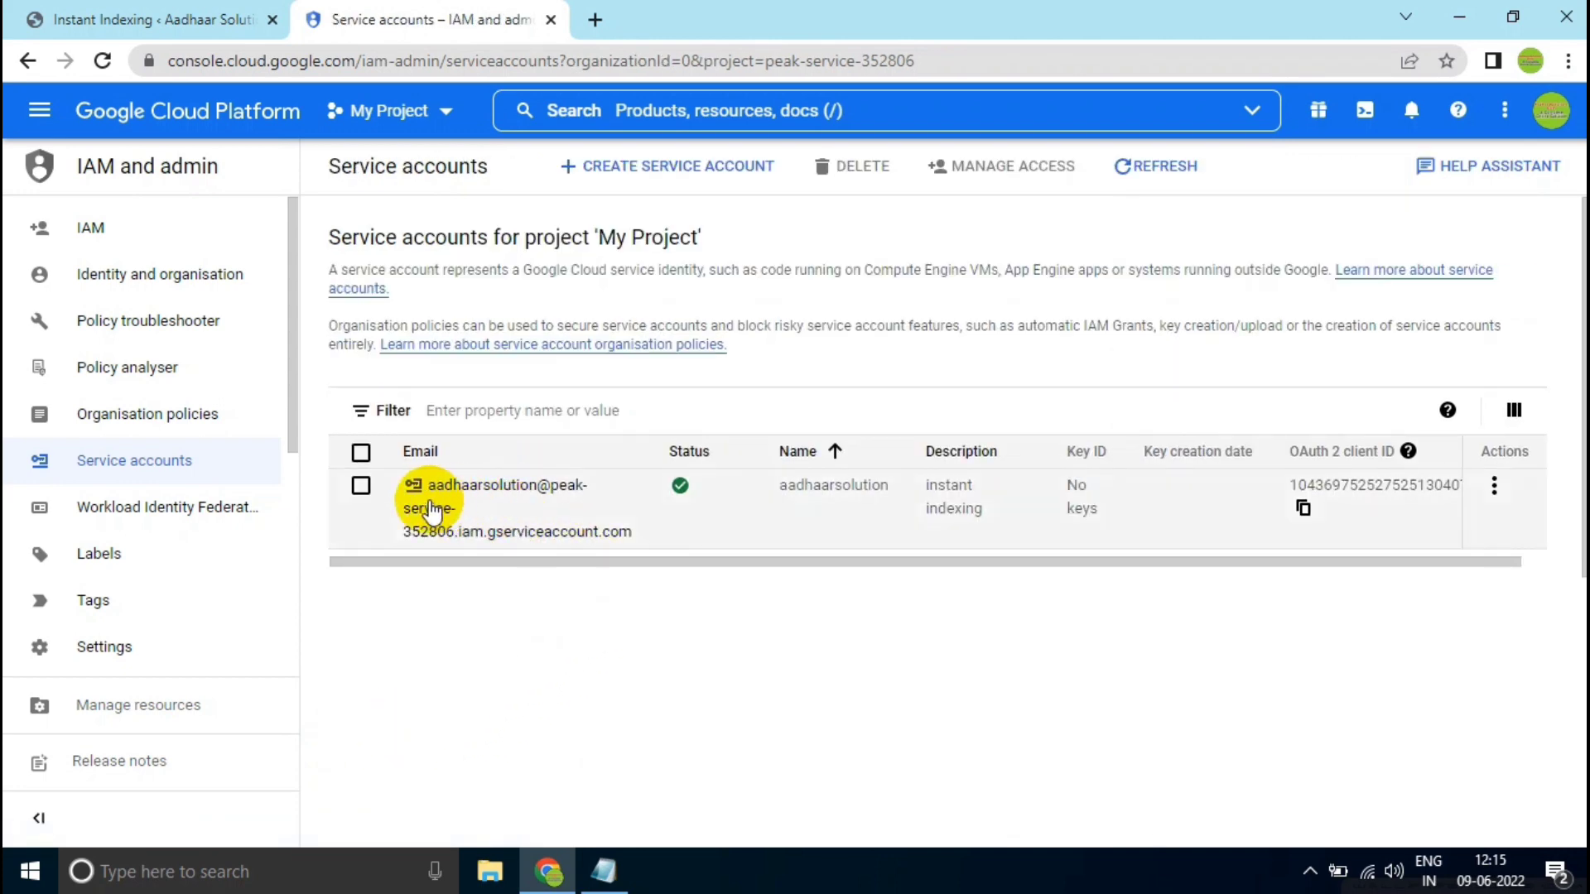
- Copy the new service account's email address into the blank Notepad document, then return to the service accounts list
{"action": "left_click_drag", "start_coordinate": [621, 533], "coordinate": [412, 486]}
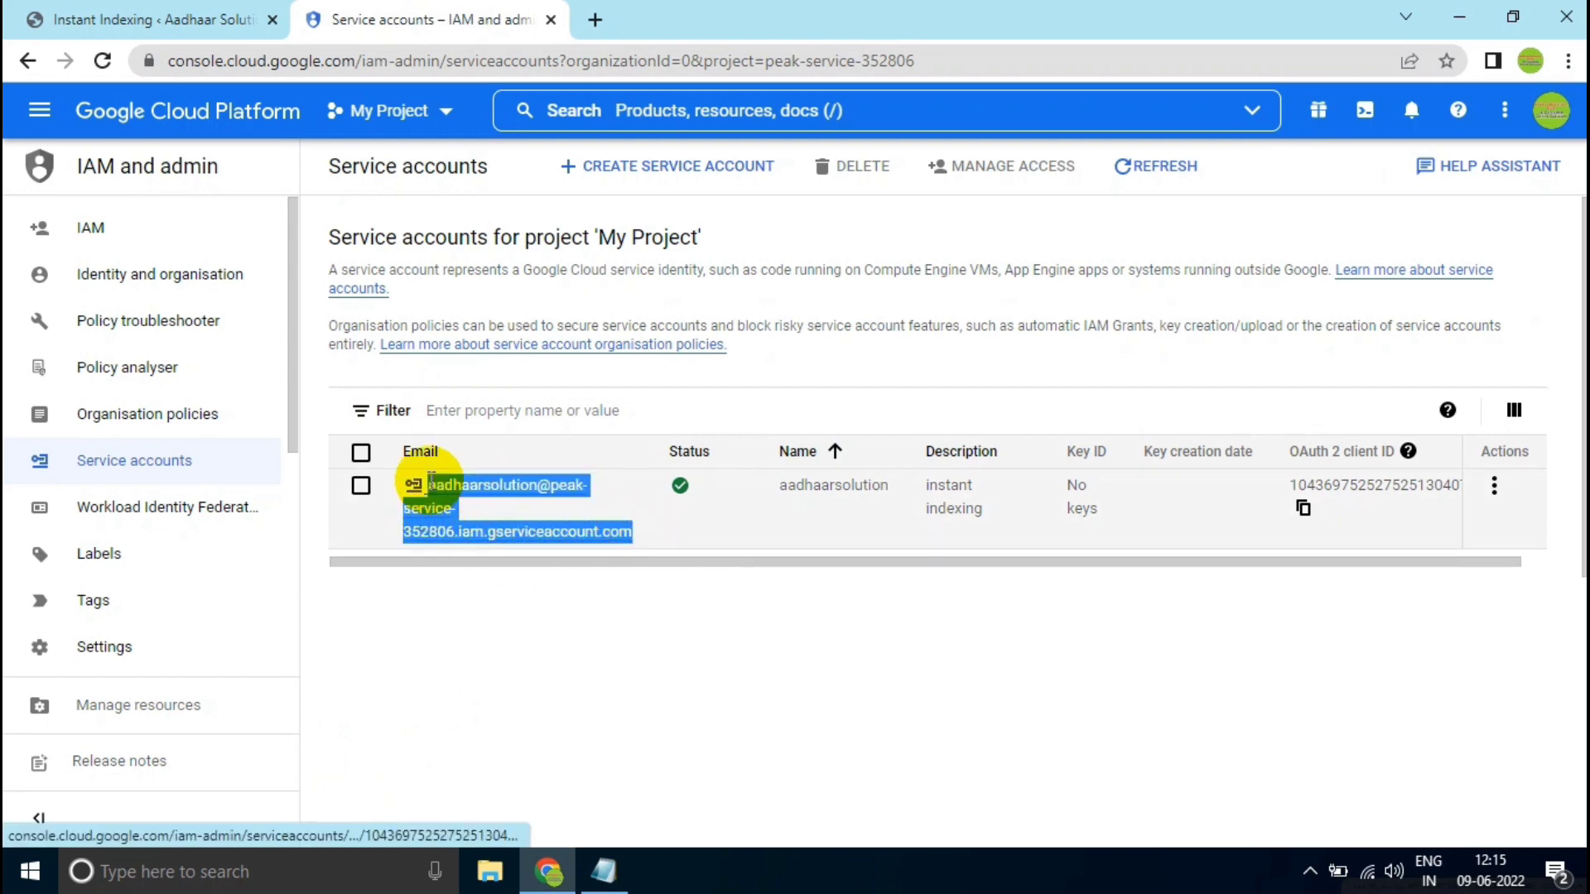
{"action": "right_click", "coordinate": [433, 489]}
{"action": "left_click", "coordinate": [514, 664]}
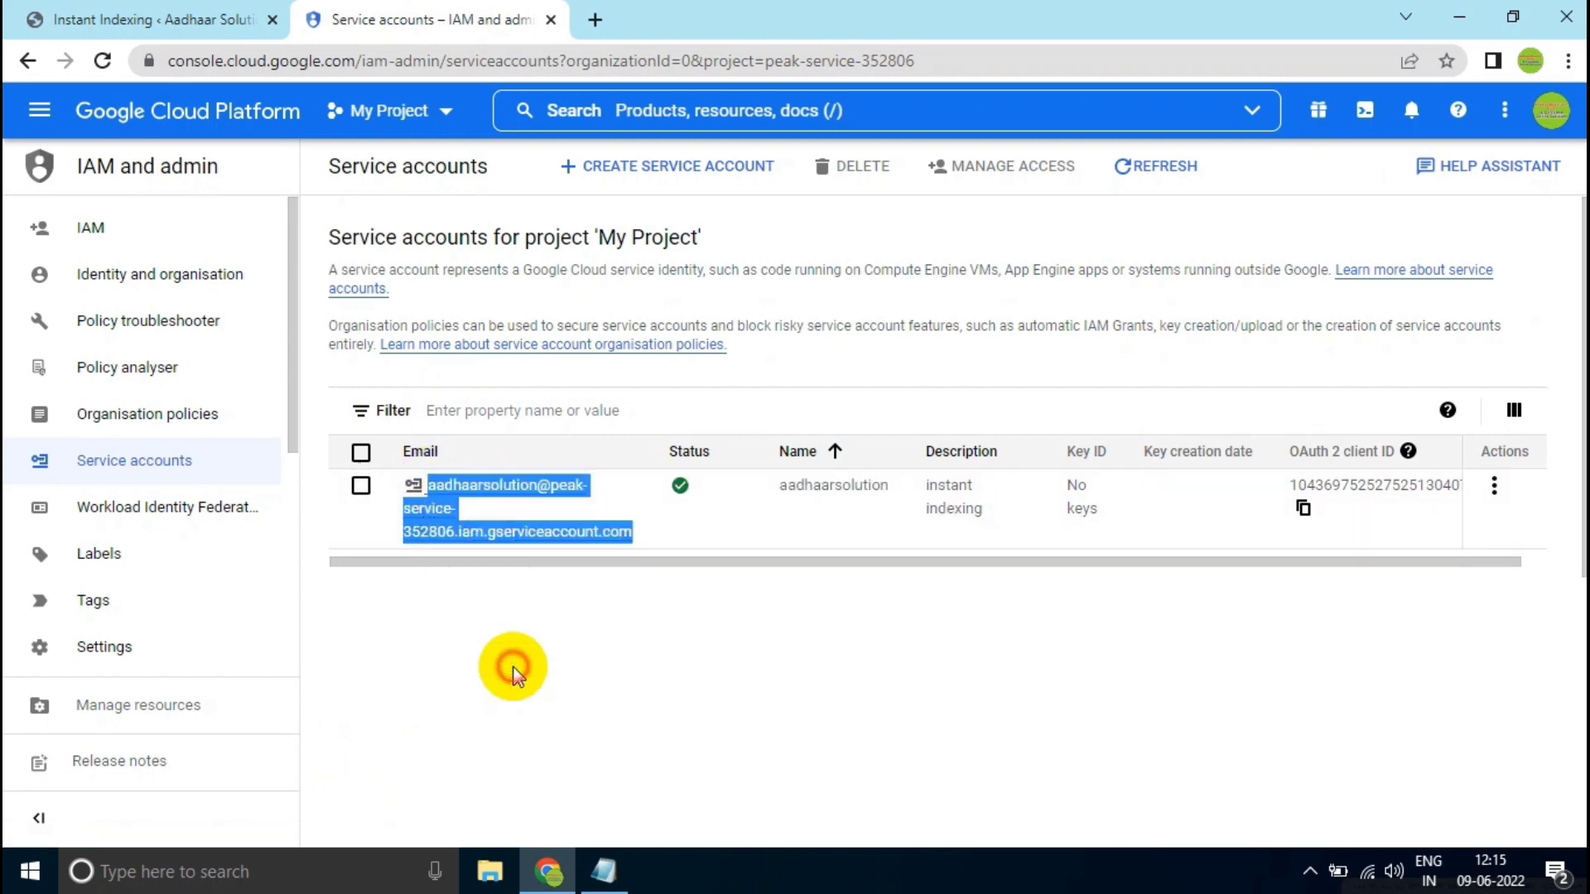
{"action": "left_click", "coordinate": [605, 872]}
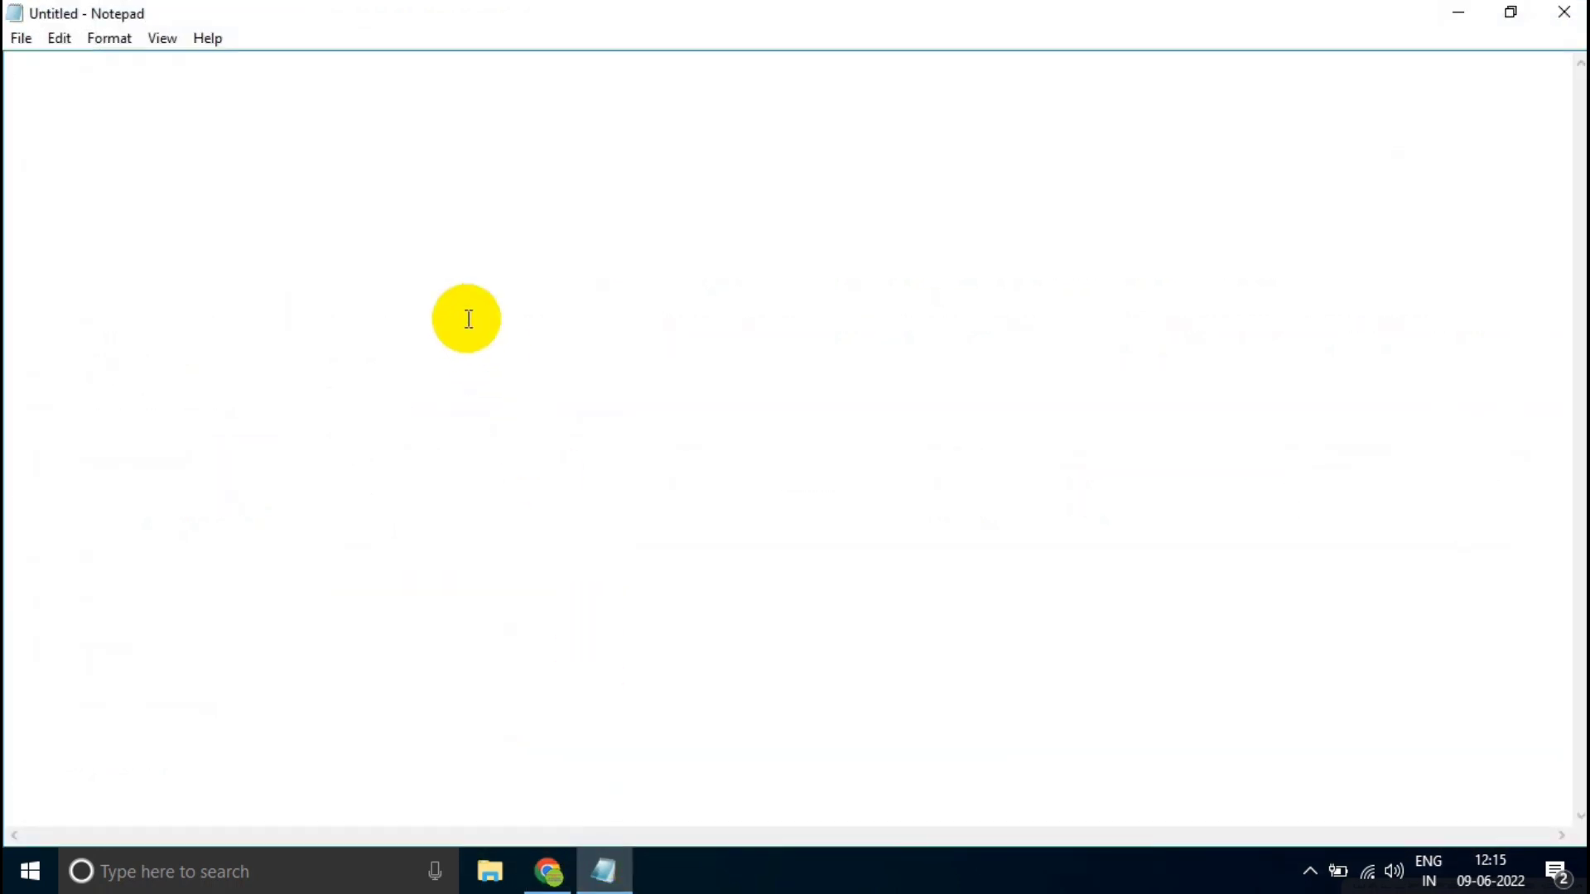
{"action": "right_click", "coordinate": [466, 318]}
{"action": "left_click", "coordinate": [543, 420]}
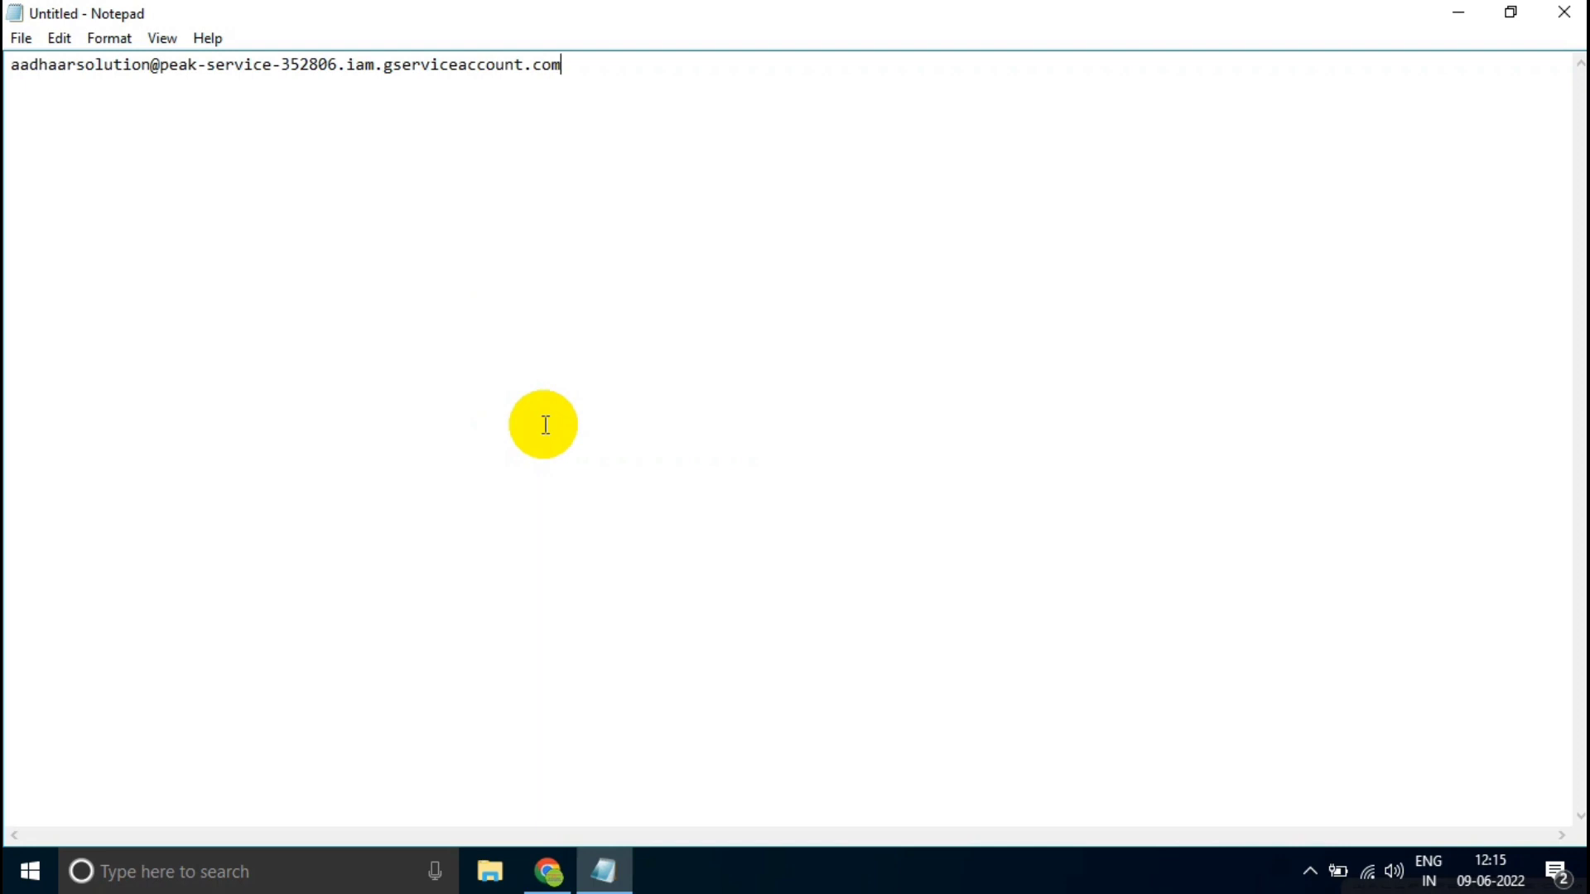
{"action": "left_click", "coordinate": [1458, 17]}
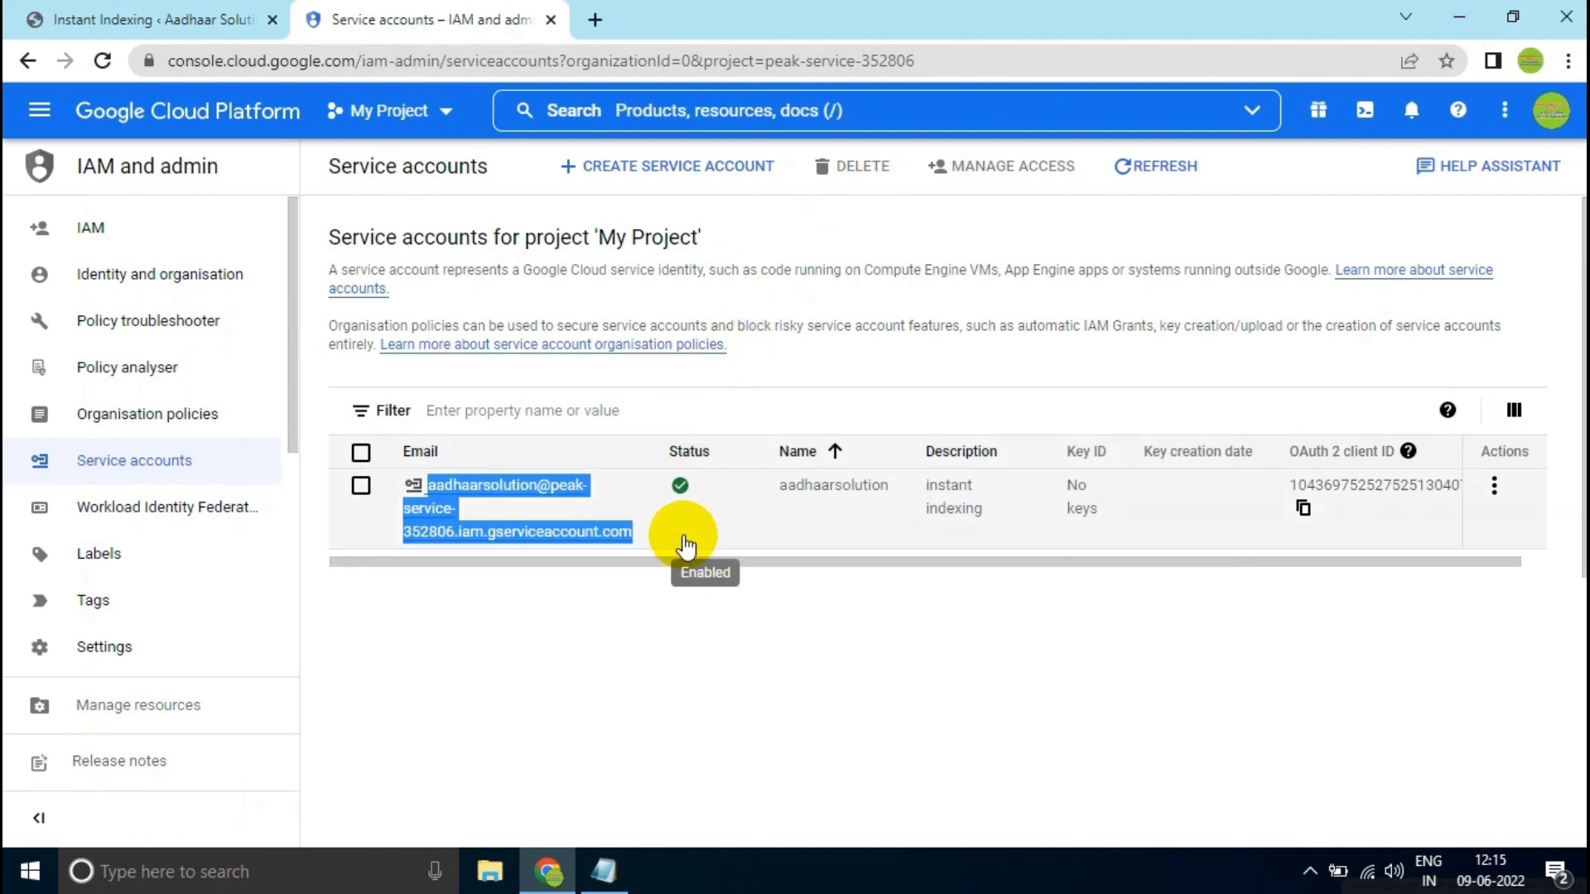
{"action": "left_click", "coordinate": [709, 612]}
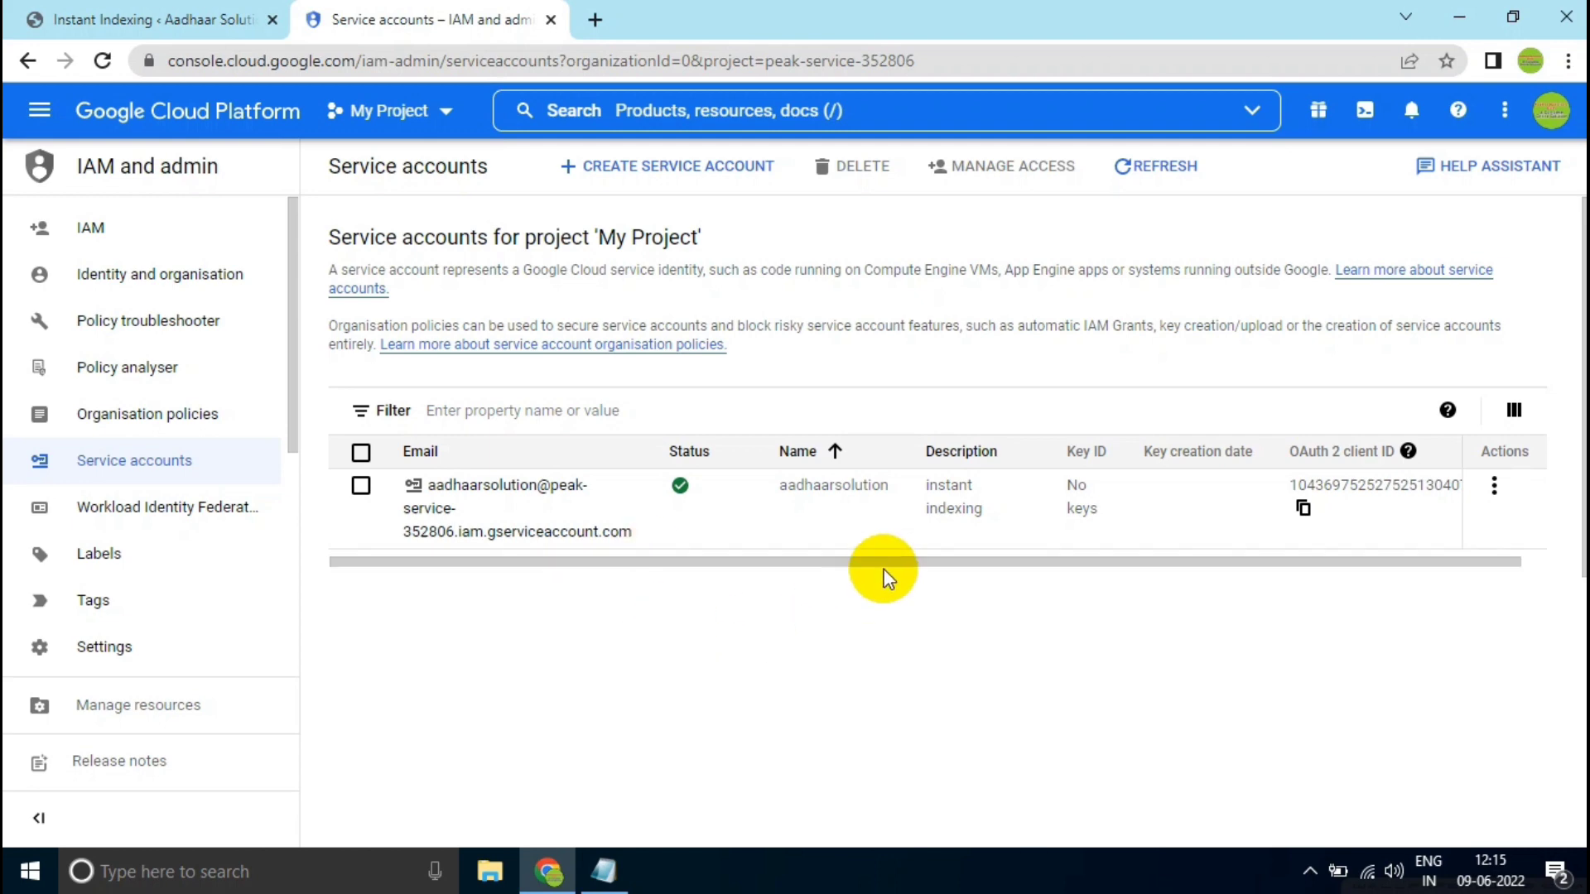
- Create and download a new JSON private key for the aadhaarsolution service account
{"action": "left_click", "coordinate": [1495, 487]}
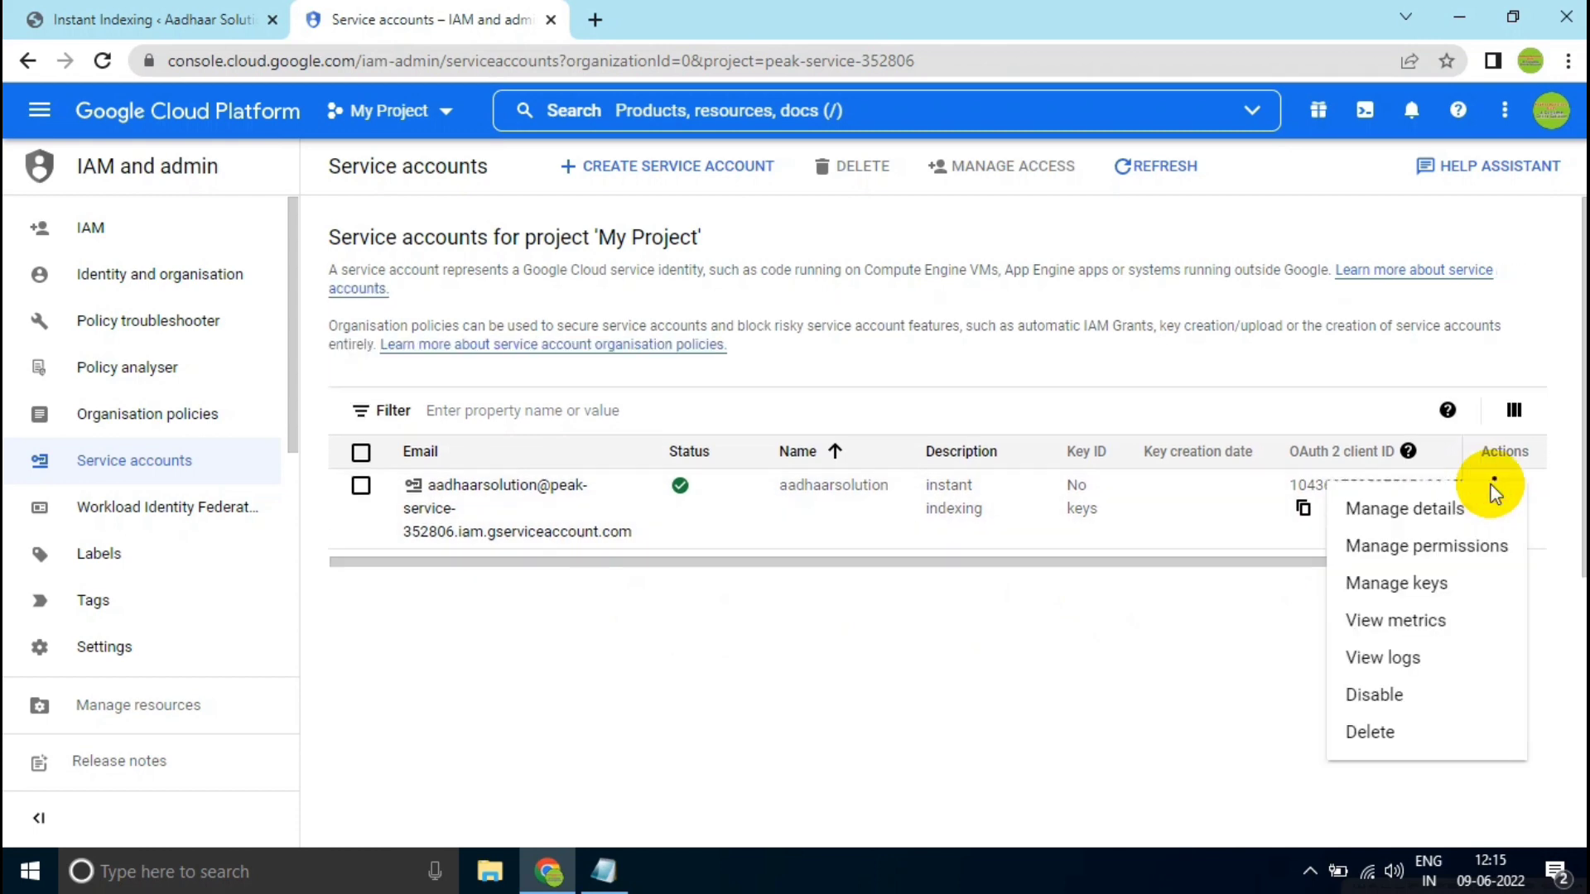
{"action": "left_click", "coordinate": [1408, 590]}
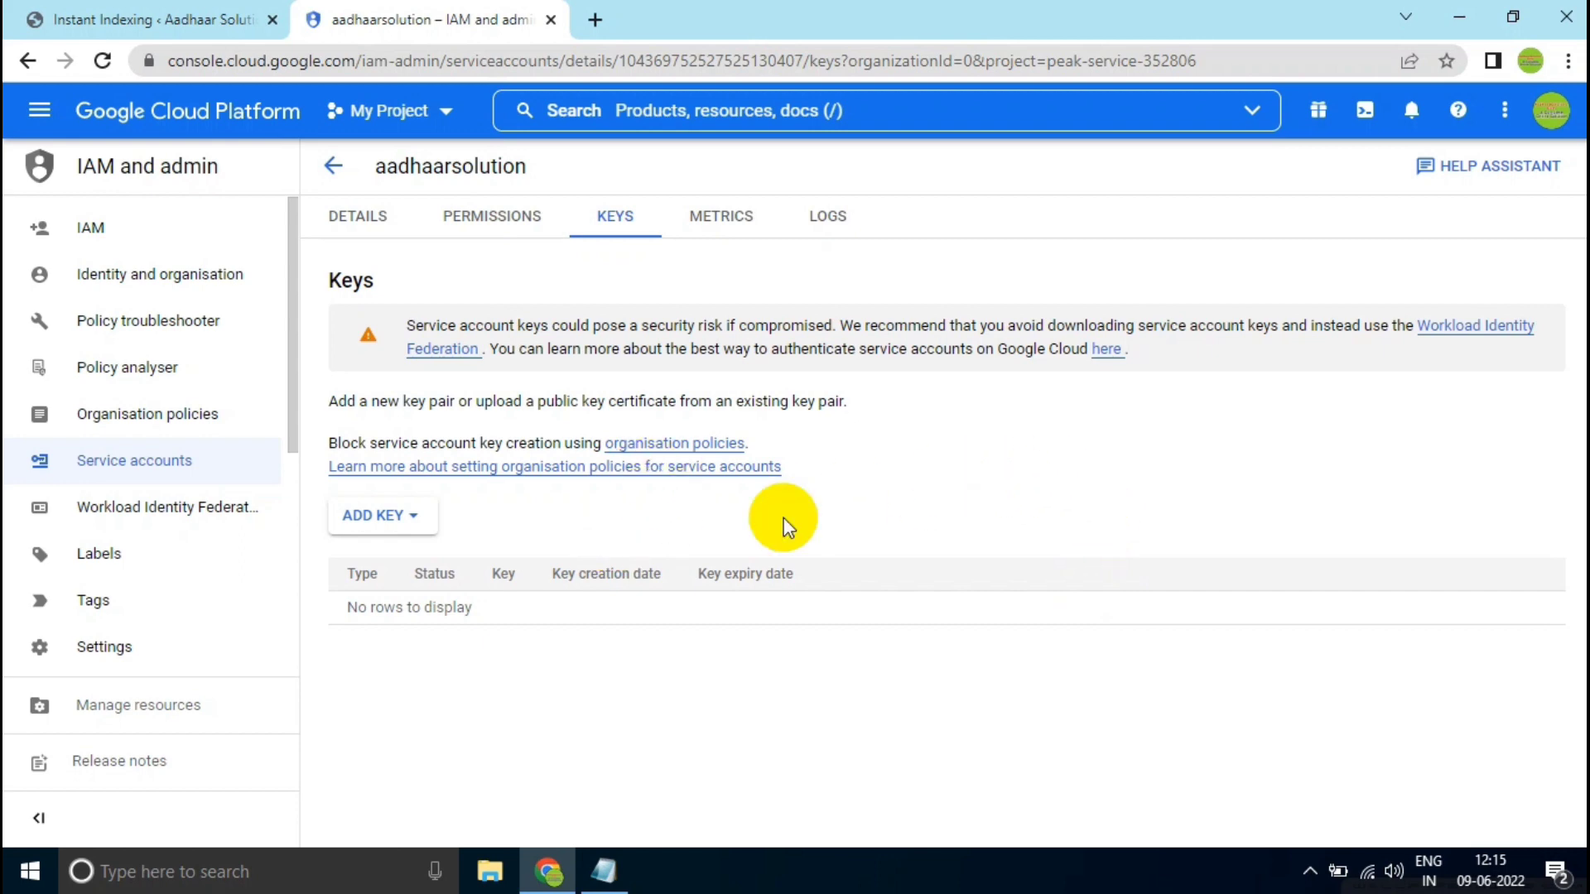
{"action": "left_click", "coordinate": [384, 521]}
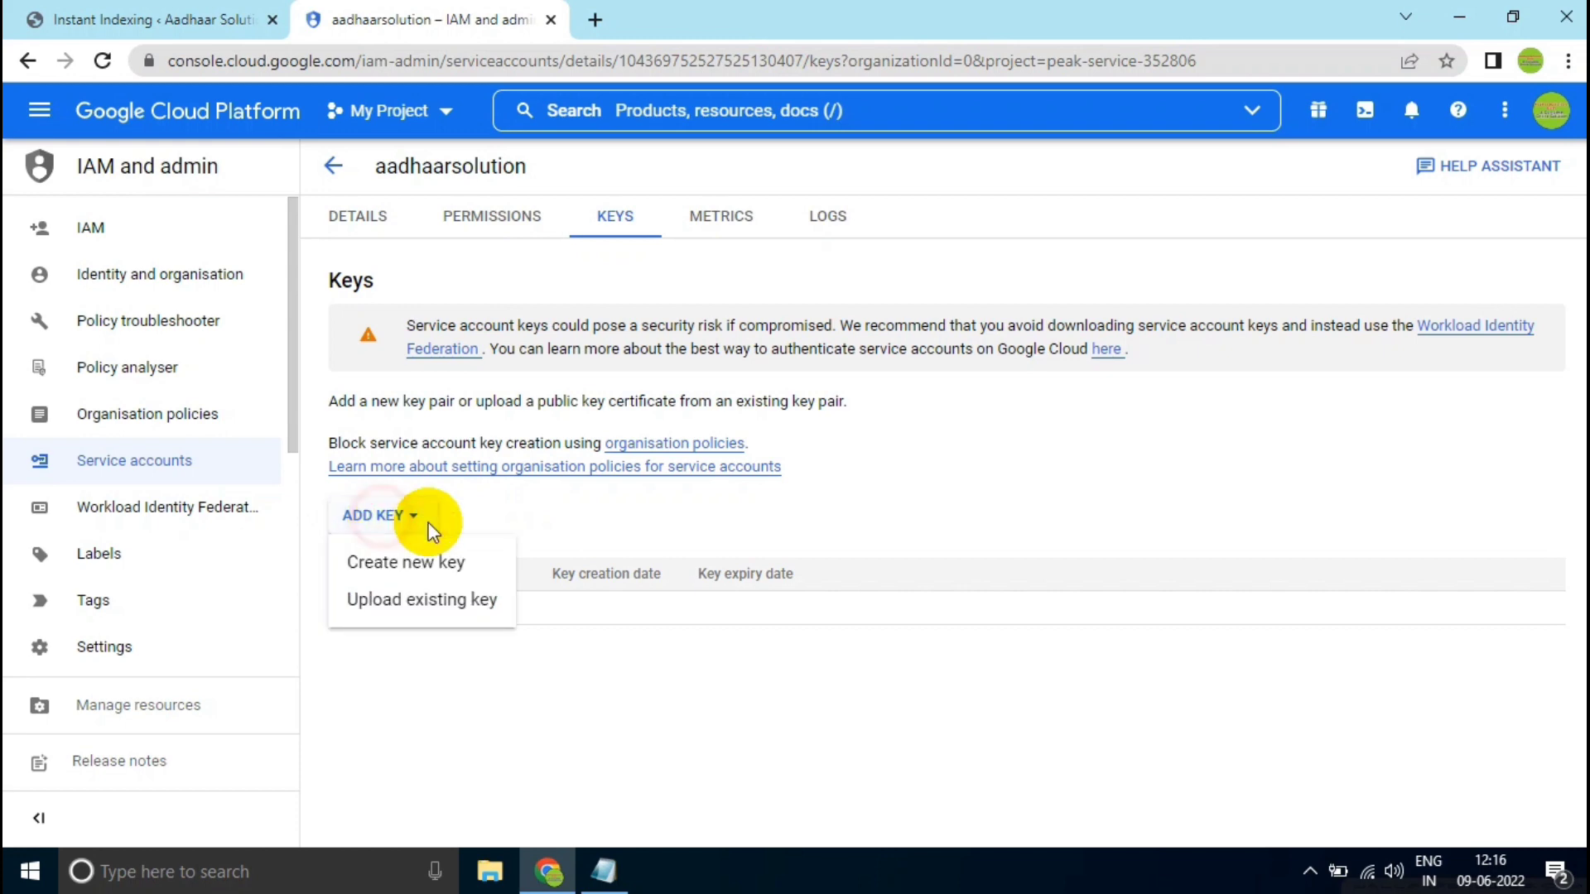
{"action": "left_click", "coordinate": [448, 562]}
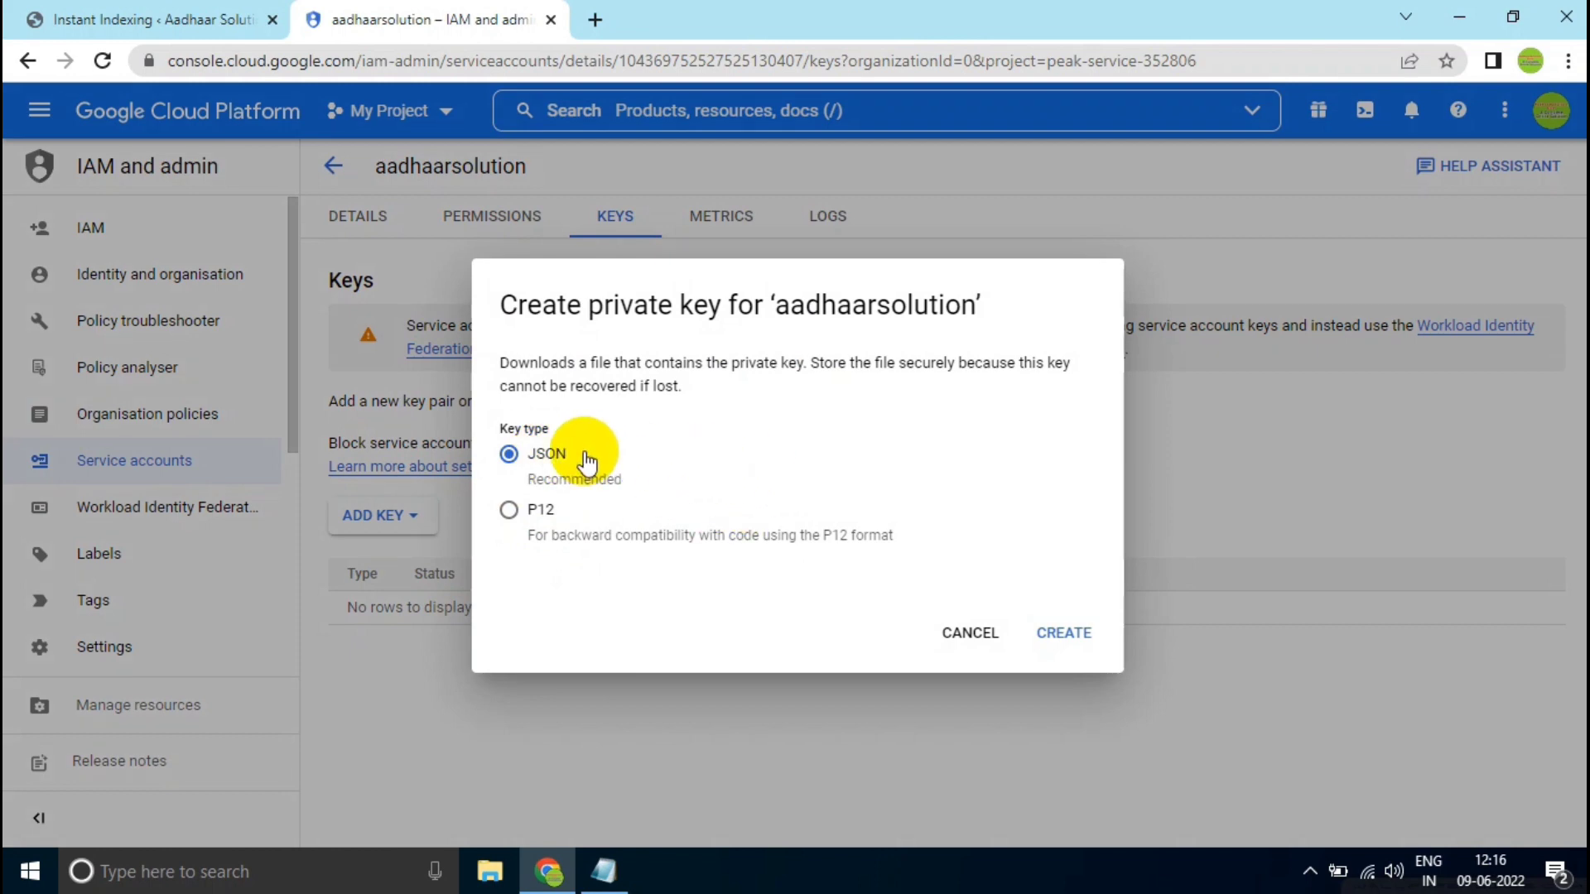
{"action": "left_click", "coordinate": [1040, 628]}
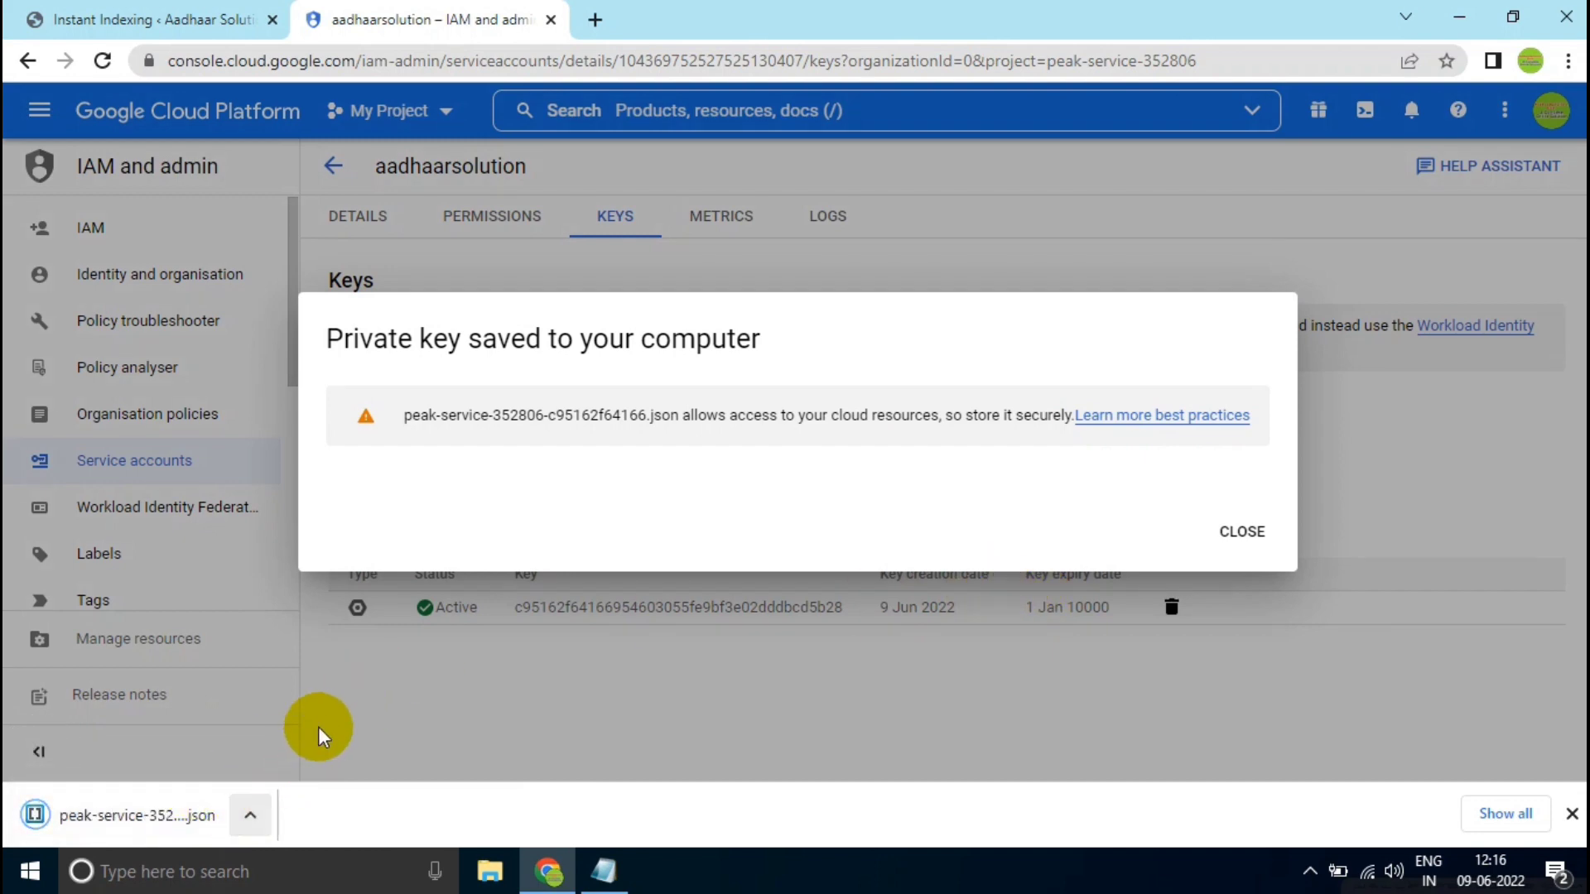
{"action": "left_click", "coordinate": [1228, 530]}
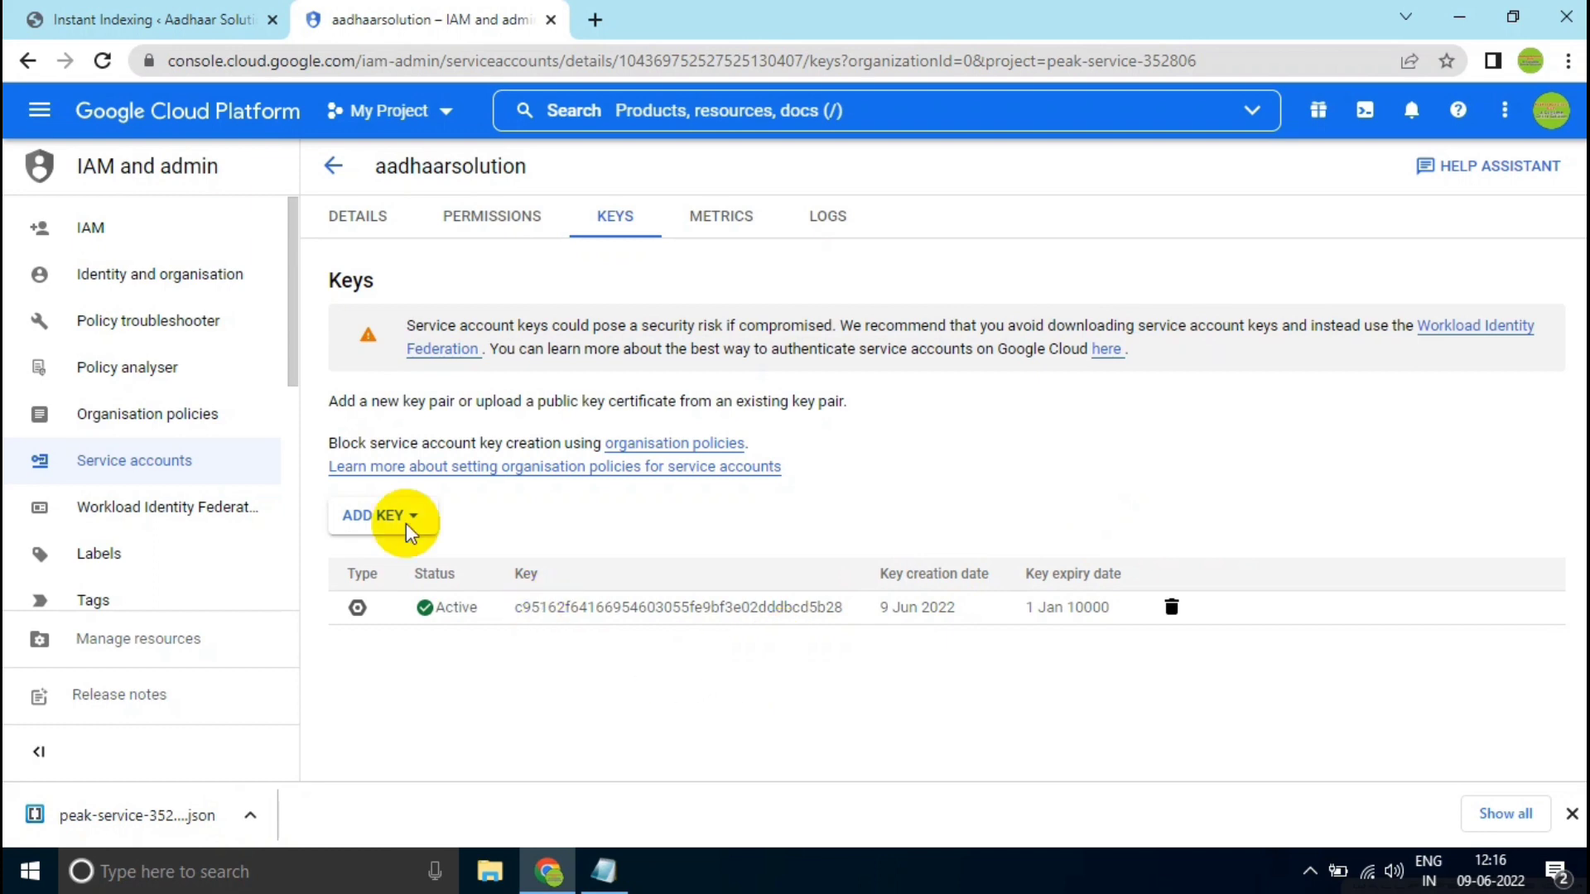
- Go to the project's Cloud overview dashboard and from its APIs overview open the API Library
{"action": "left_click", "coordinate": [42, 120]}
{"action": "mouse_move", "coordinate": [185, 177]}
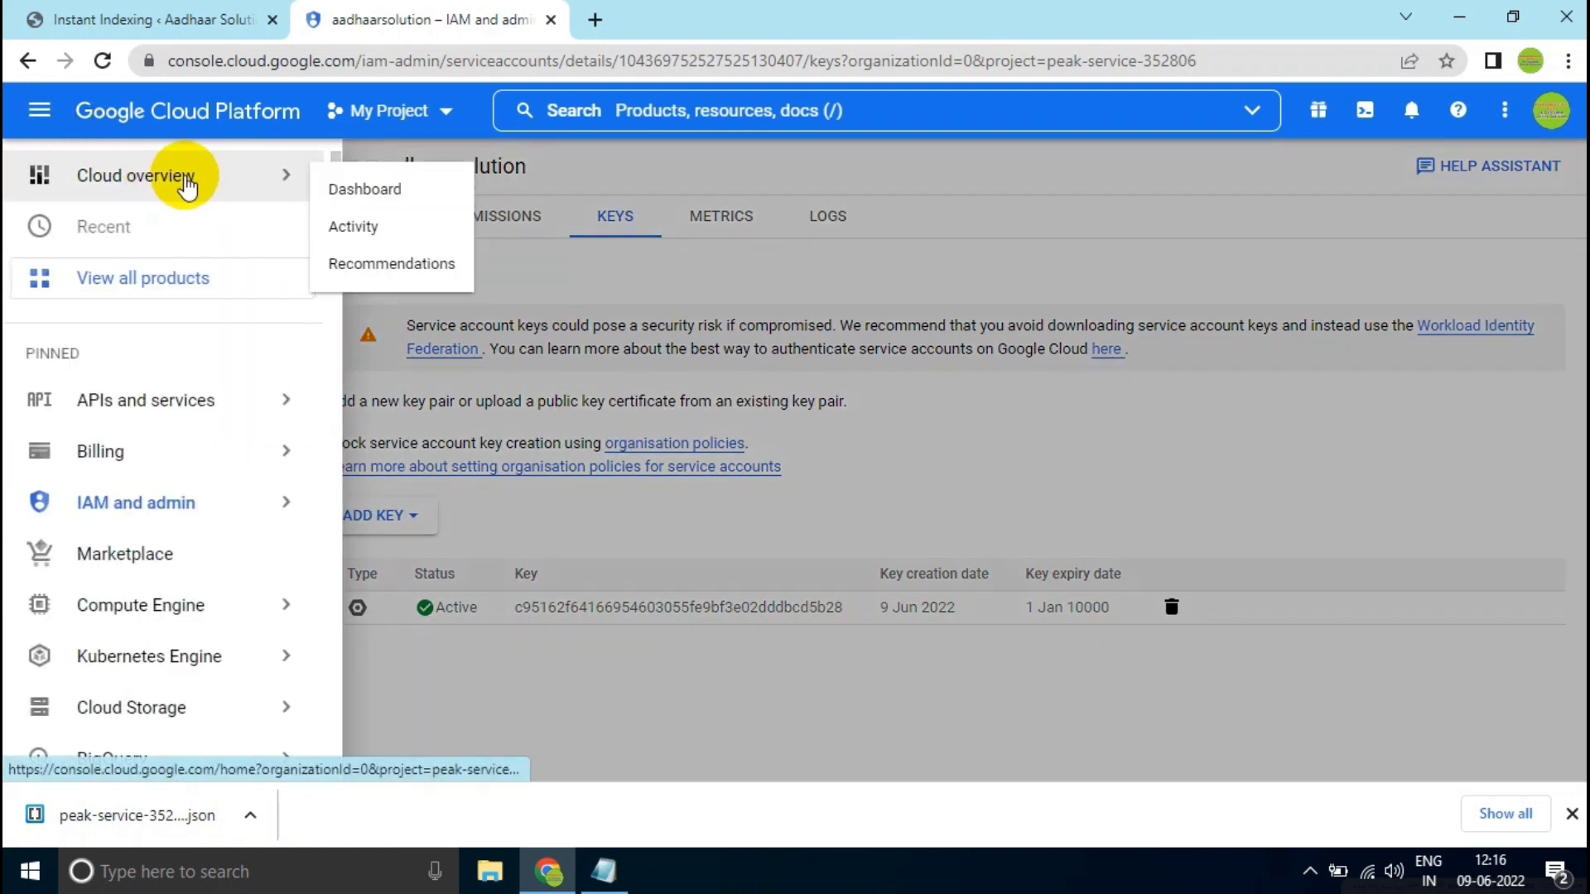
{"action": "left_click", "coordinate": [365, 190]}
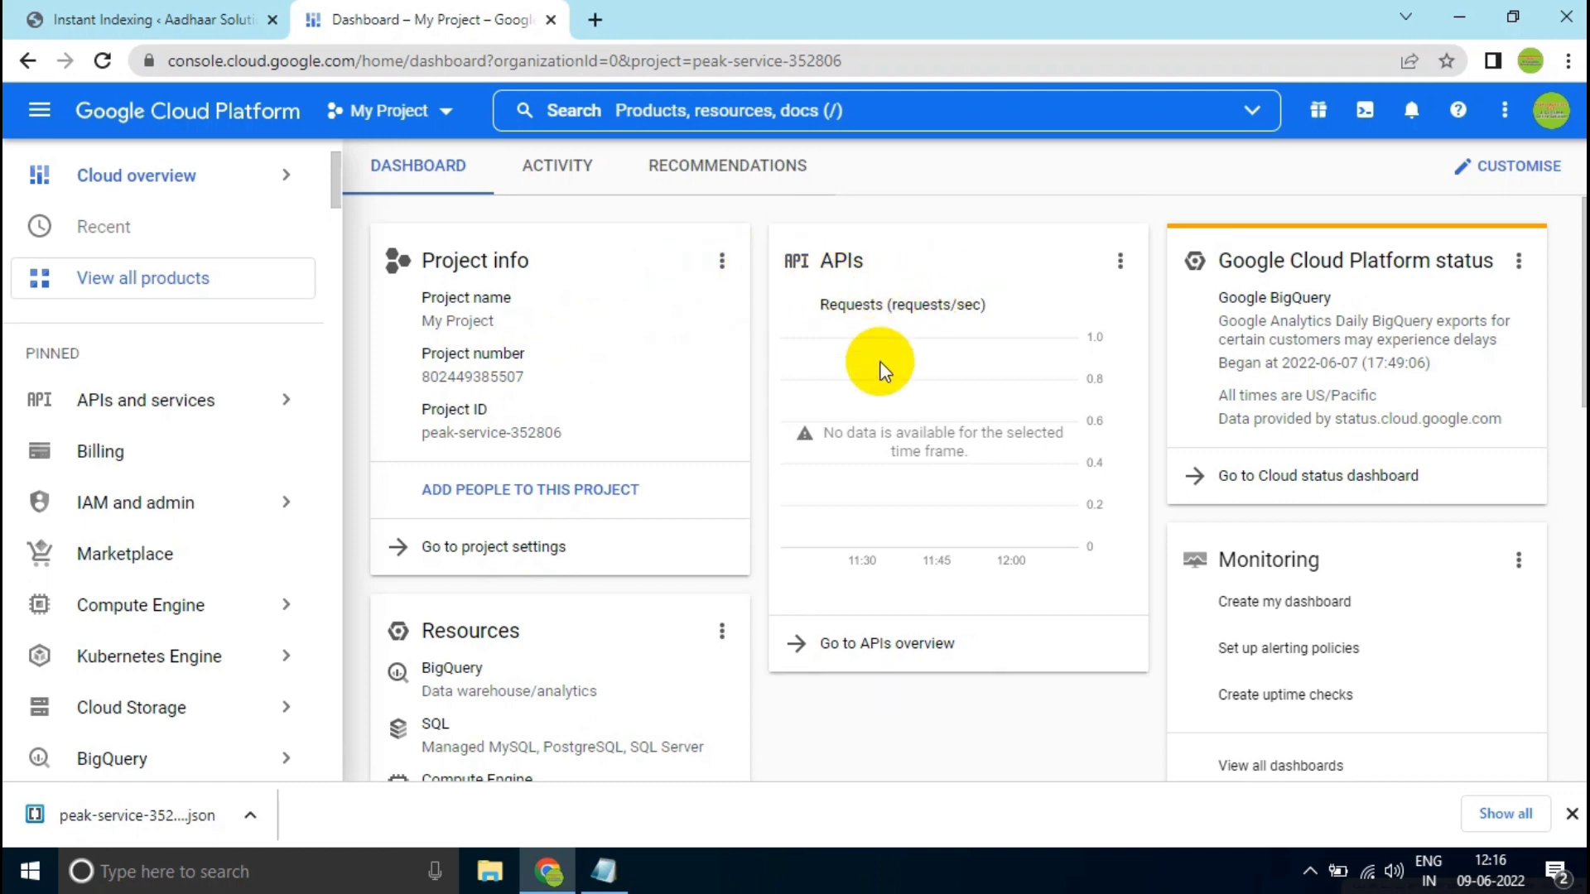
{"action": "left_click", "coordinate": [851, 646]}
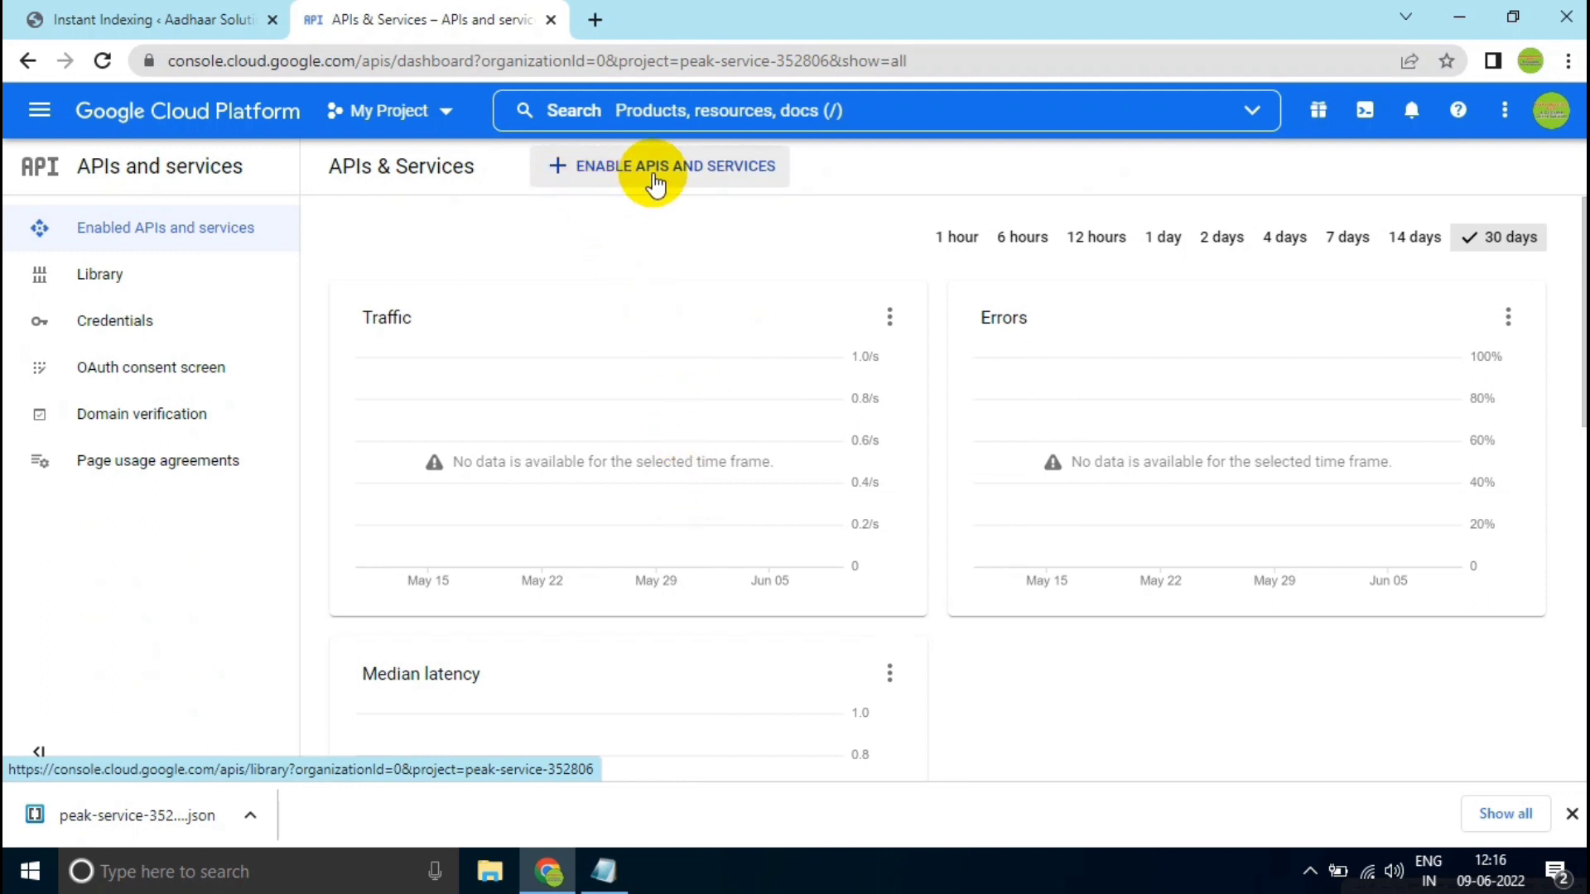
{"action": "left_click", "coordinate": [583, 170]}
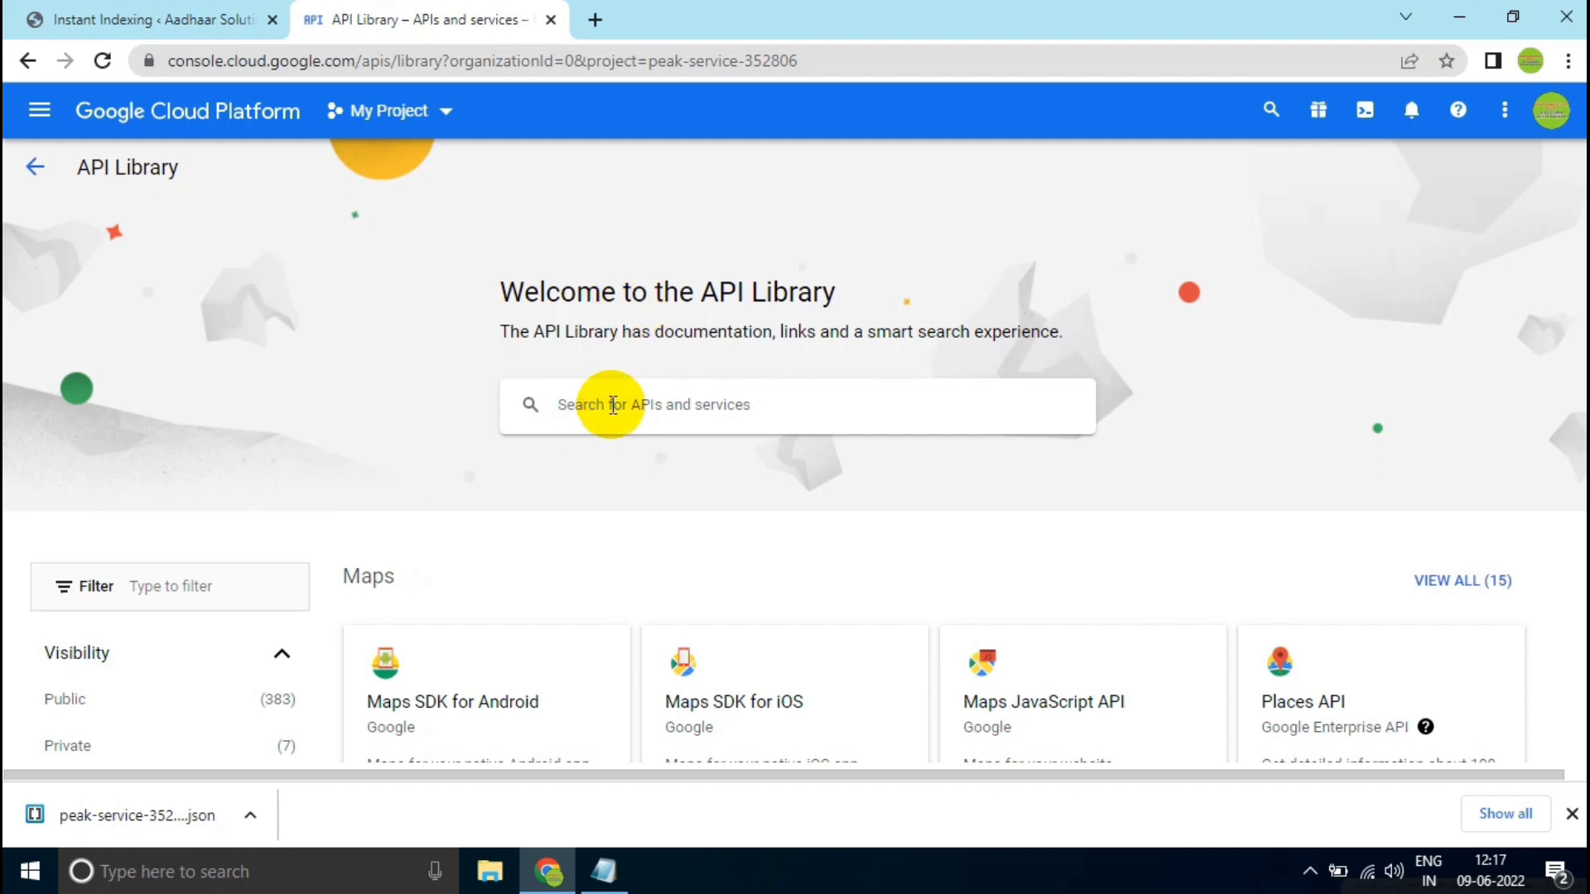
- Search the API Library for "indexing api" and enable Google's Indexing API for My Project
{"action": "type", "text": "indexin"}
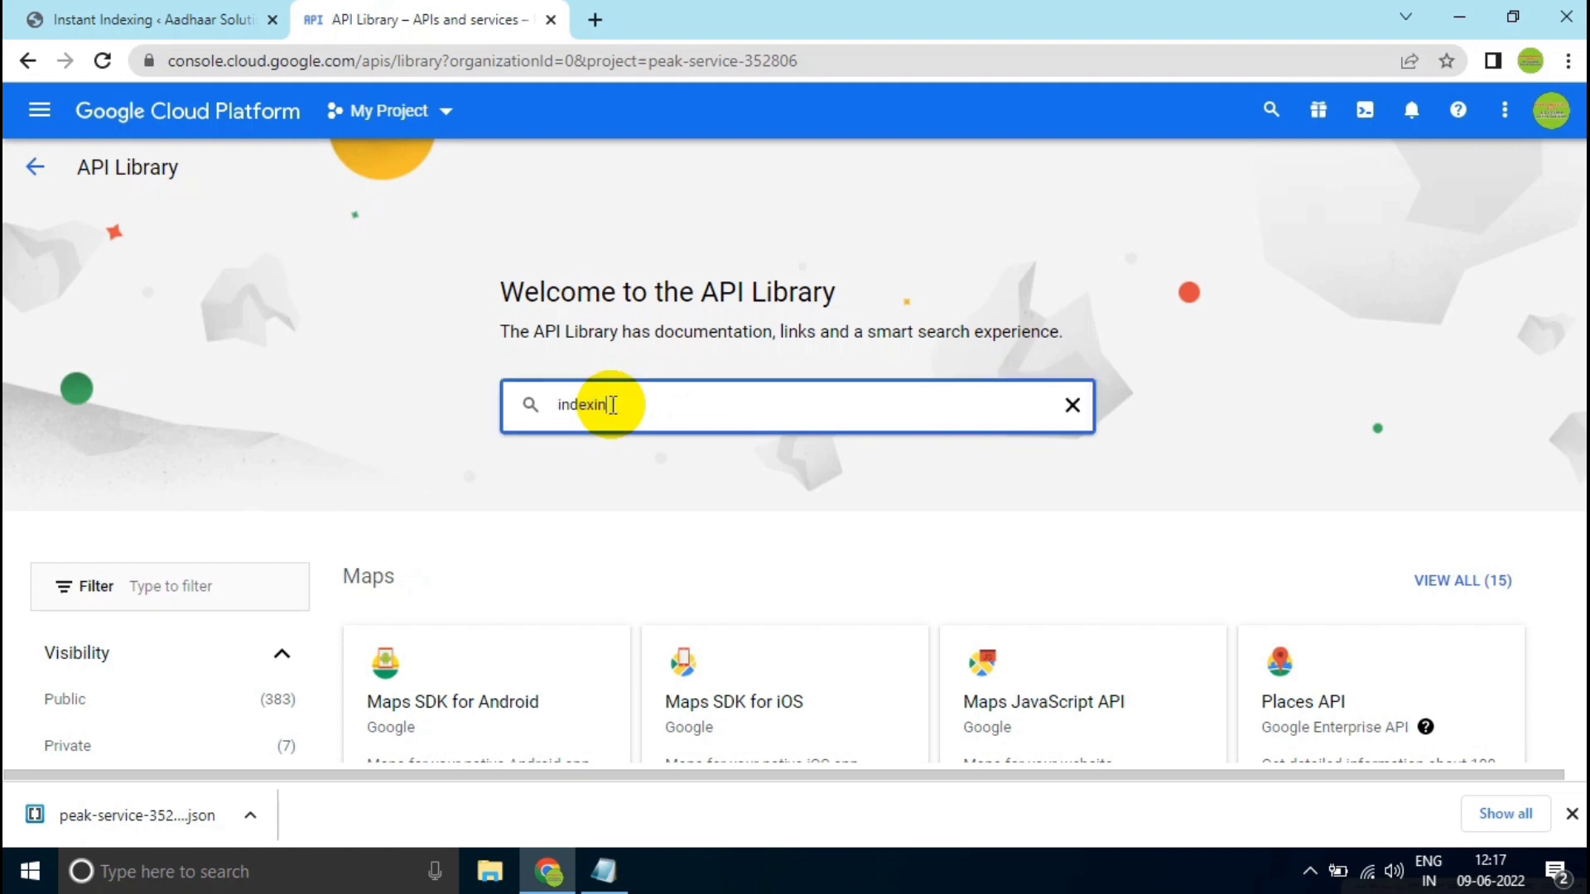
{"action": "type", "text": "g"}
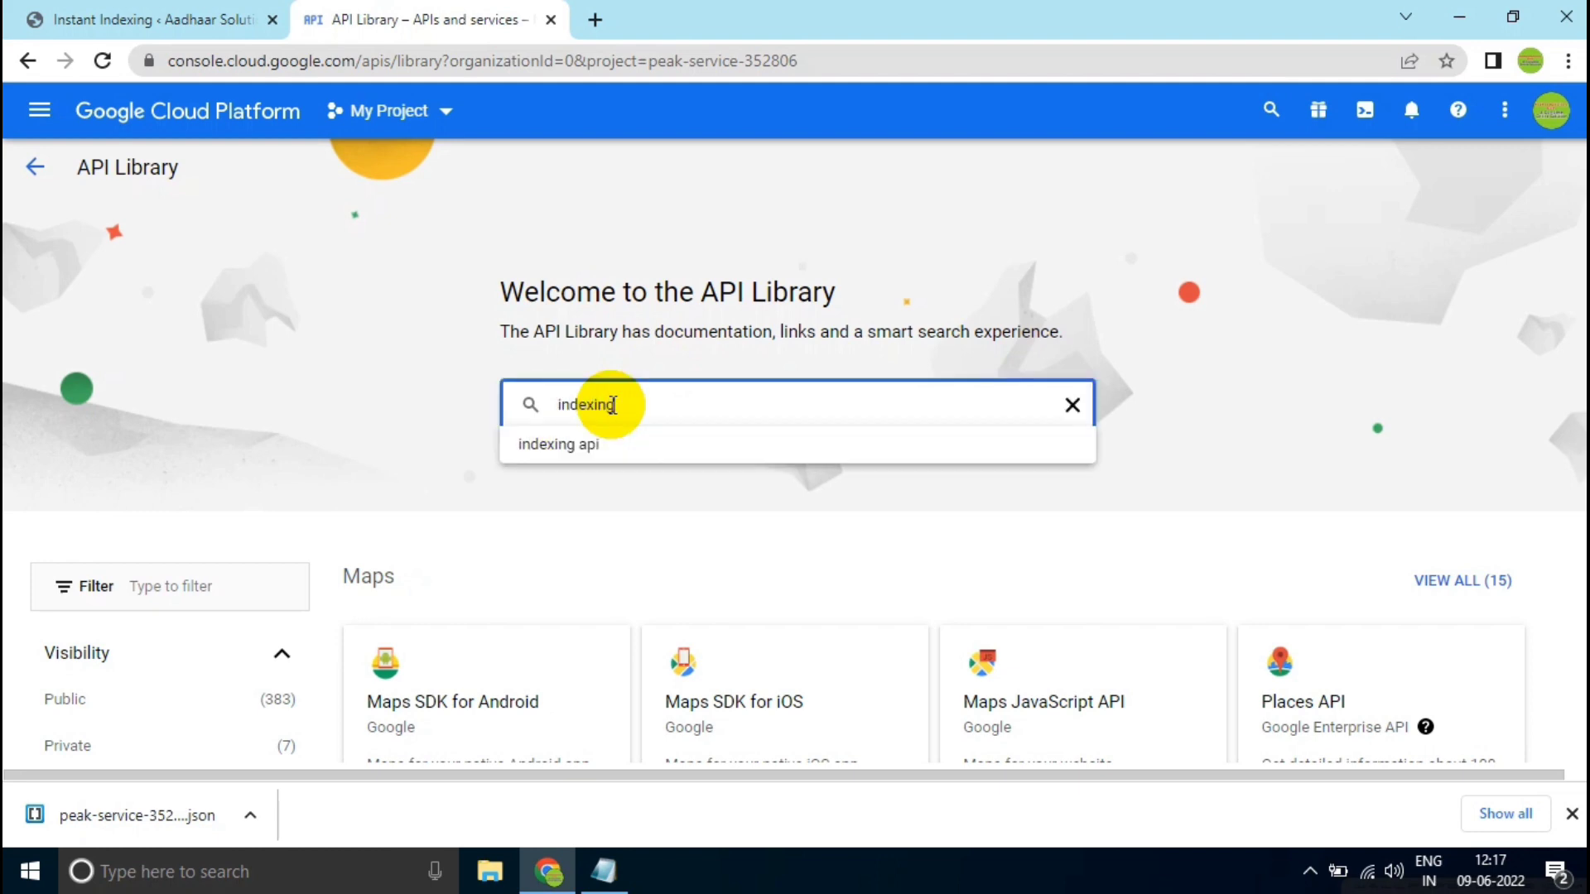
{"action": "left_click", "coordinate": [636, 442]}
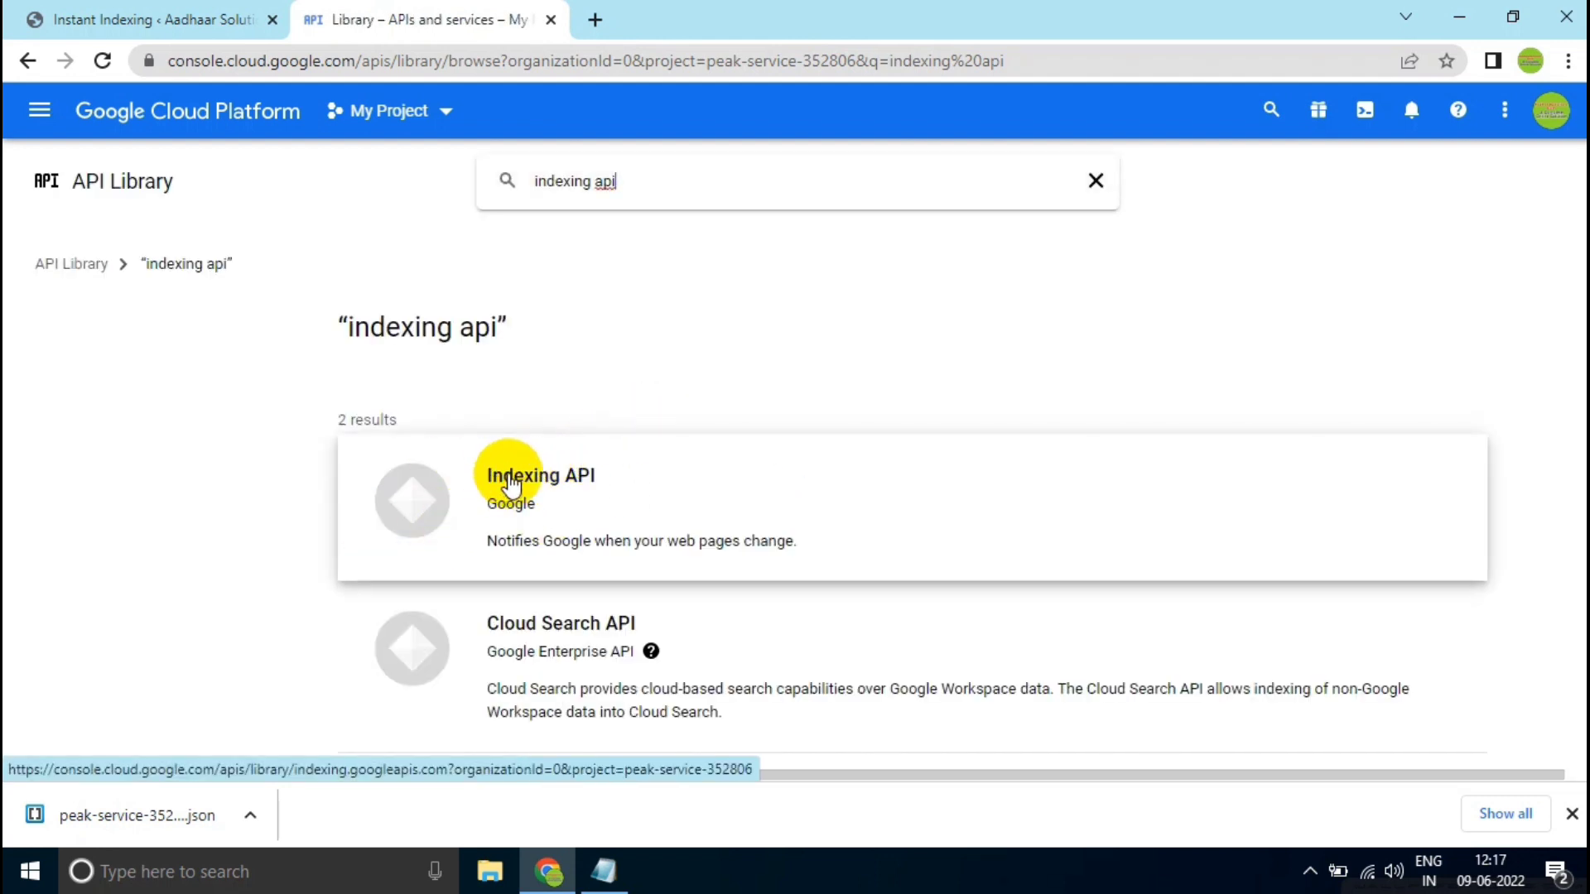
{"action": "left_click", "coordinate": [509, 474]}
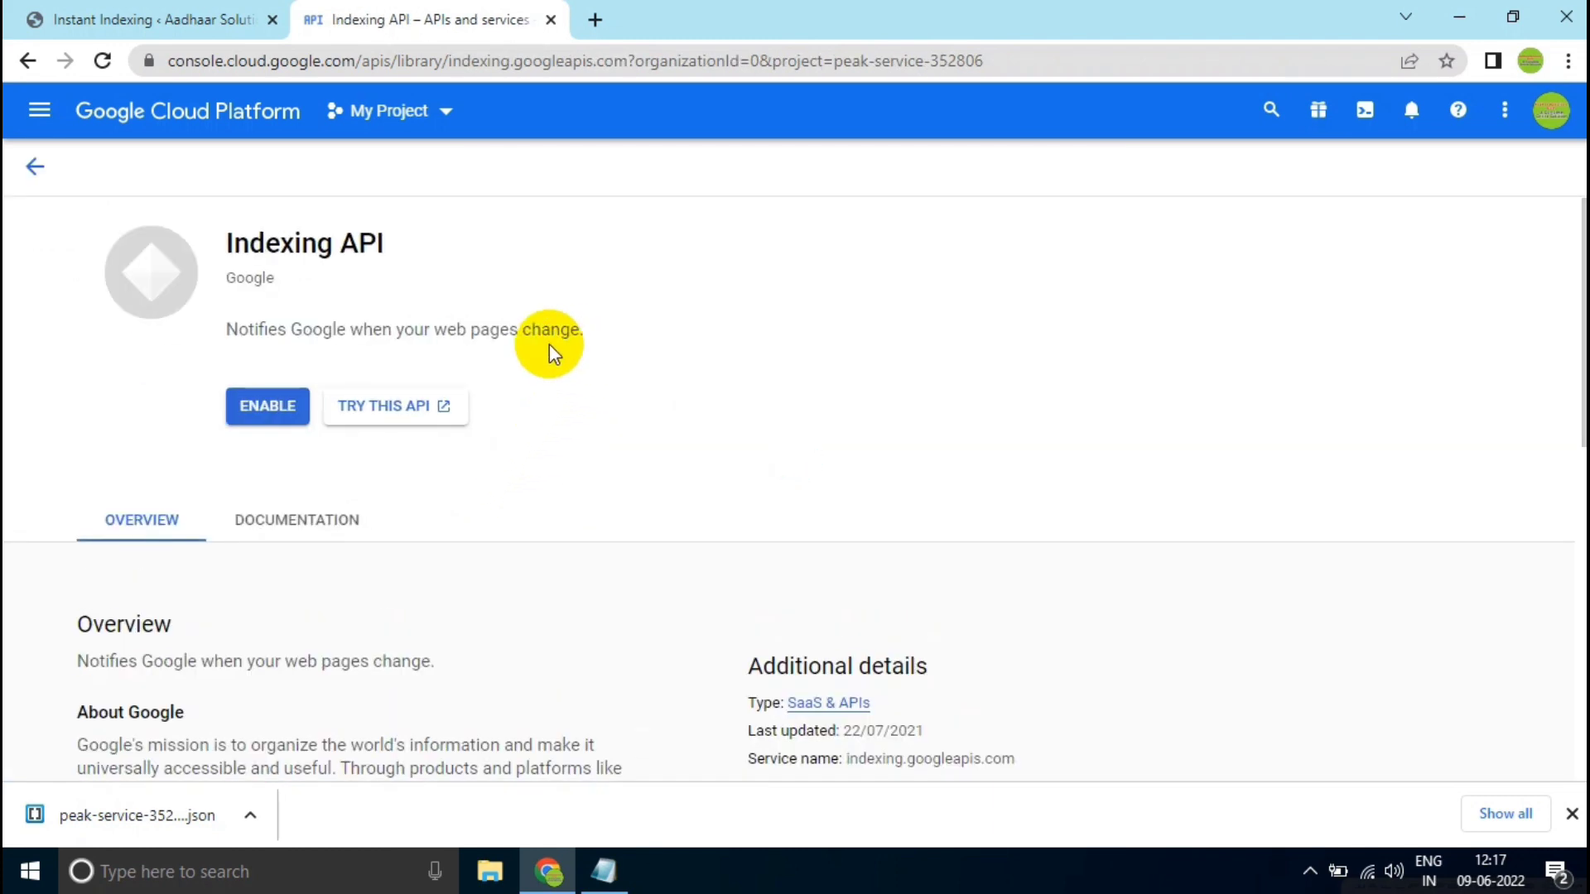
{"action": "left_click", "coordinate": [260, 404]}
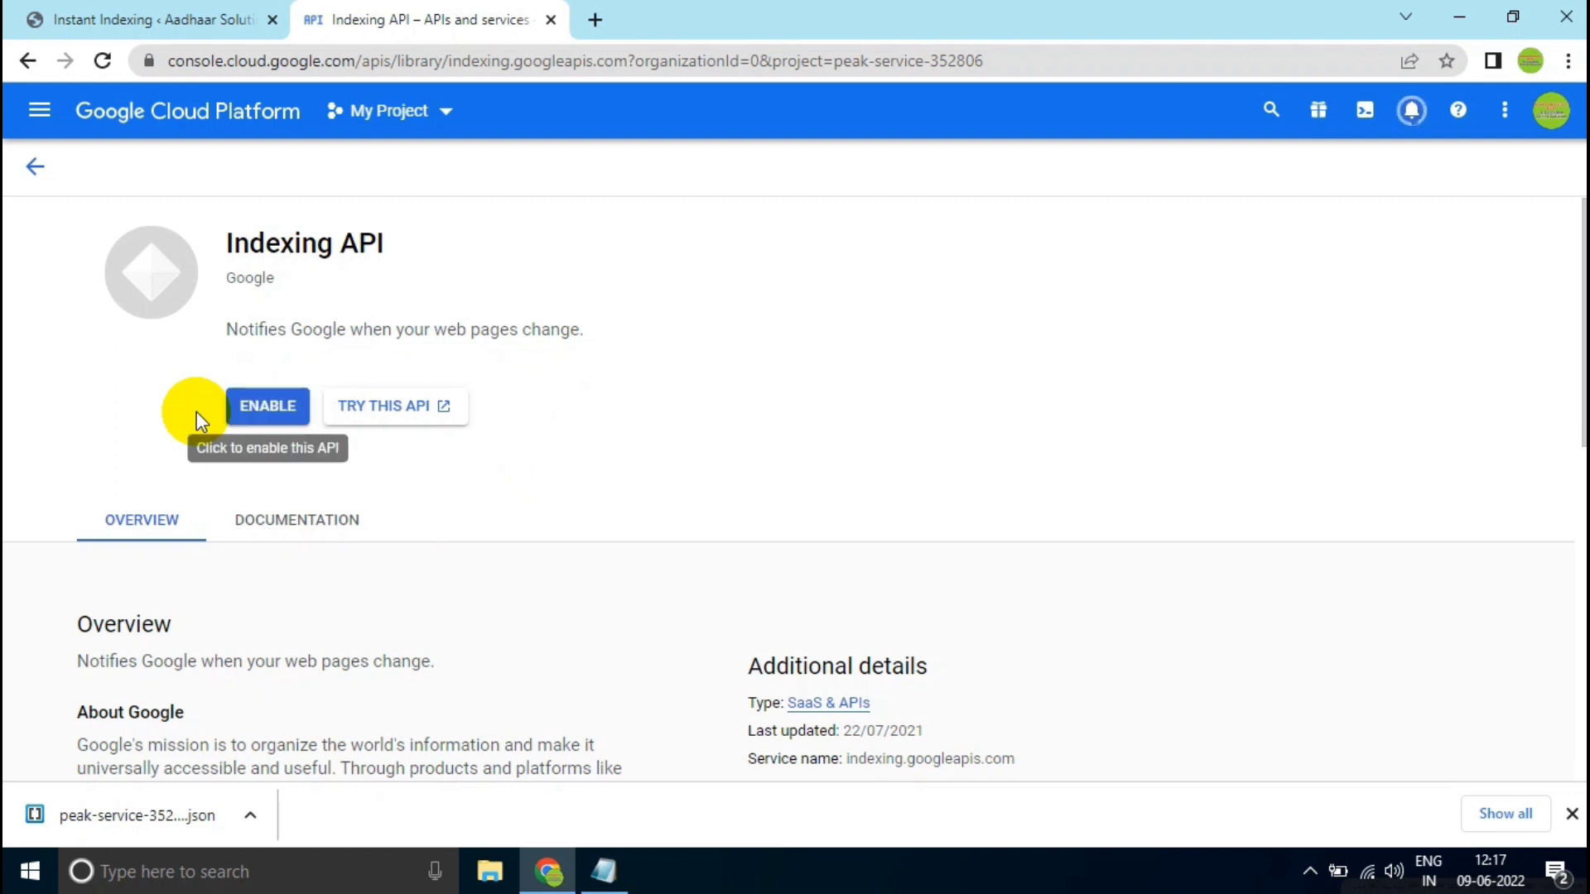
{"action": "left_click", "coordinate": [196, 412]}
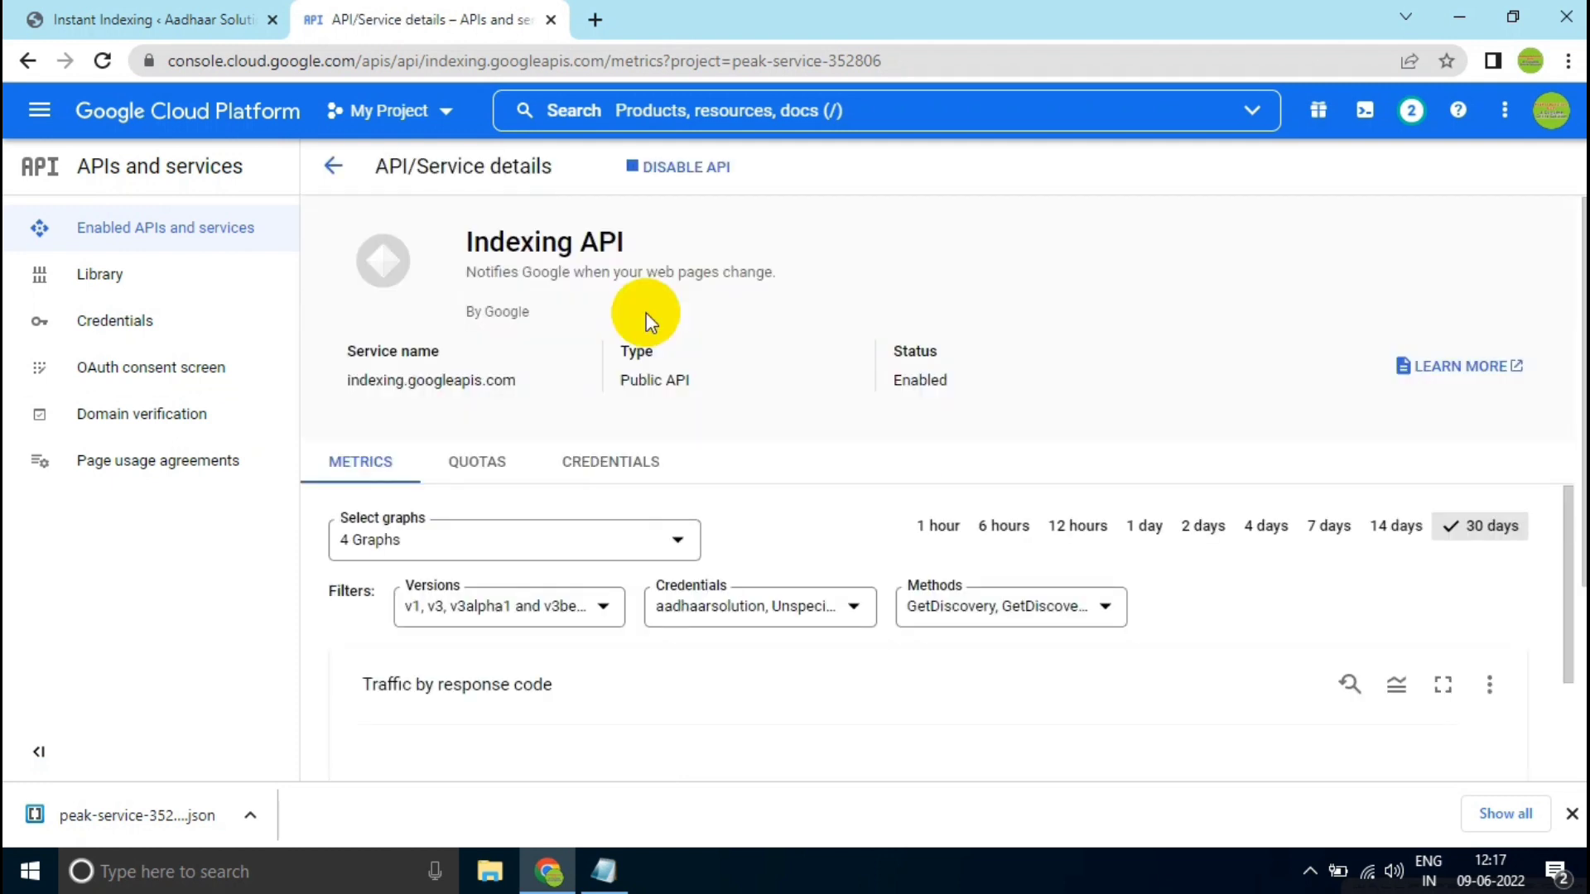
- Search for "google search console" in a new browser tab and enter Google Search Console from its start page
{"action": "left_click", "coordinate": [594, 20]}
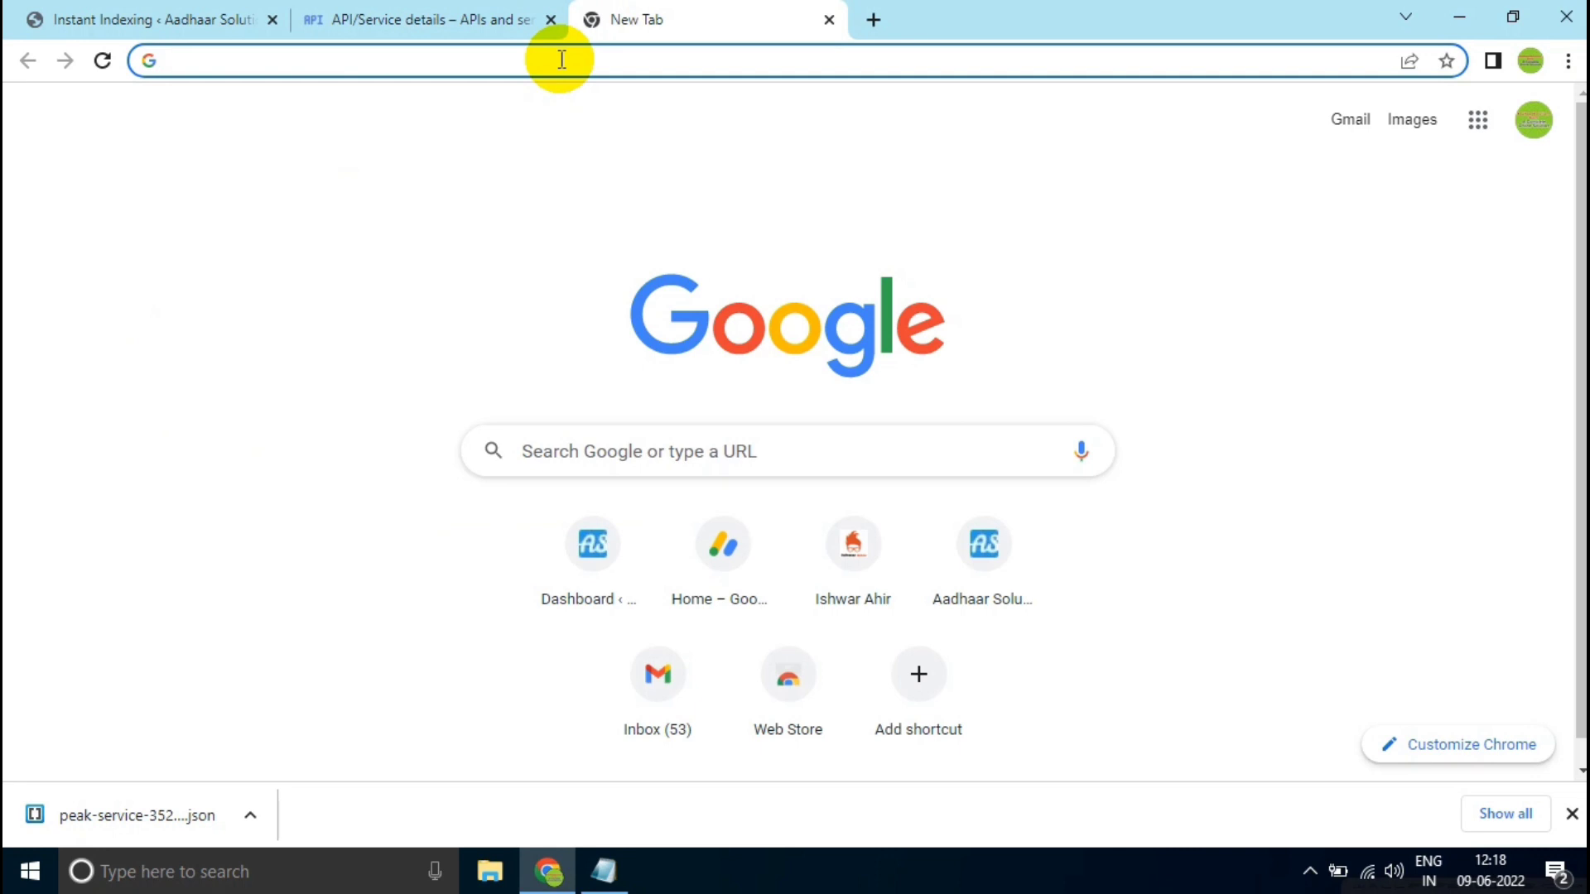
{"action": "type", "text": "g"}
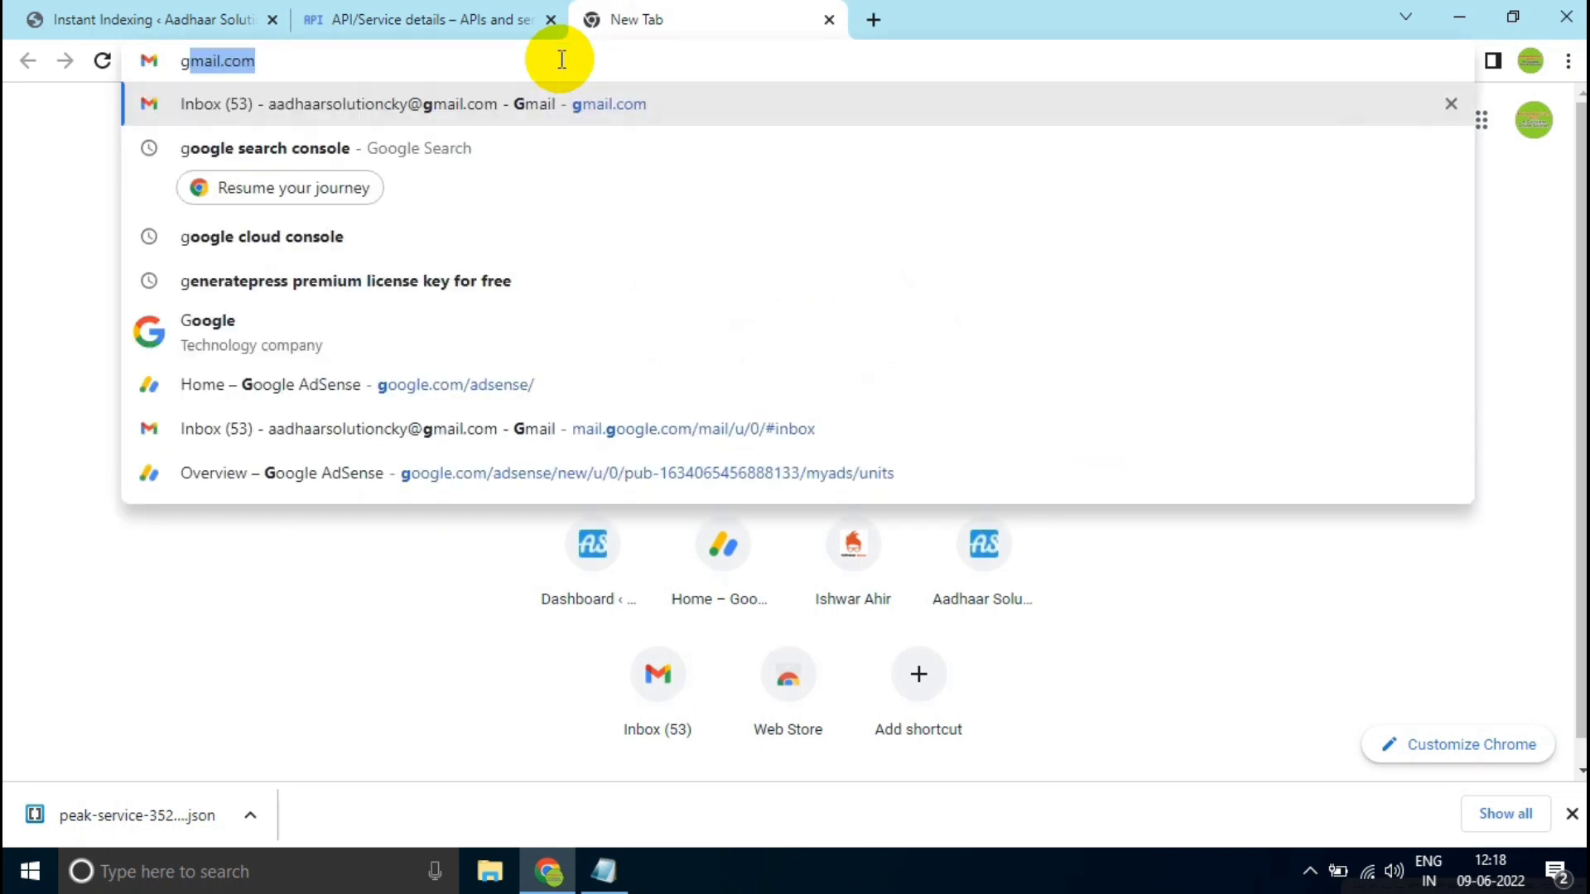
{"action": "left_click", "coordinate": [500, 148]}
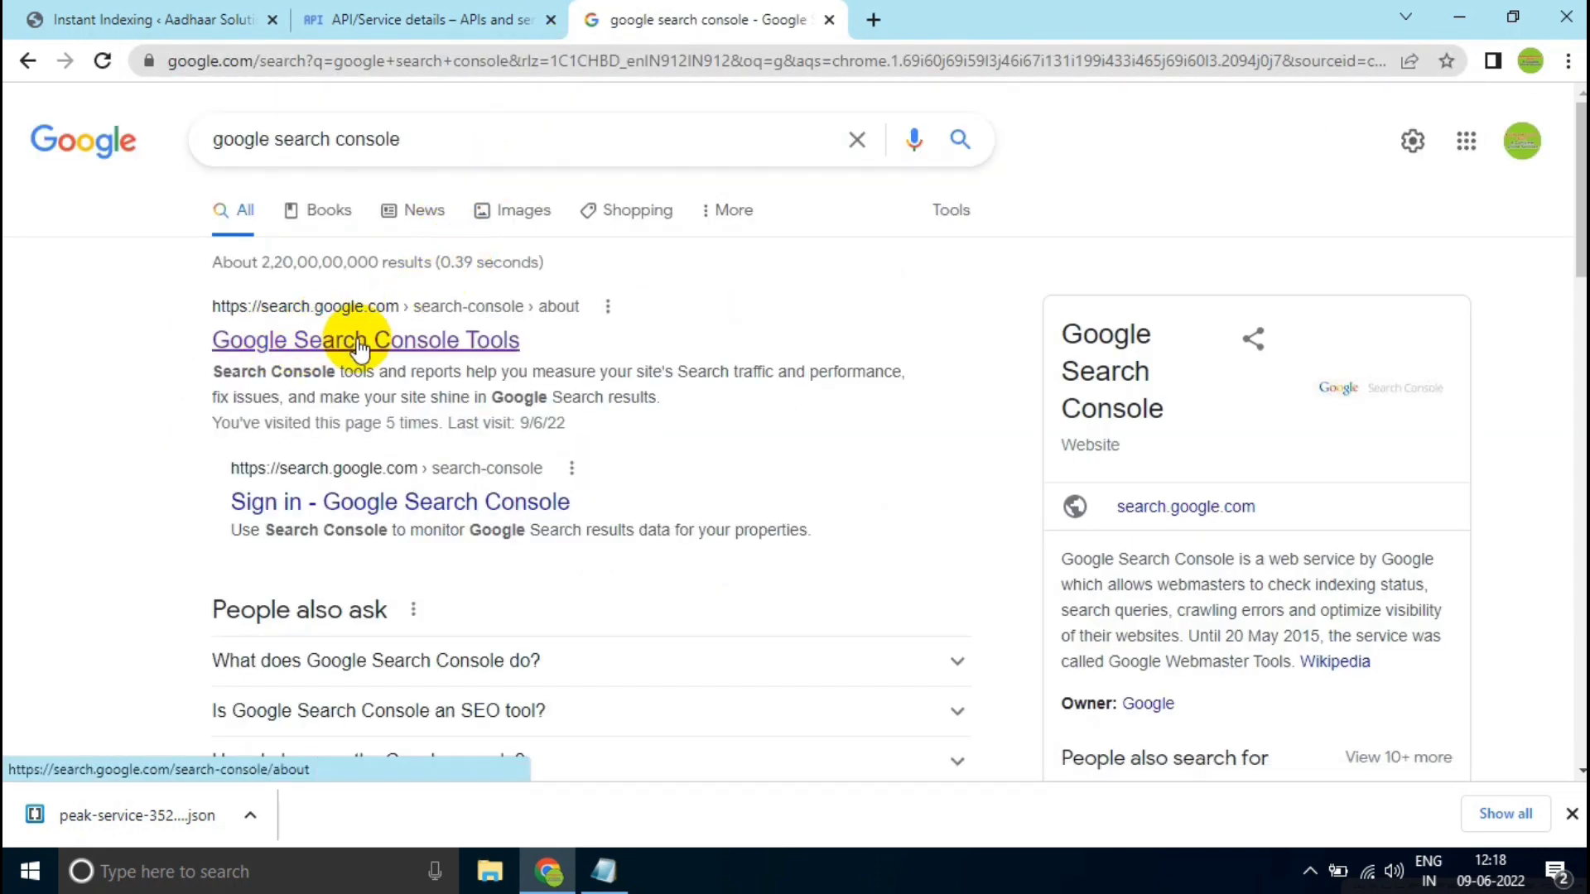
{"action": "left_click", "coordinate": [356, 350]}
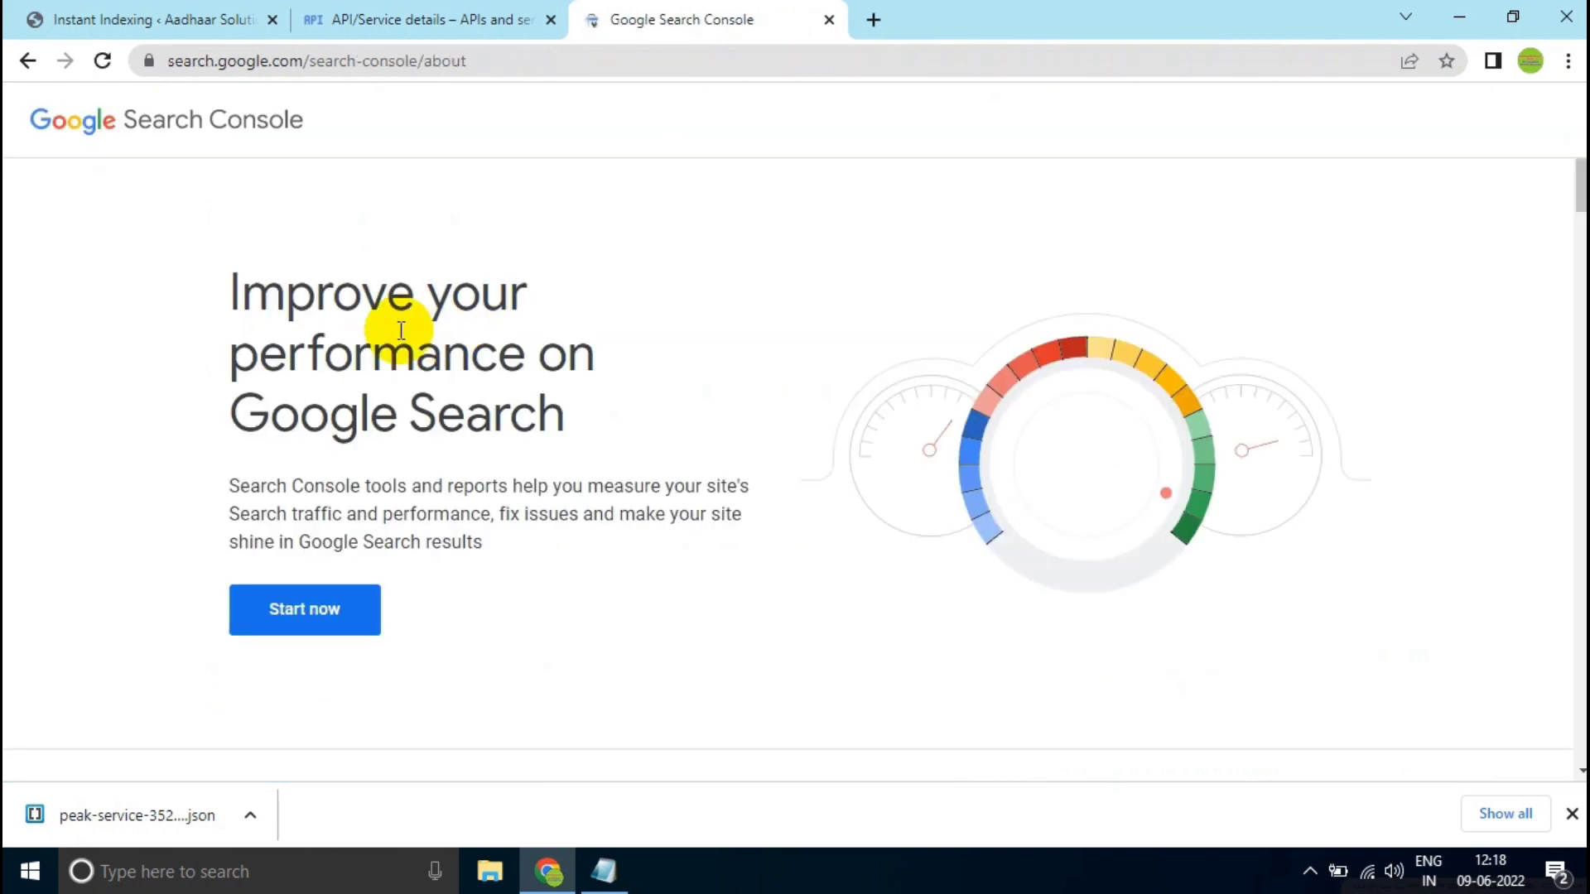
{"action": "scroll", "coordinate": [157, 470], "scroll_direction": "down", "scroll_amount": 1}
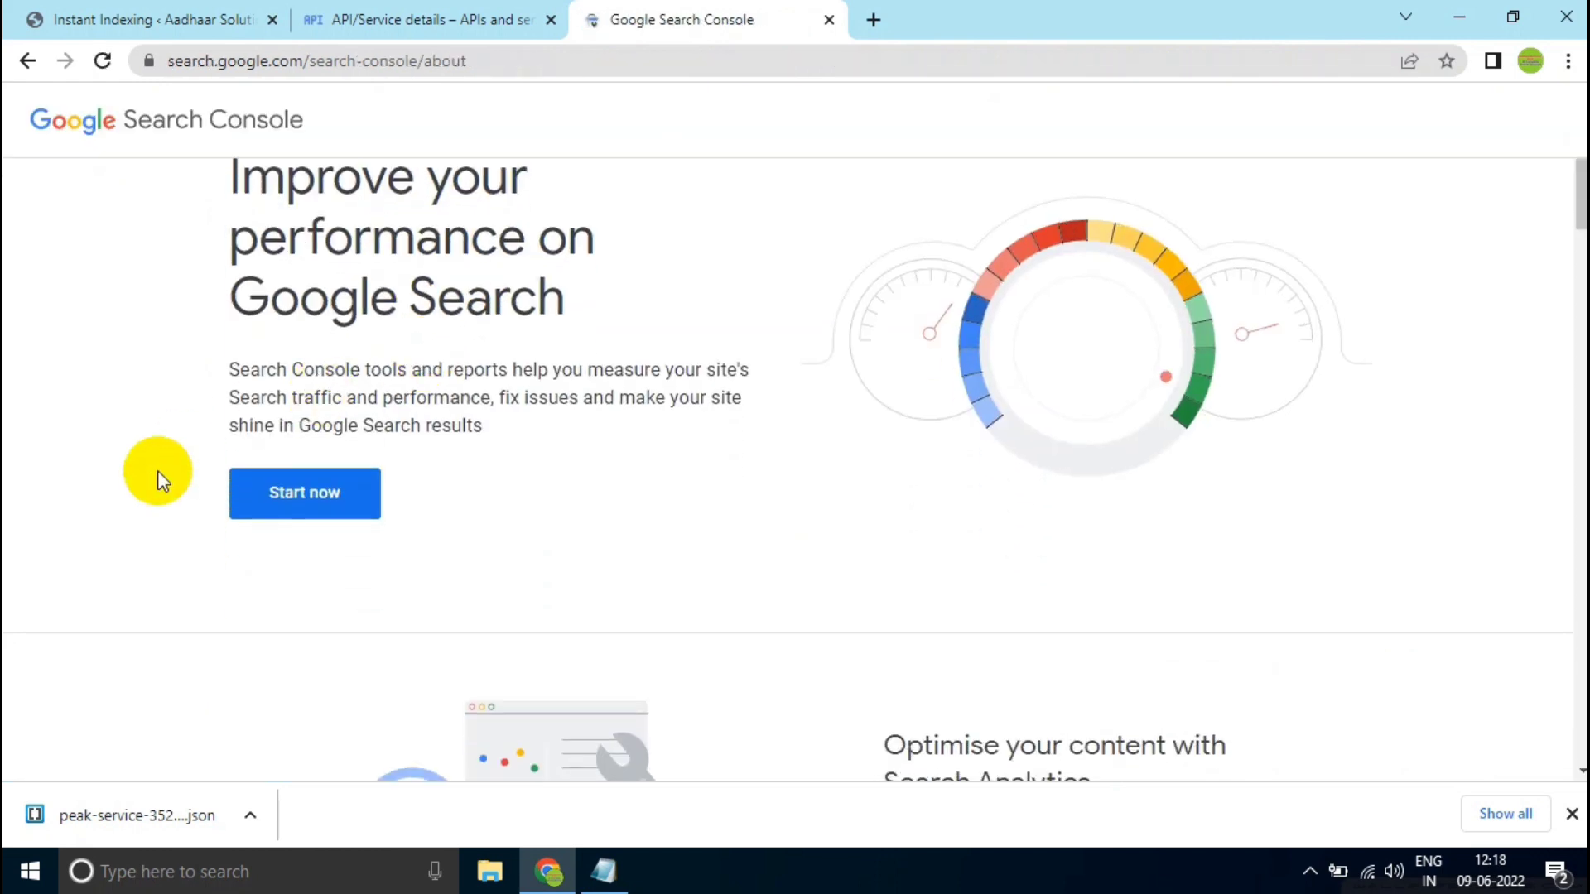
{"action": "left_click", "coordinate": [280, 494]}
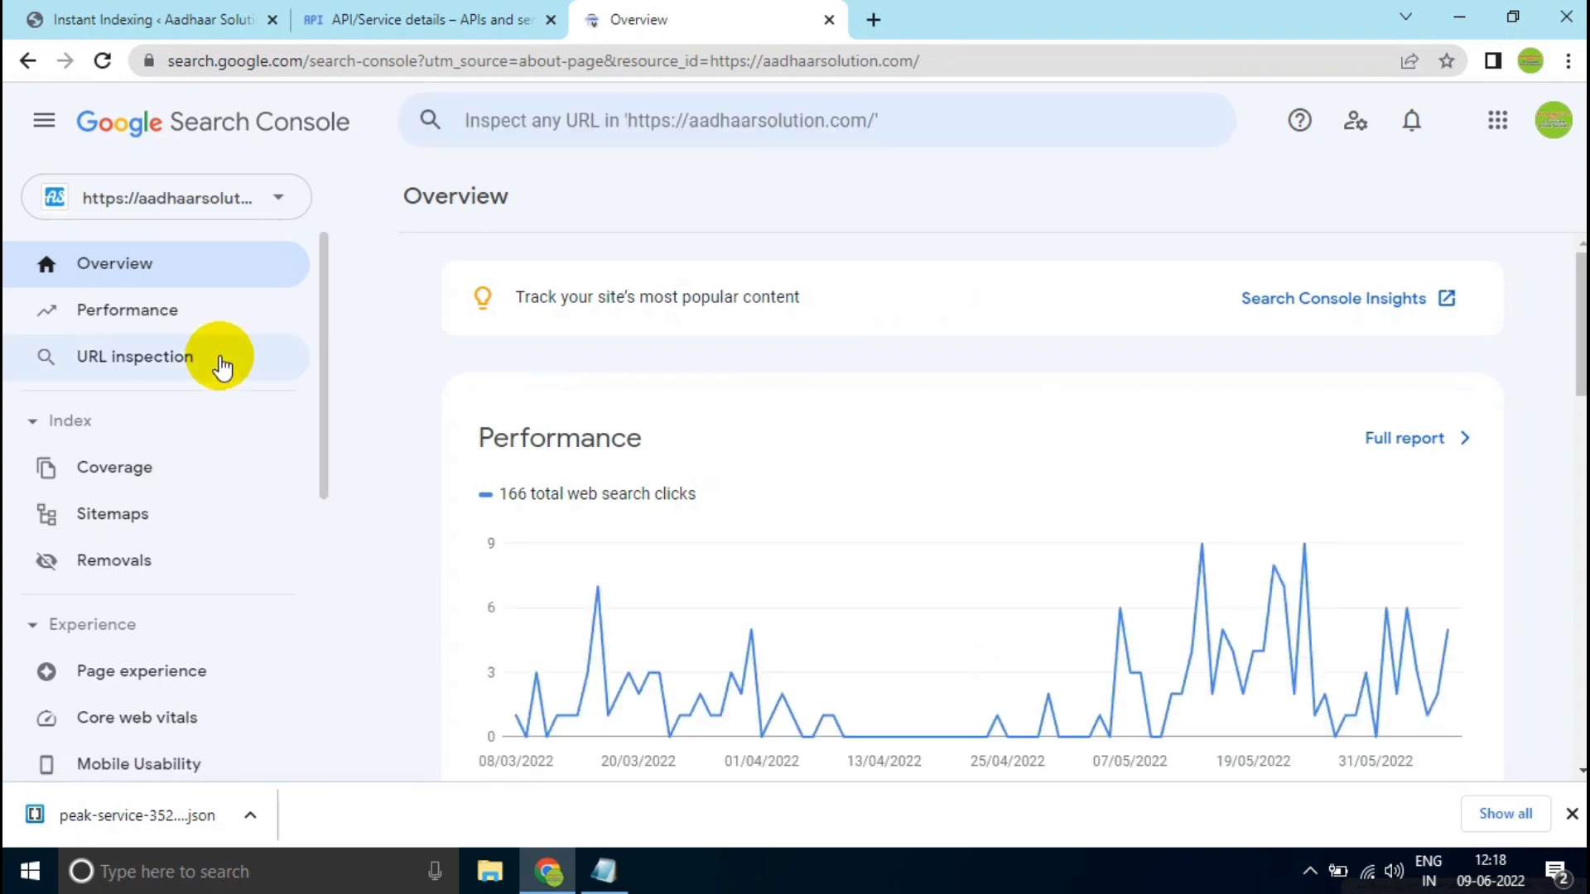
- Go to the aadhaarsolution.com property's Users and permissions settings and open the form for adding a user
{"action": "scroll", "coordinate": [222, 365], "scroll_direction": "down", "scroll_amount": 7}
{"action": "left_click", "coordinate": [113, 583]}
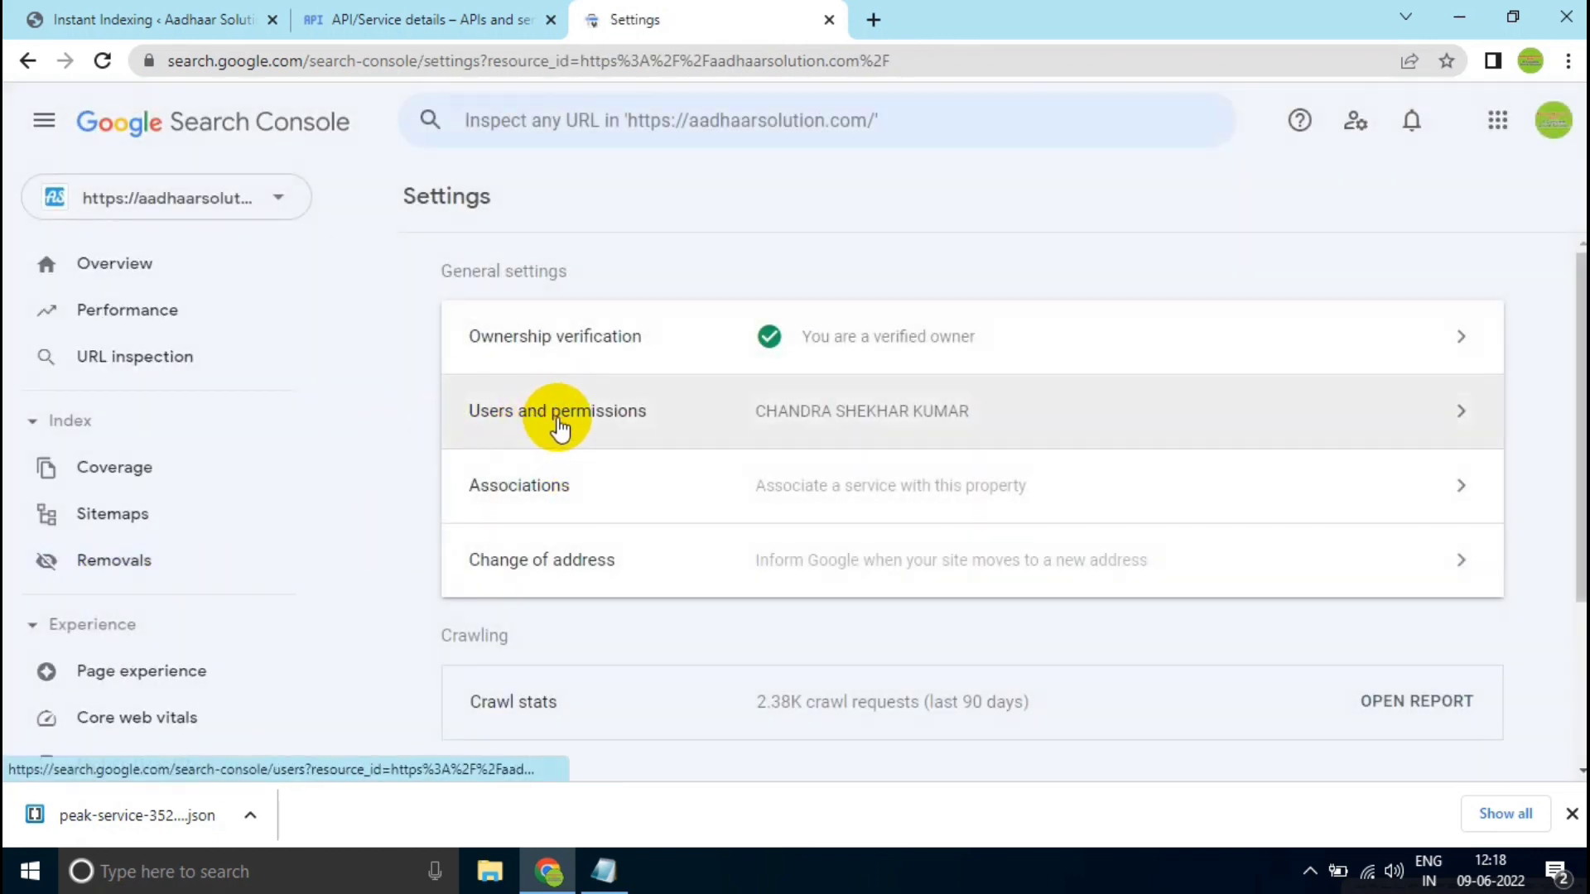
{"action": "left_click", "coordinate": [589, 418]}
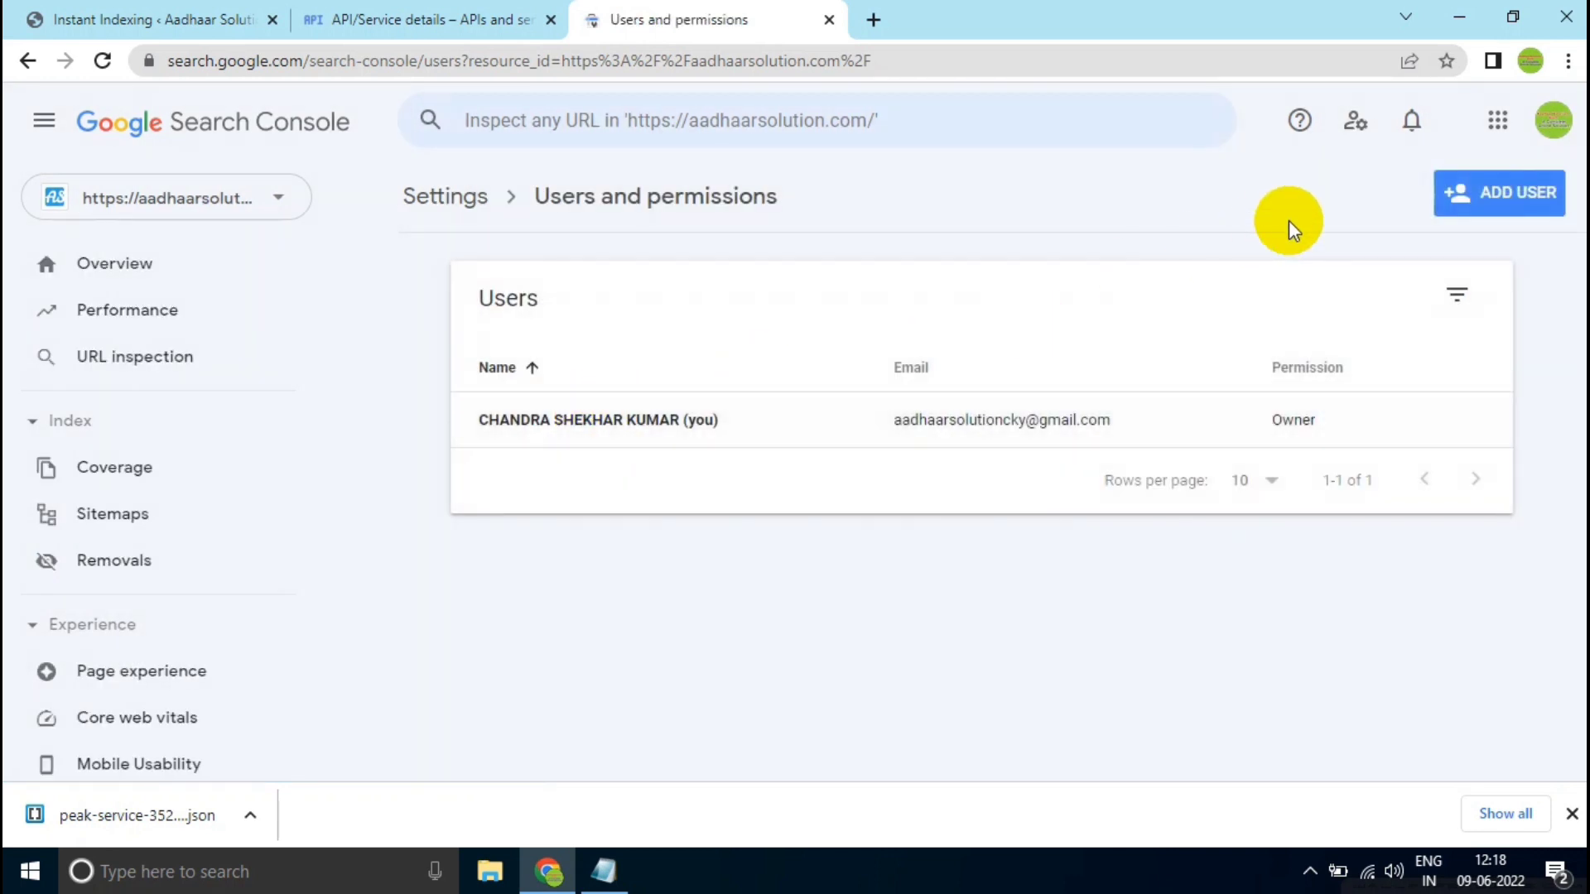
{"action": "left_click", "coordinate": [1471, 212]}
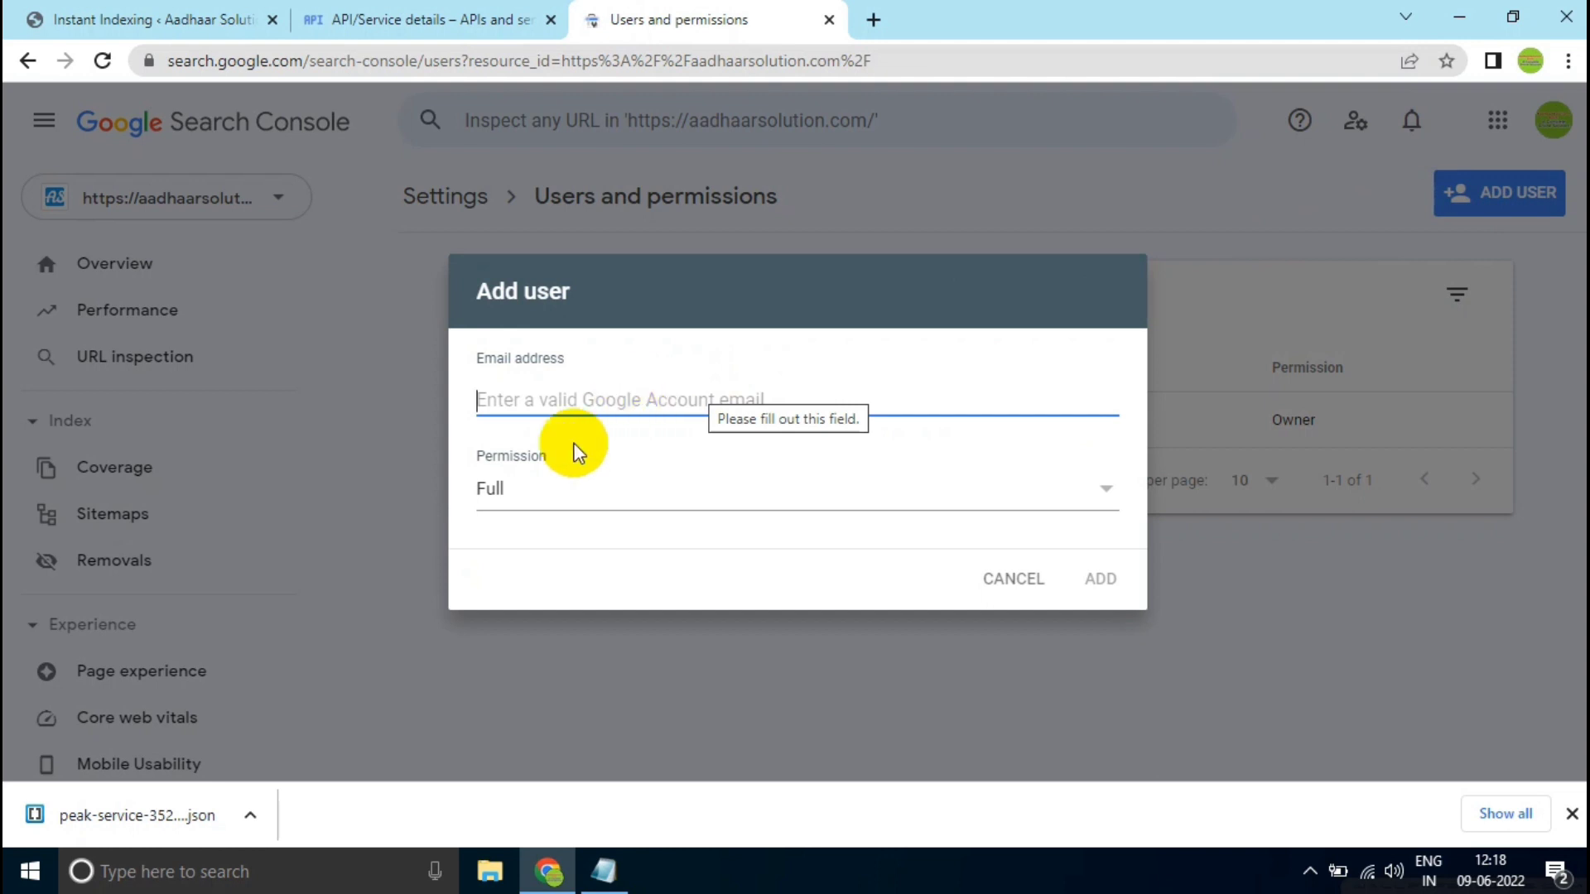
- Switch to Notepad, copy the saved service account email address, and return to the Add user form in Chrome
{"action": "left_click", "coordinate": [606, 868]}
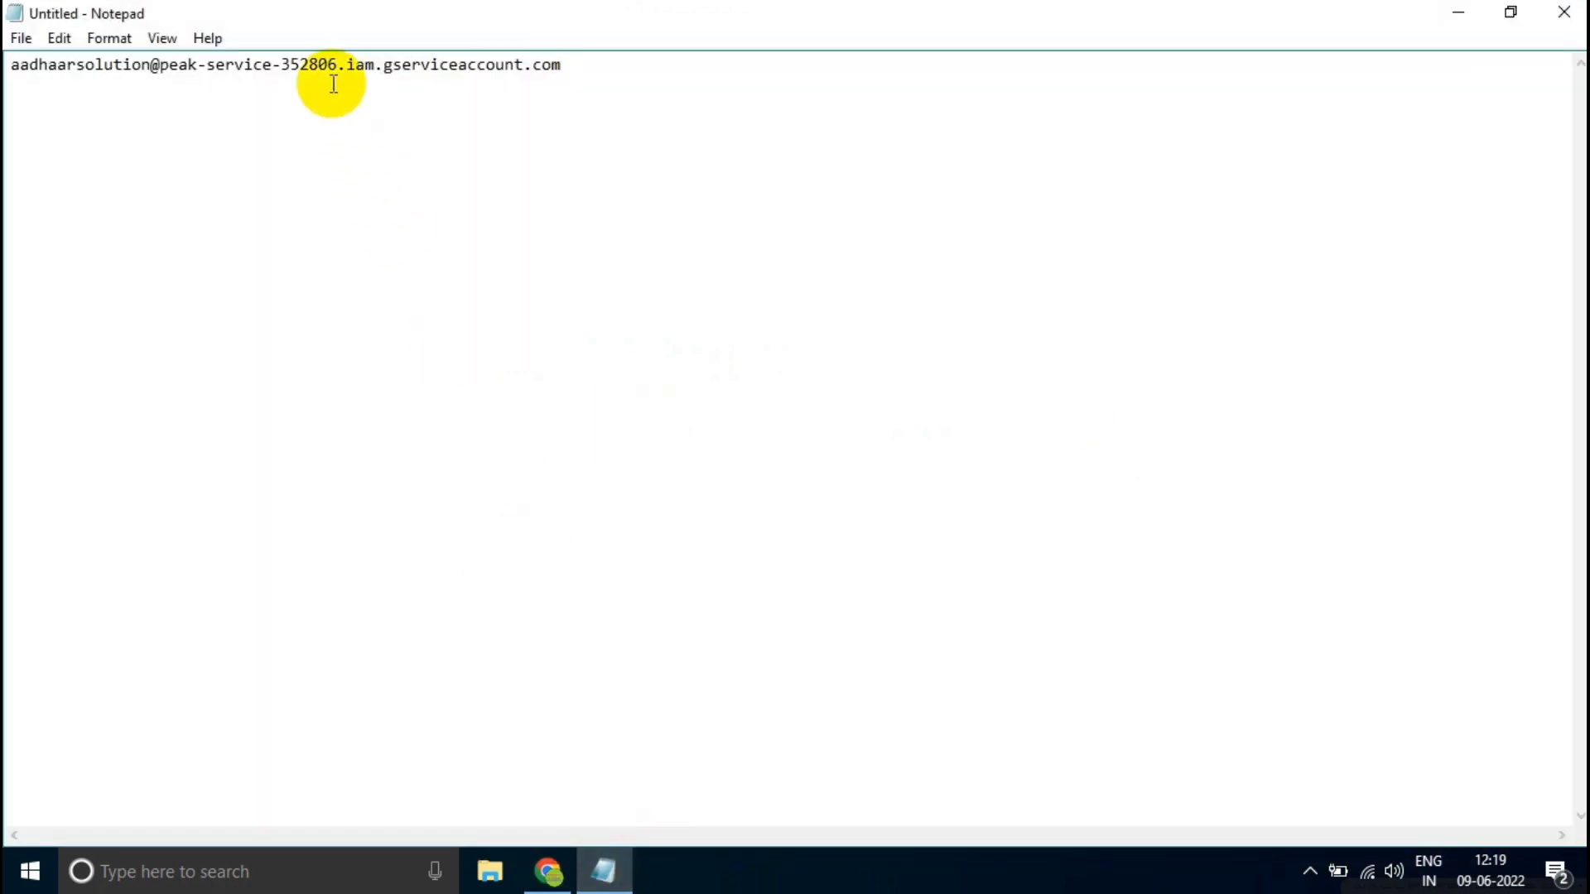
{"action": "double_click", "coordinate": [323, 64]}
{"action": "left_click", "coordinate": [323, 64]}
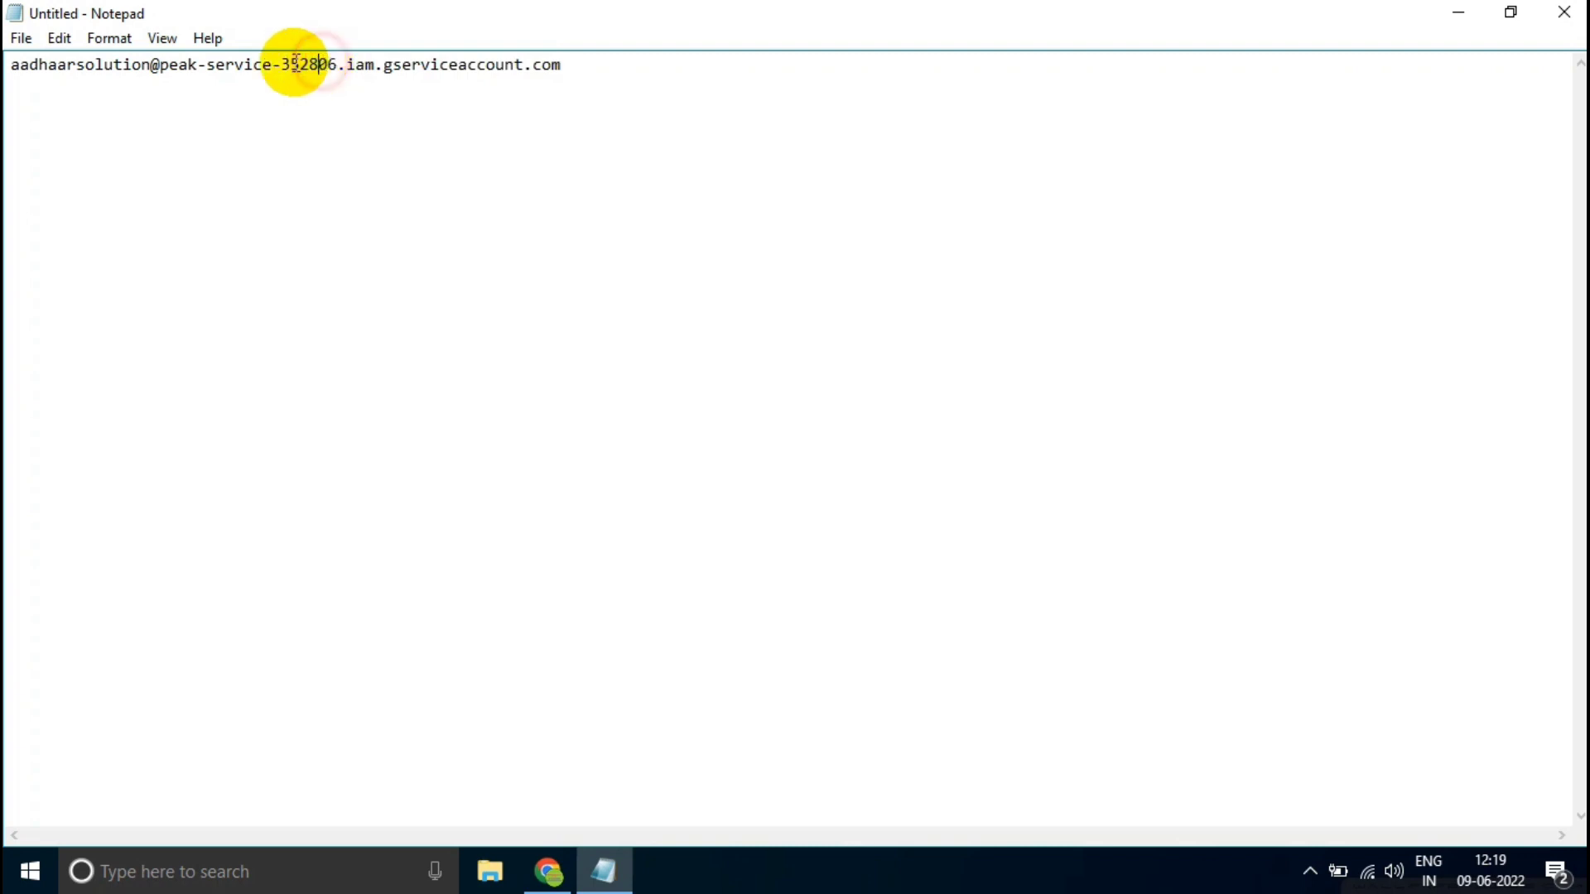
{"action": "left_click_drag", "start_coordinate": [13, 64], "coordinate": [561, 64]}
{"action": "right_click", "coordinate": [549, 64]}
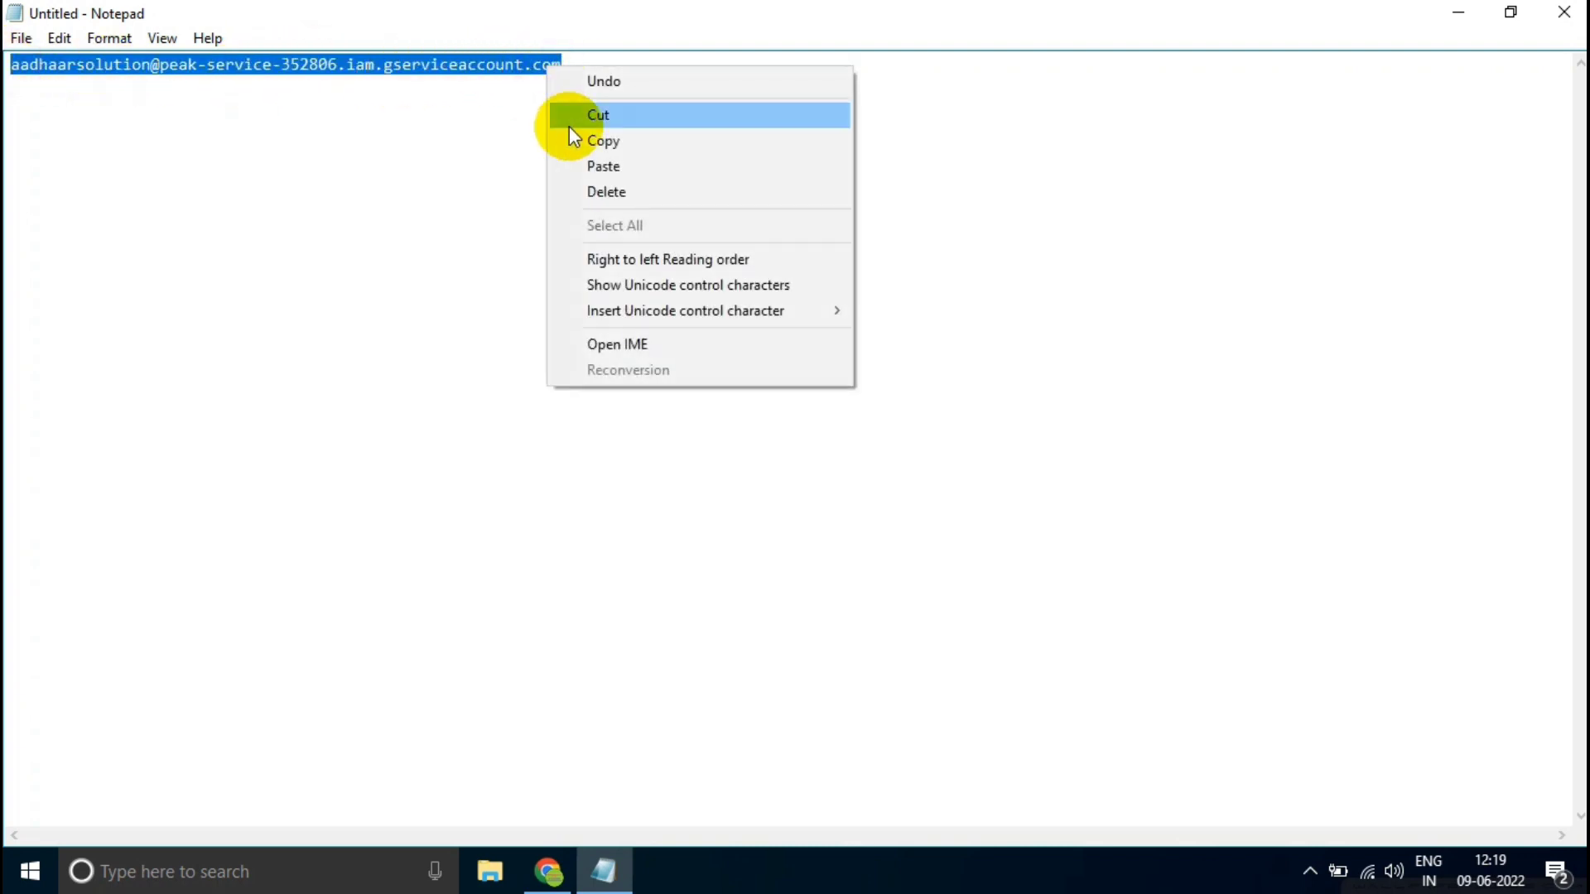
{"action": "left_click", "coordinate": [571, 137]}
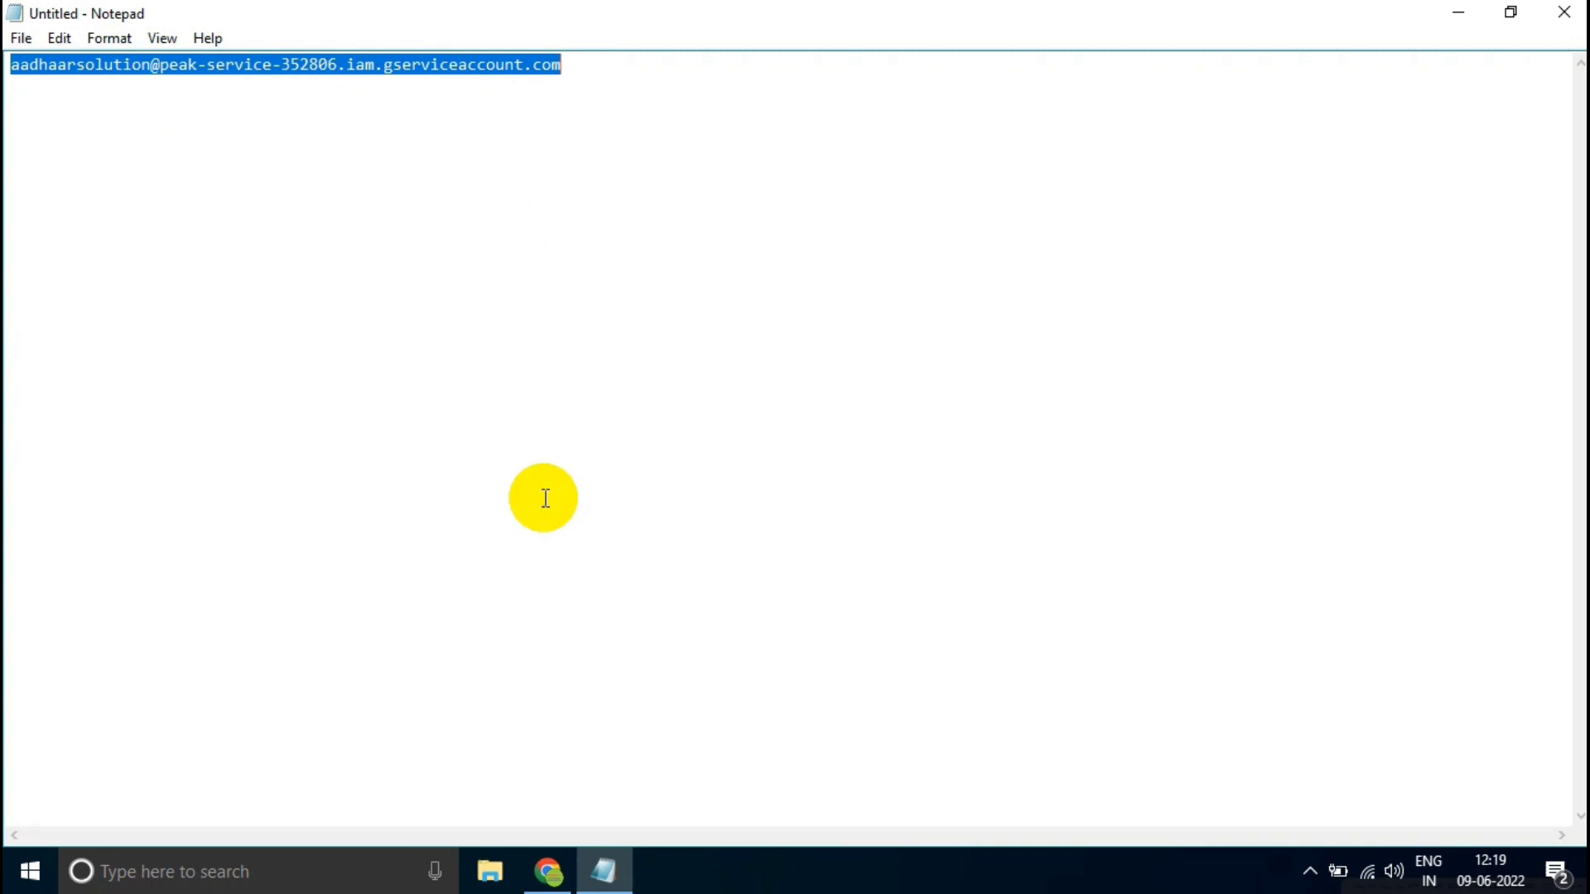
{"action": "left_click", "coordinate": [530, 870]}
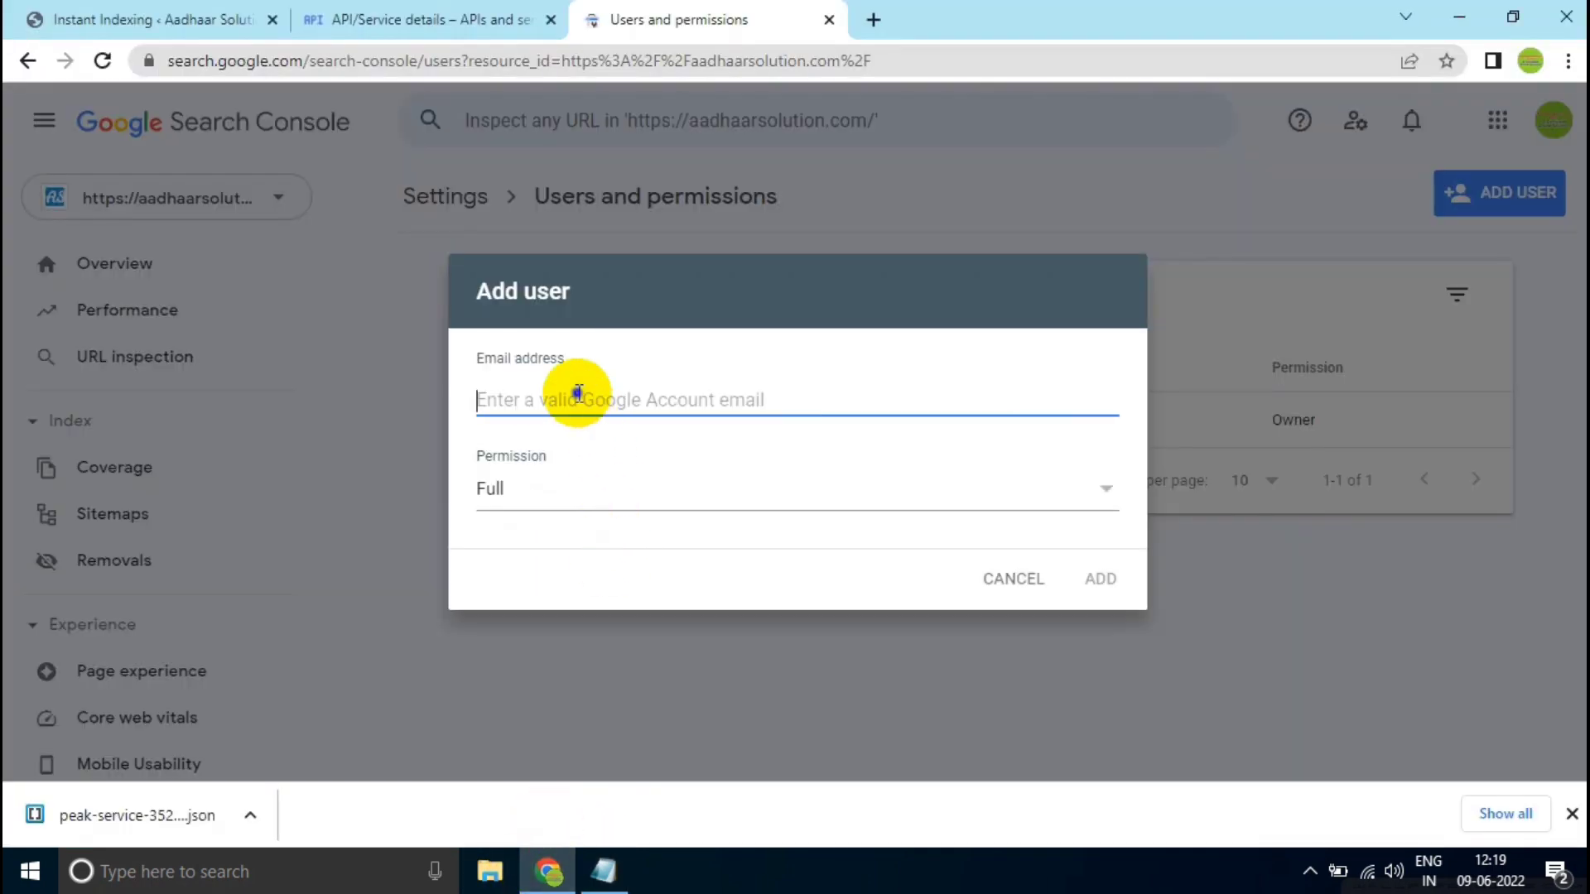
- Add the service account as a Search Console user with its copied email address and the Owner permission
{"action": "right_click", "coordinate": [586, 418]}
{"action": "left_click", "coordinate": [623, 537]}
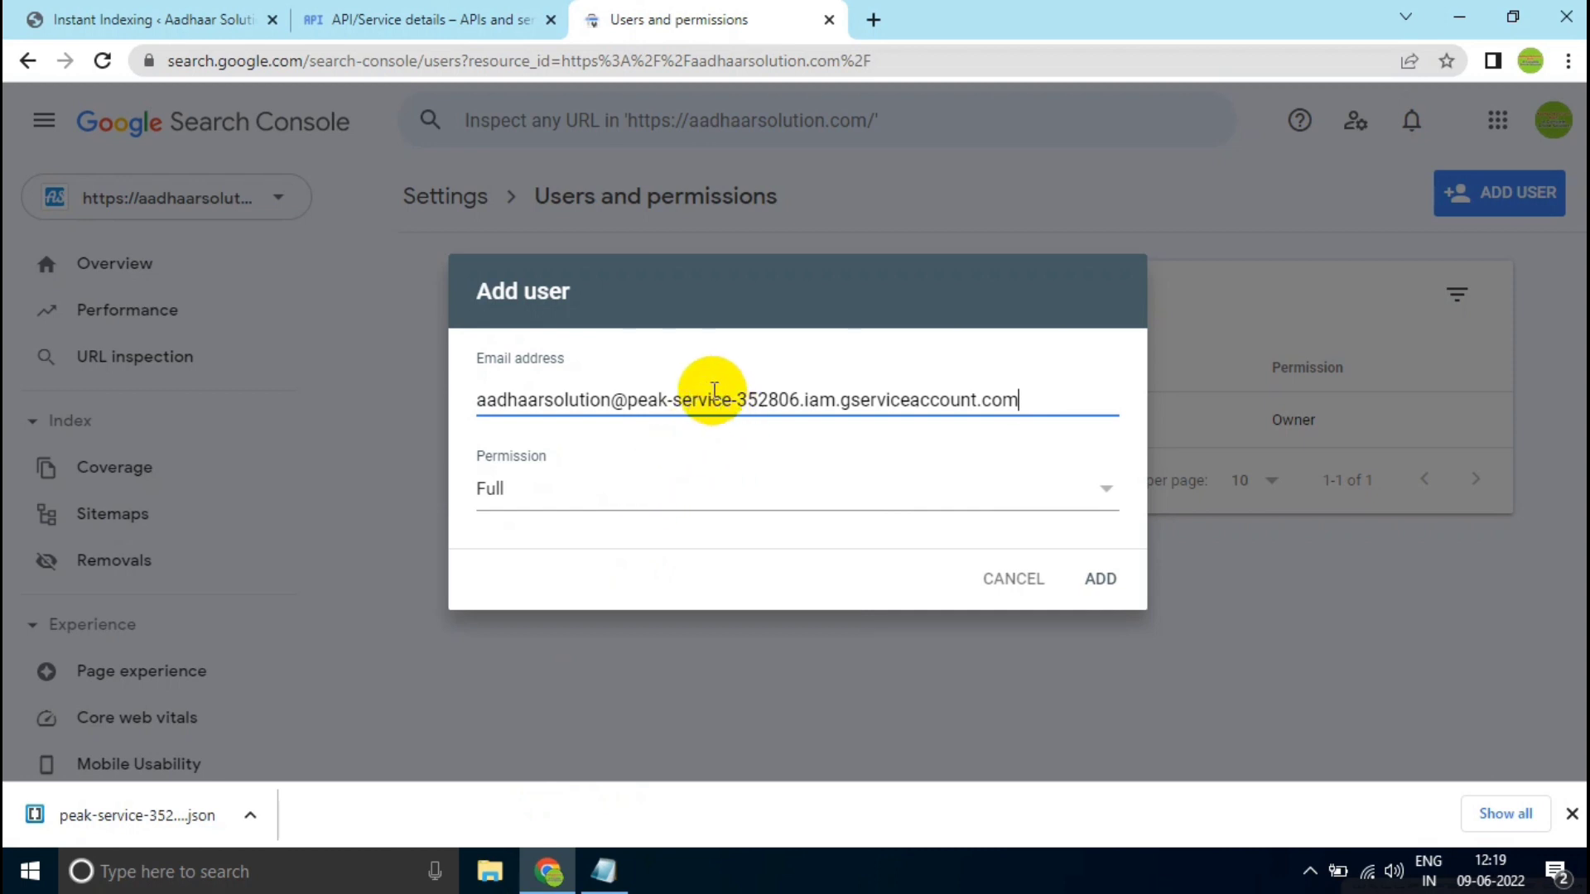
{"action": "left_click", "coordinate": [534, 495]}
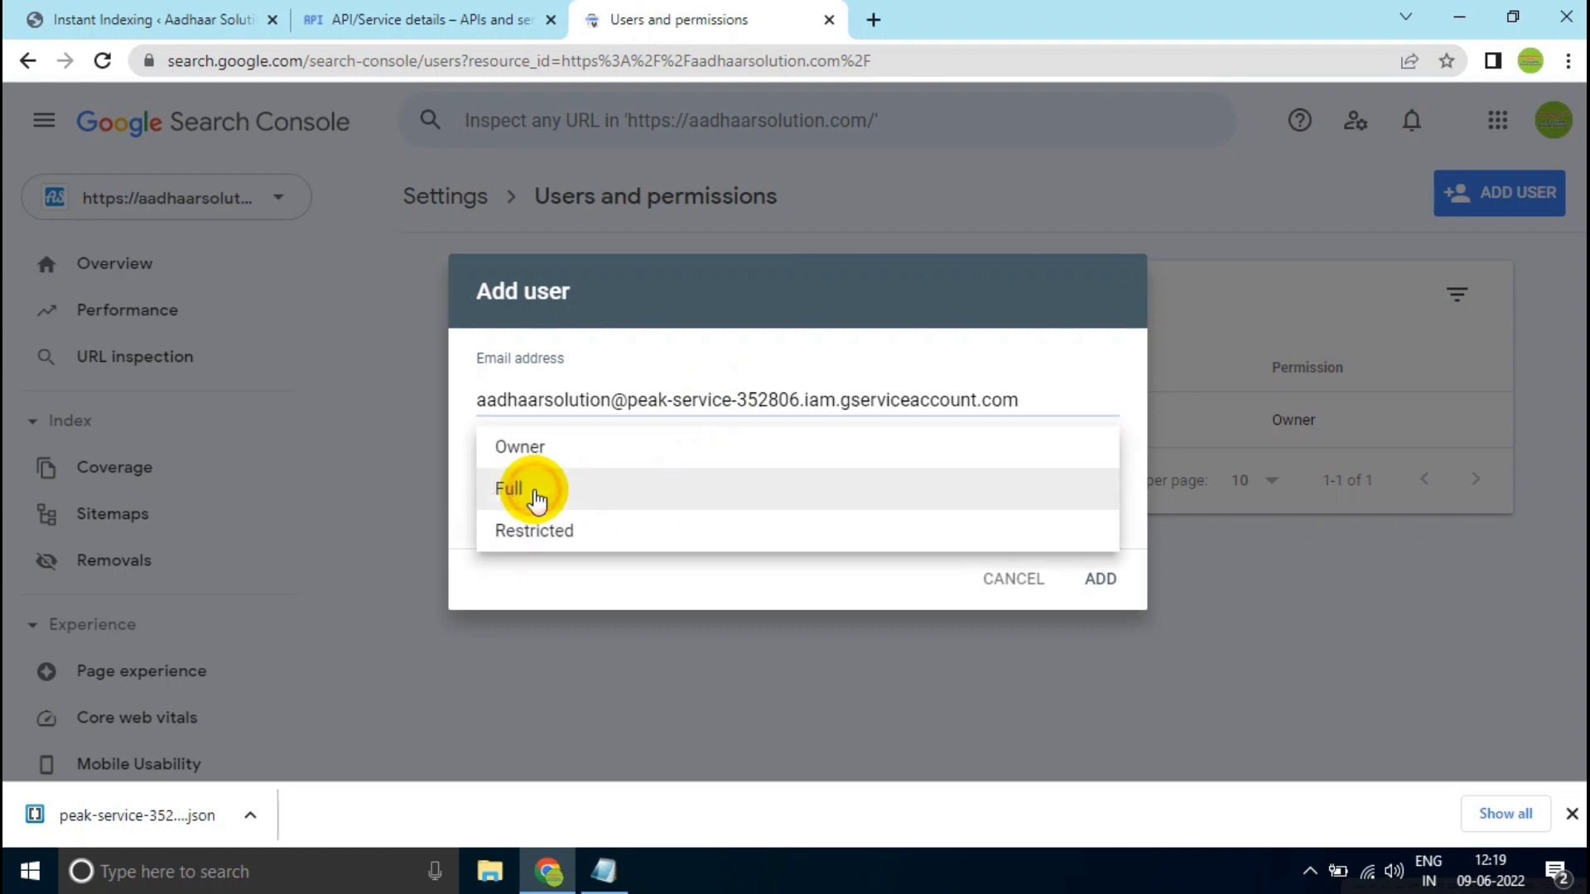
{"action": "left_click", "coordinate": [575, 448]}
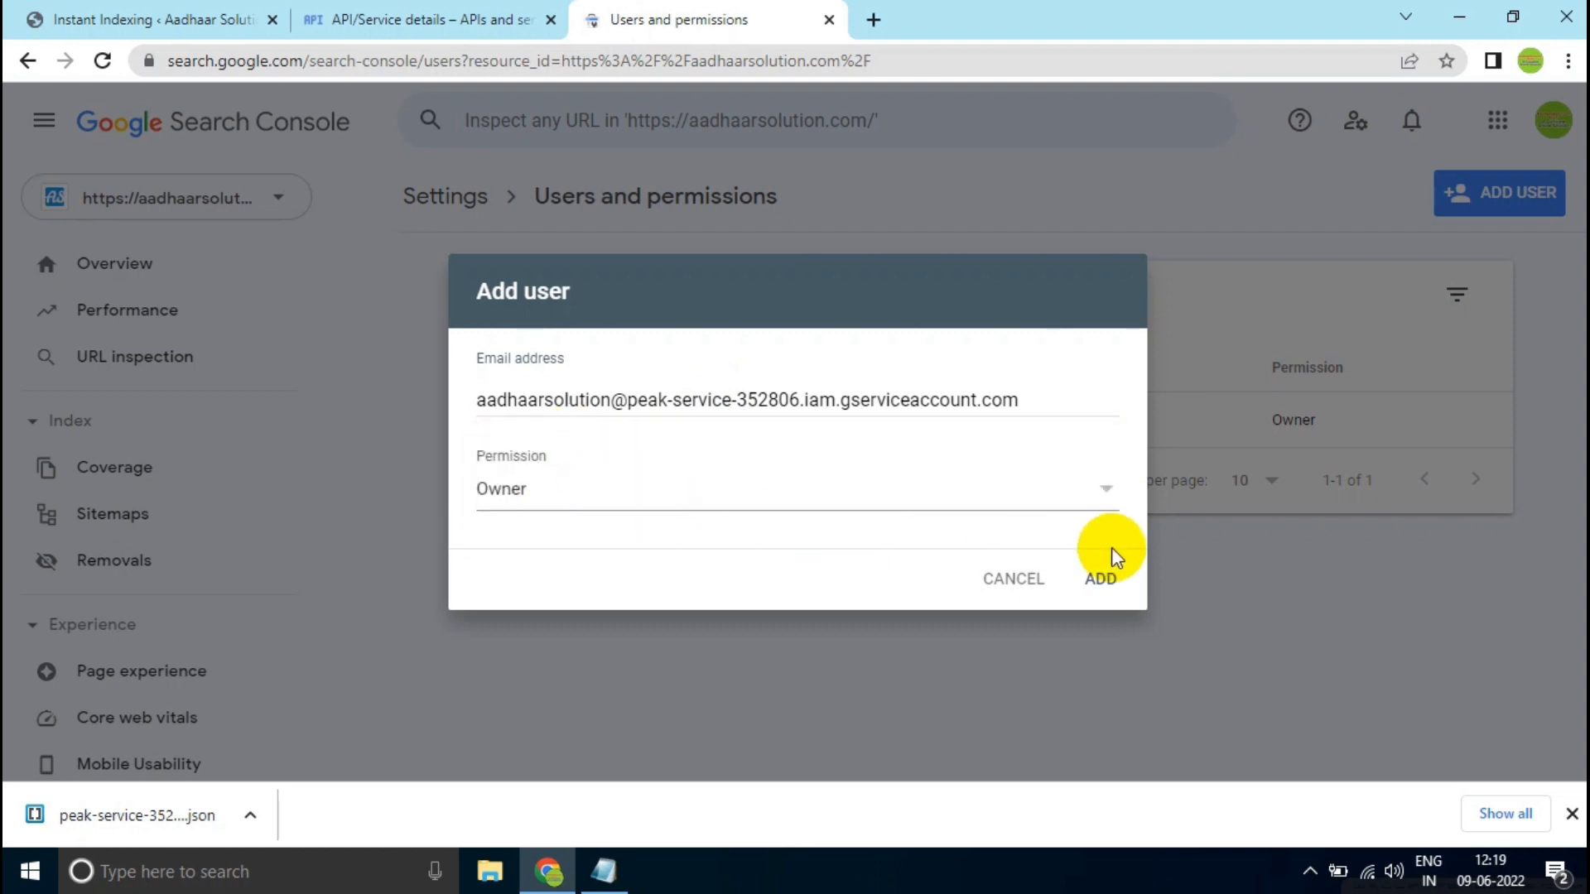
{"action": "left_click", "coordinate": [1095, 577]}
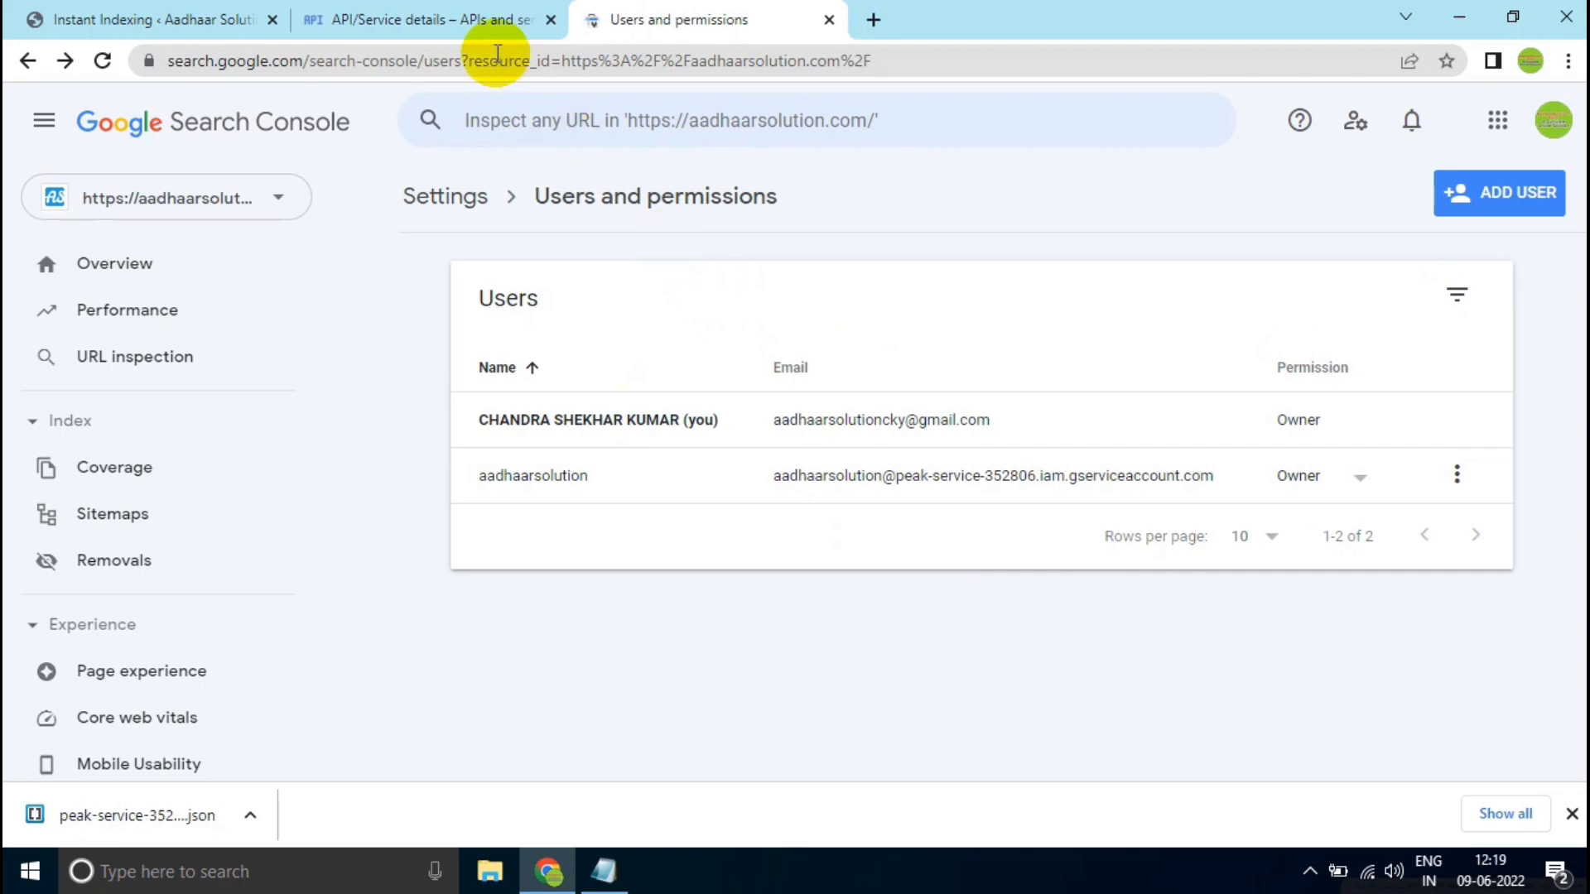
- Return to the WordPress Google Instant Indexing API Settings and enable submitting Posts and Pages to Google
{"action": "left_click", "coordinate": [472, 19]}
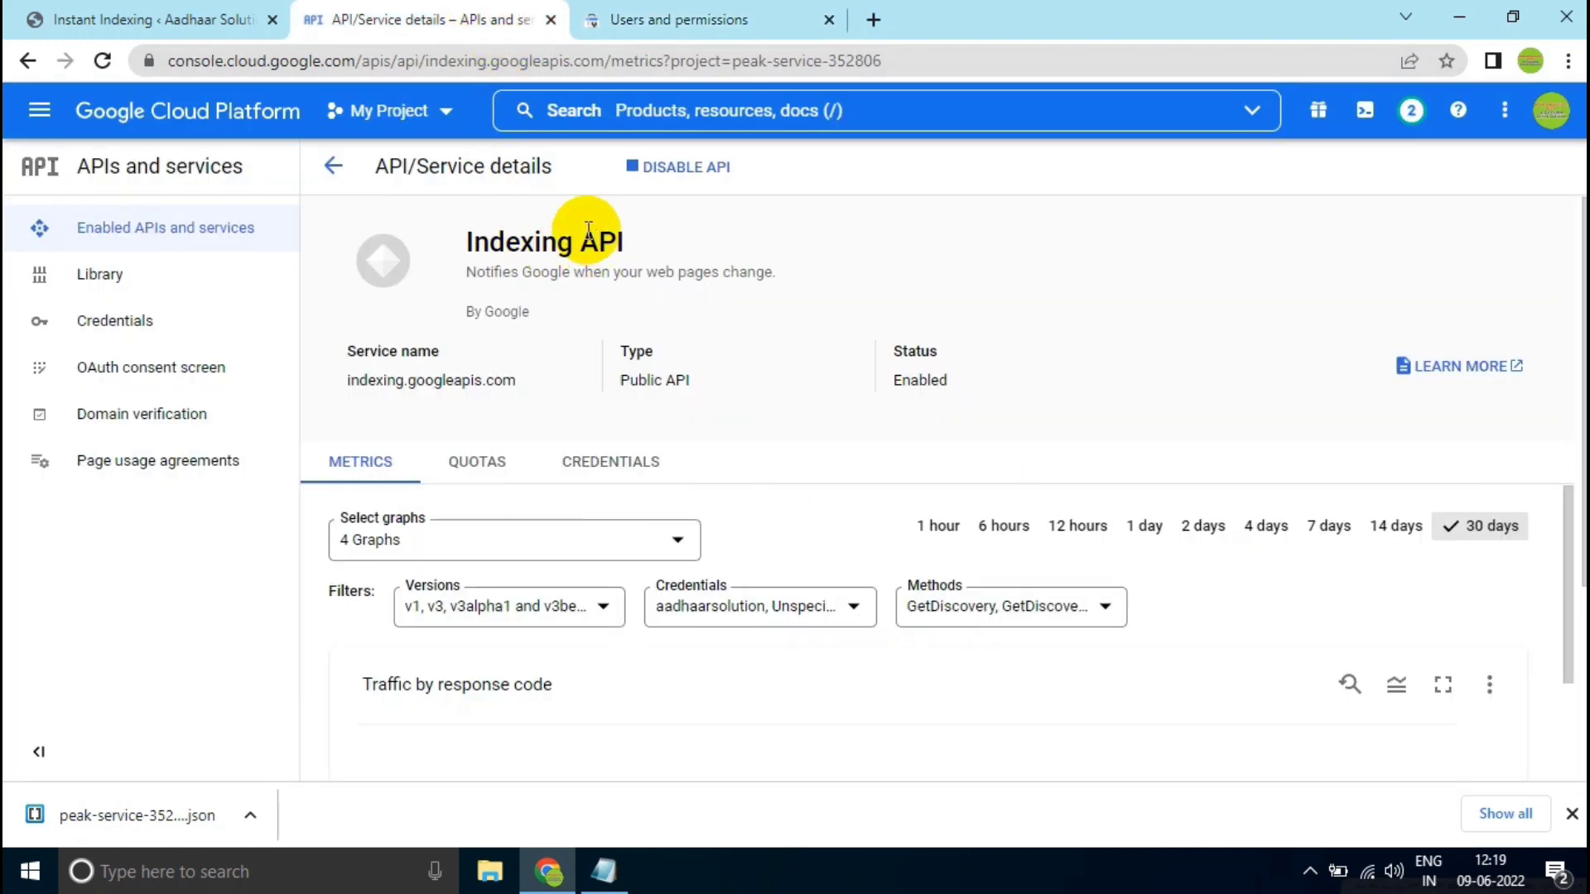
{"action": "left_click", "coordinate": [211, 18]}
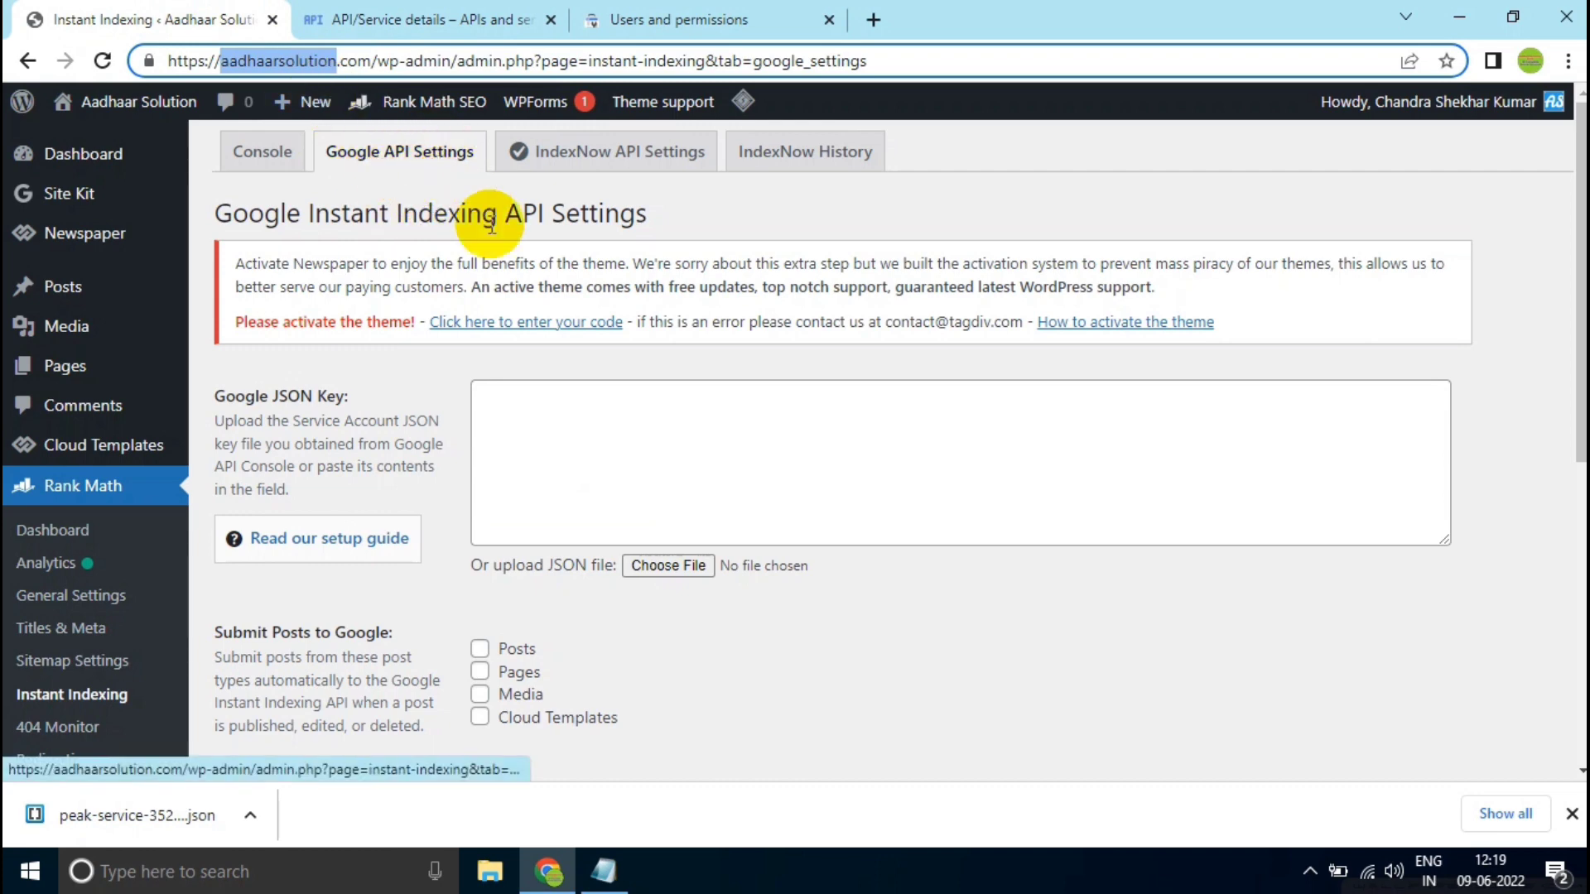
{"action": "scroll", "coordinate": [563, 422], "scroll_direction": "down", "scroll_amount": 1}
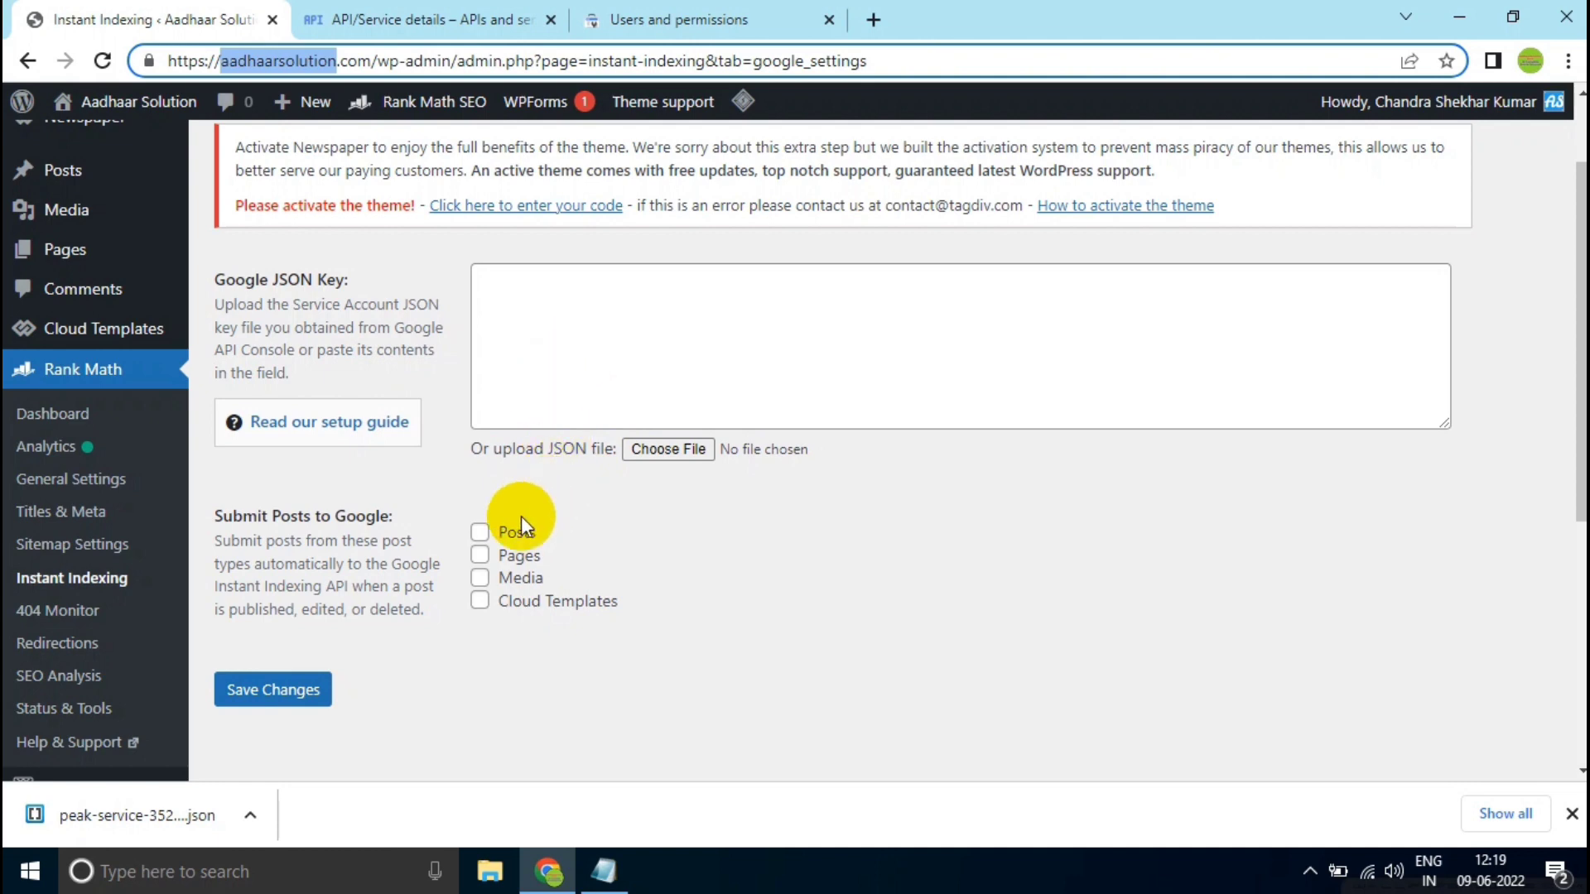
{"action": "left_click", "coordinate": [510, 534]}
{"action": "left_click", "coordinate": [522, 556]}
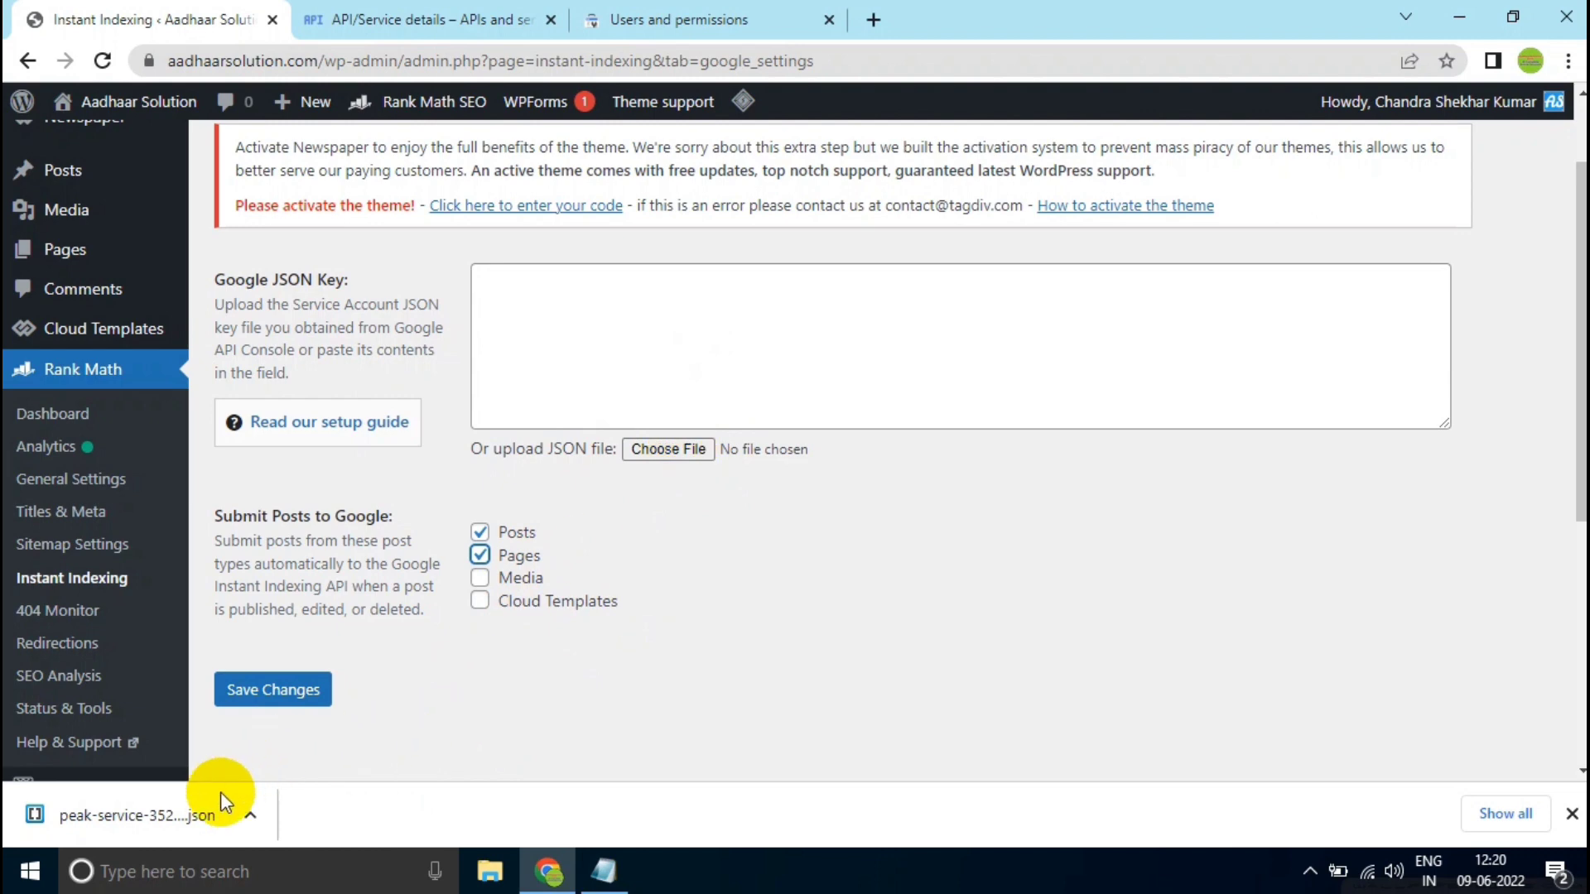
- Upload the downloaded service account JSON key file as the Google JSON Key and save the changes
{"action": "left_click_drag", "start_coordinate": [205, 814], "coordinate": [674, 452]}
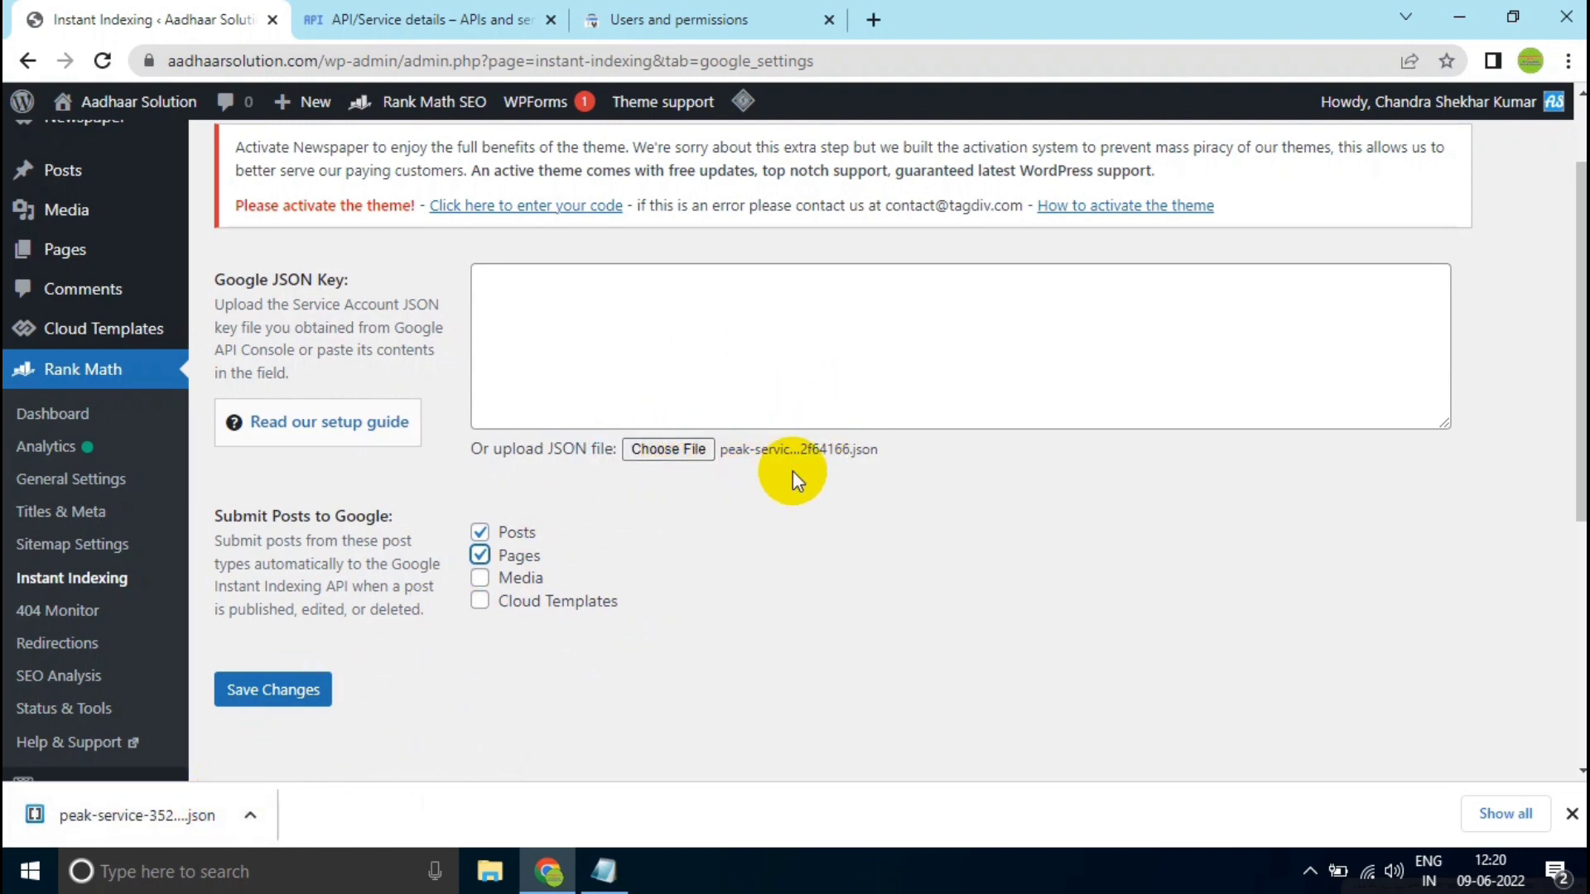
{"action": "scroll", "coordinate": [782, 466], "scroll_direction": "down", "scroll_amount": 1}
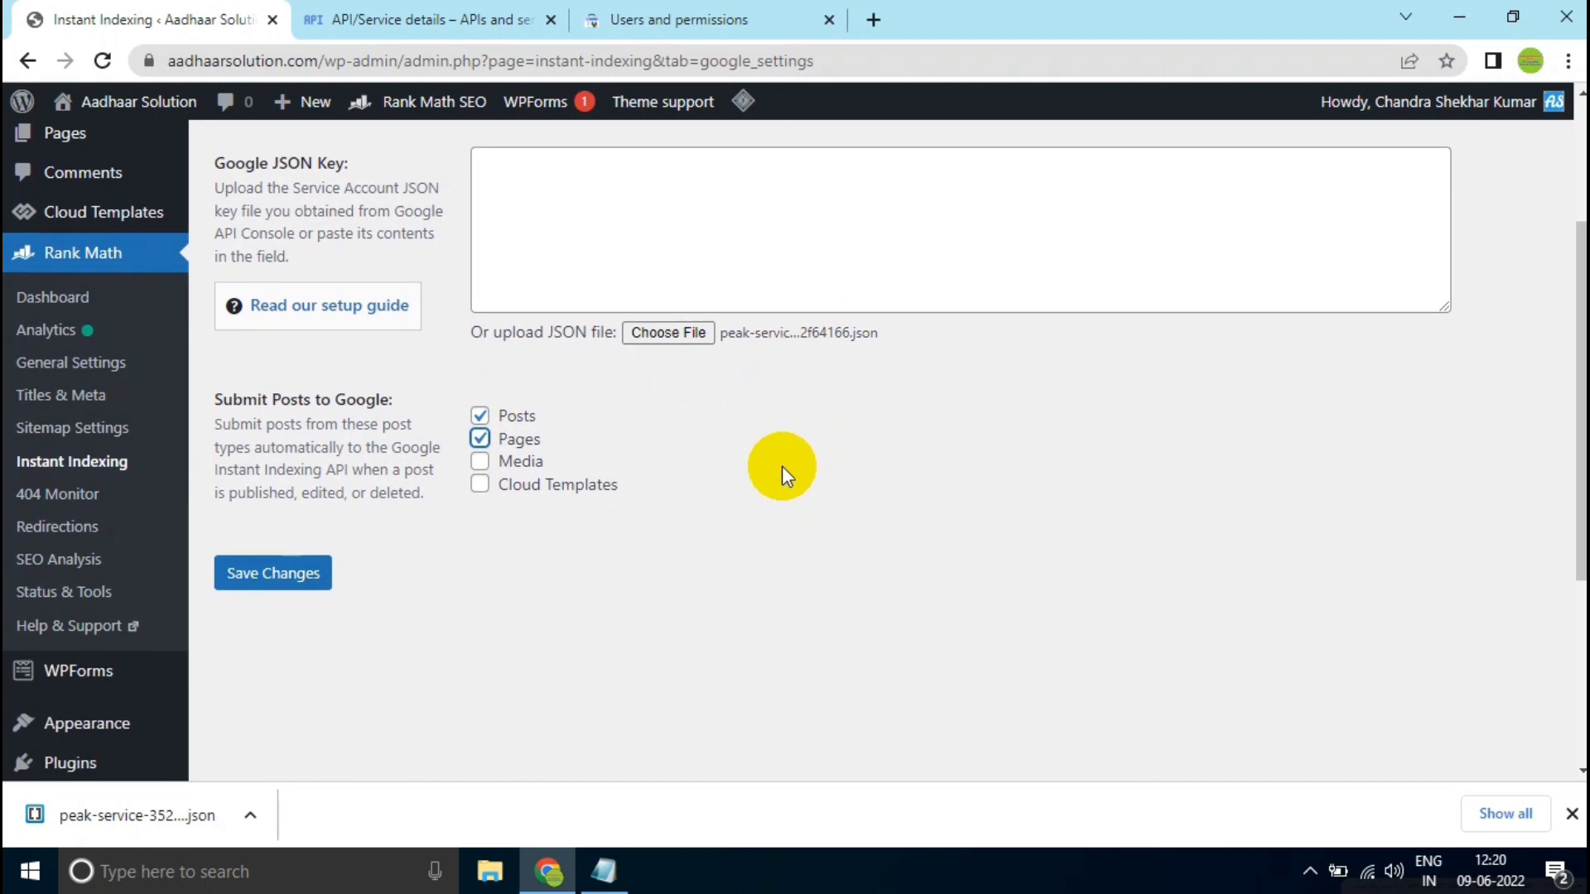
{"action": "left_click", "coordinate": [301, 575]}
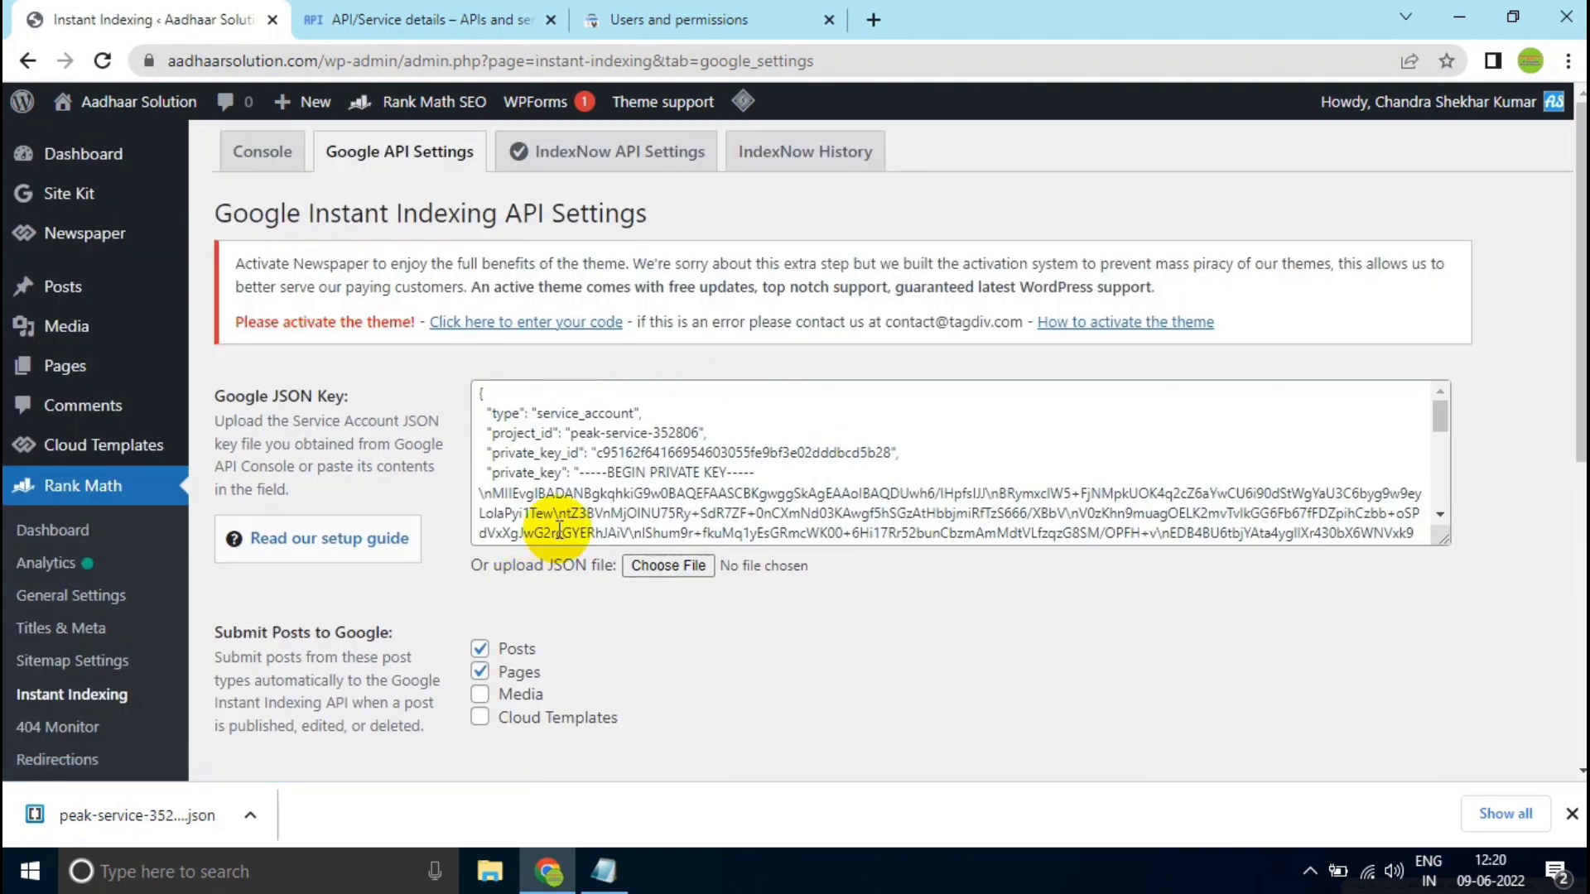
{"action": "triple_click", "coordinate": [598, 515]}
{"action": "scroll", "coordinate": [675, 563], "scroll_direction": "down", "scroll_amount": 1}
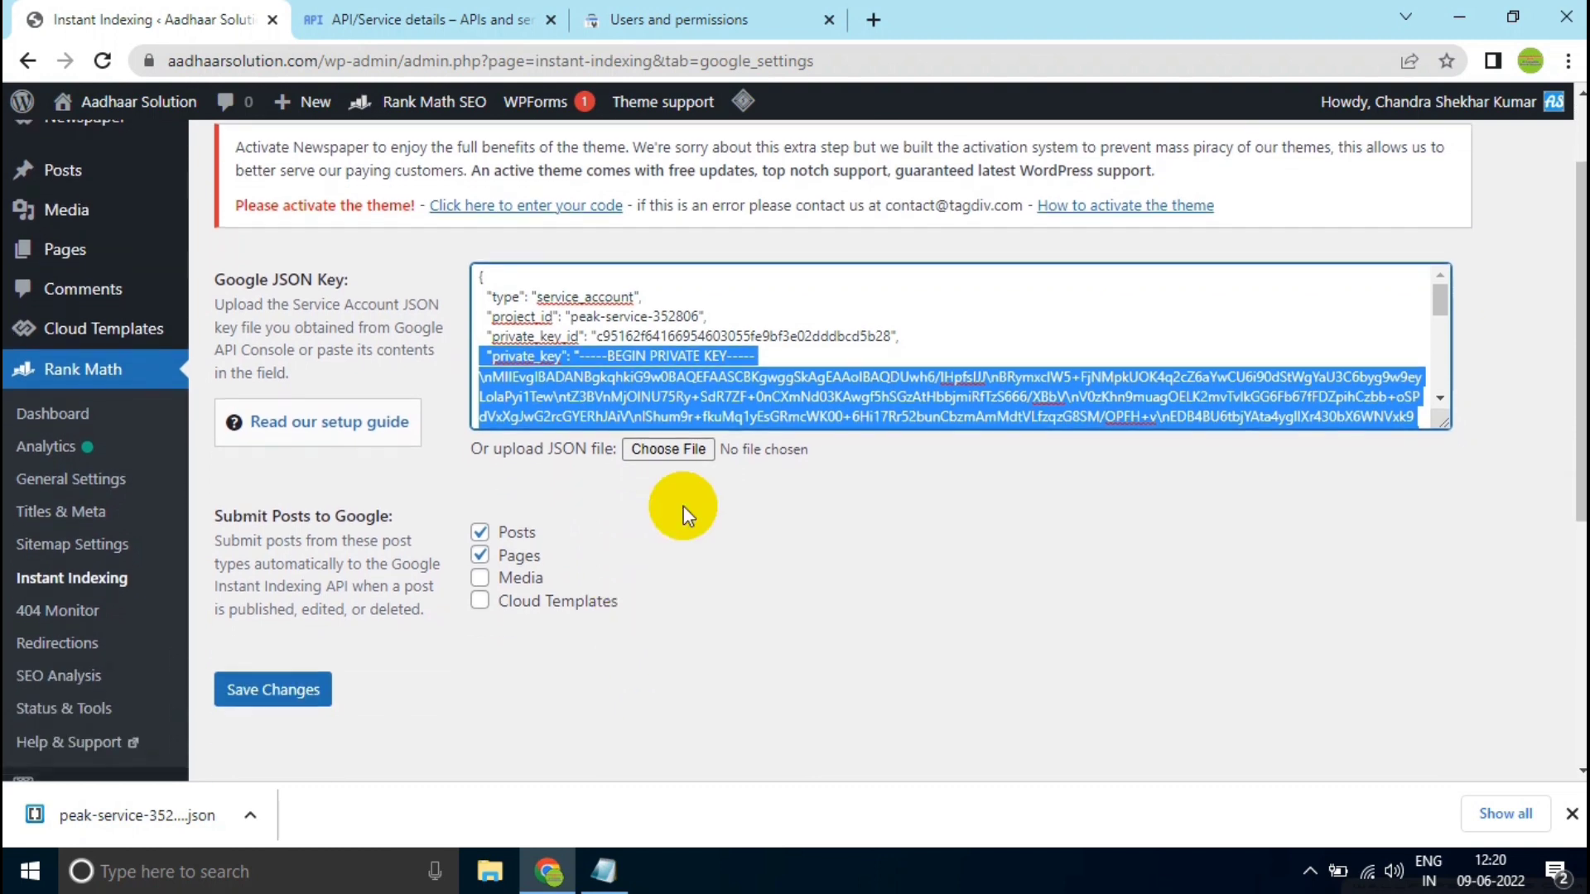
{"action": "scroll", "coordinate": [629, 373], "scroll_direction": "up", "scroll_amount": 1}
{"action": "left_click", "coordinate": [607, 449]}
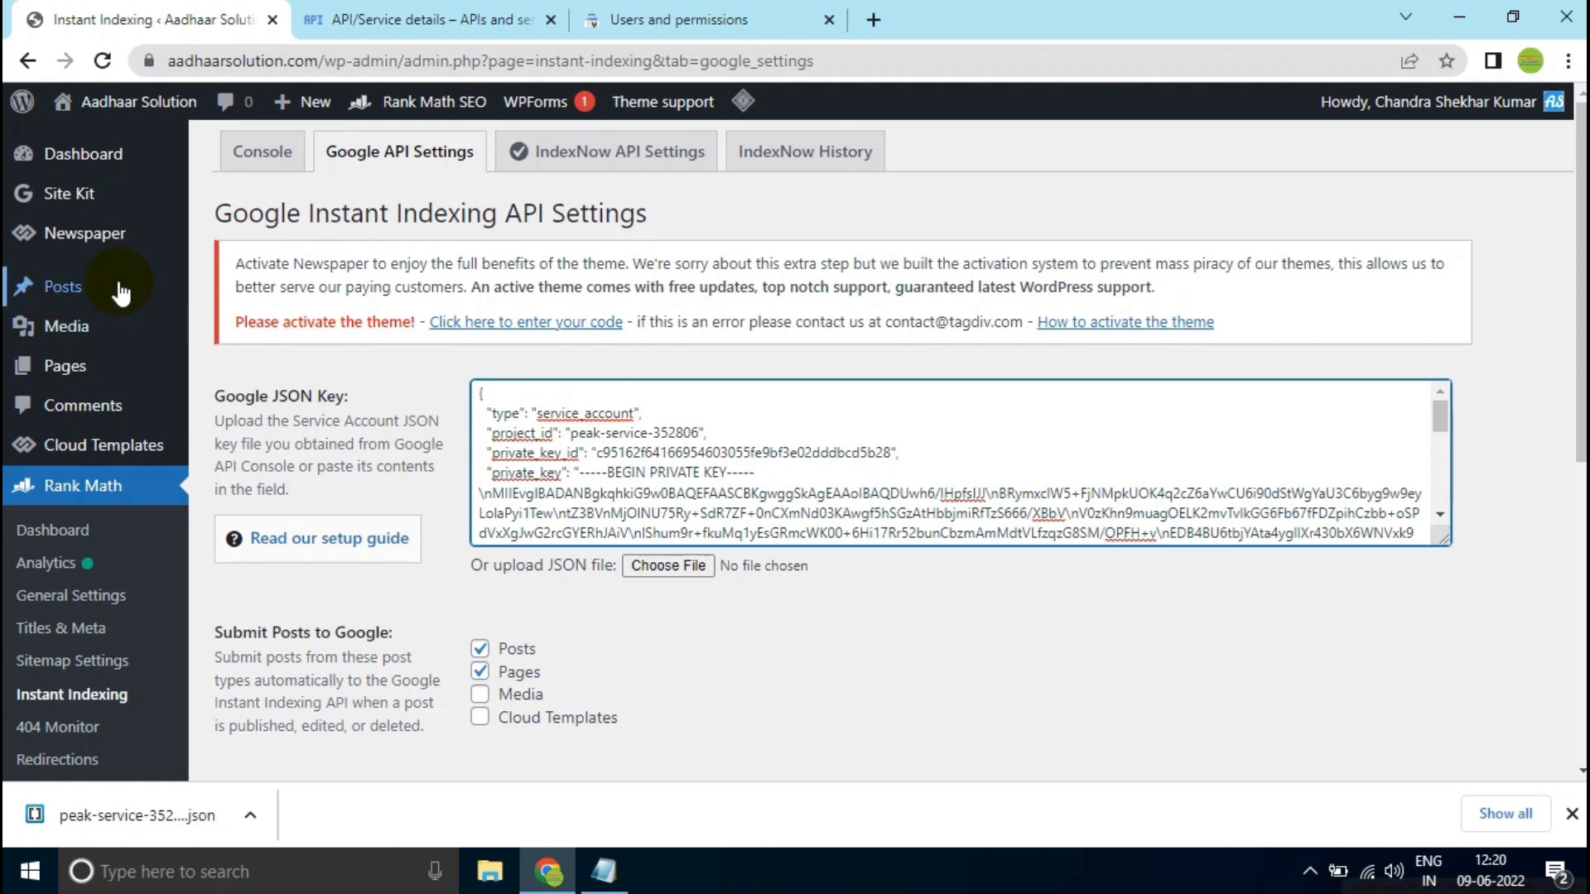
- Open the list of all posts and examine the Instant Indexing actions offered for the PM Kisan Payment Check 2022 post
{"action": "left_click", "coordinate": [238, 291]}
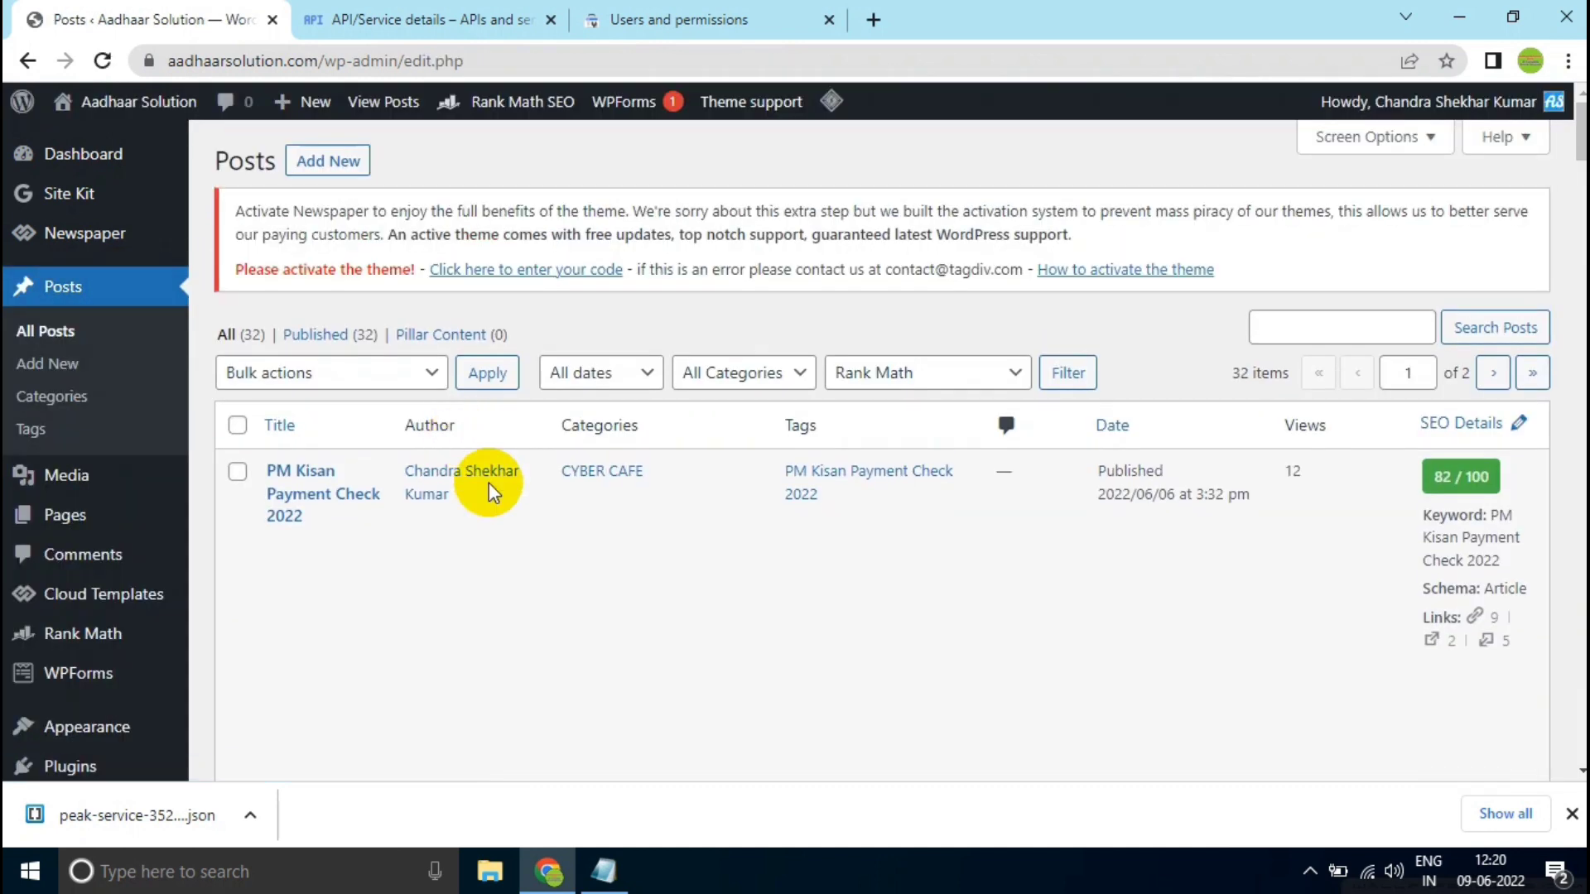
{"action": "mouse_move", "coordinate": [489, 487]}
{"action": "scroll", "coordinate": [300, 495], "scroll_direction": "down", "scroll_amount": 1}
{"action": "scroll", "coordinate": [436, 480], "scroll_direction": "up", "scroll_amount": 1}
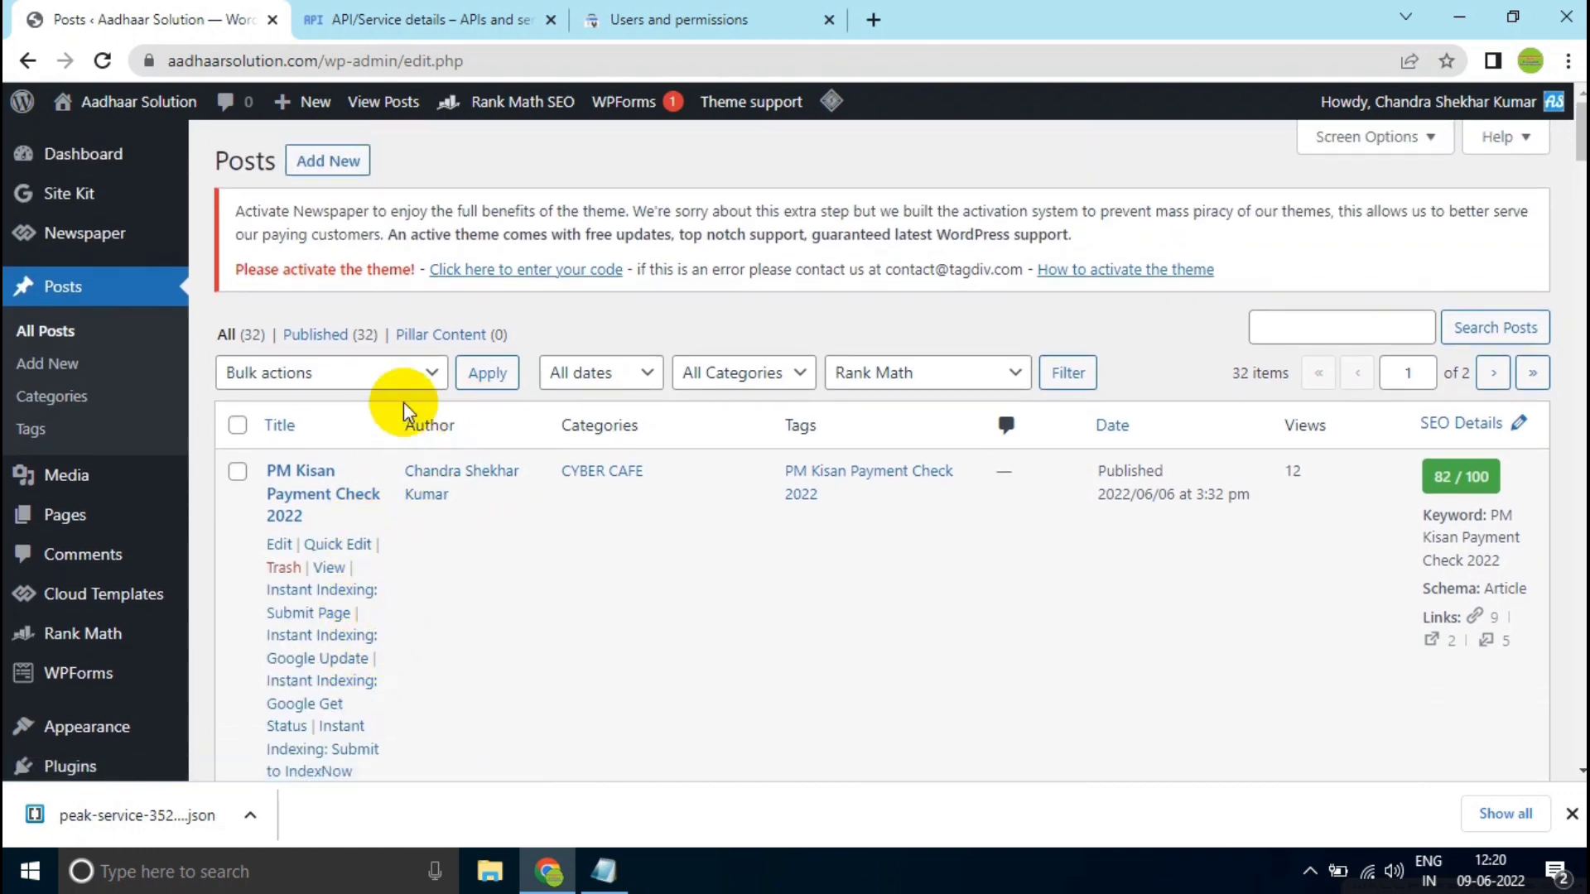
{"action": "mouse_move", "coordinate": [330, 525]}
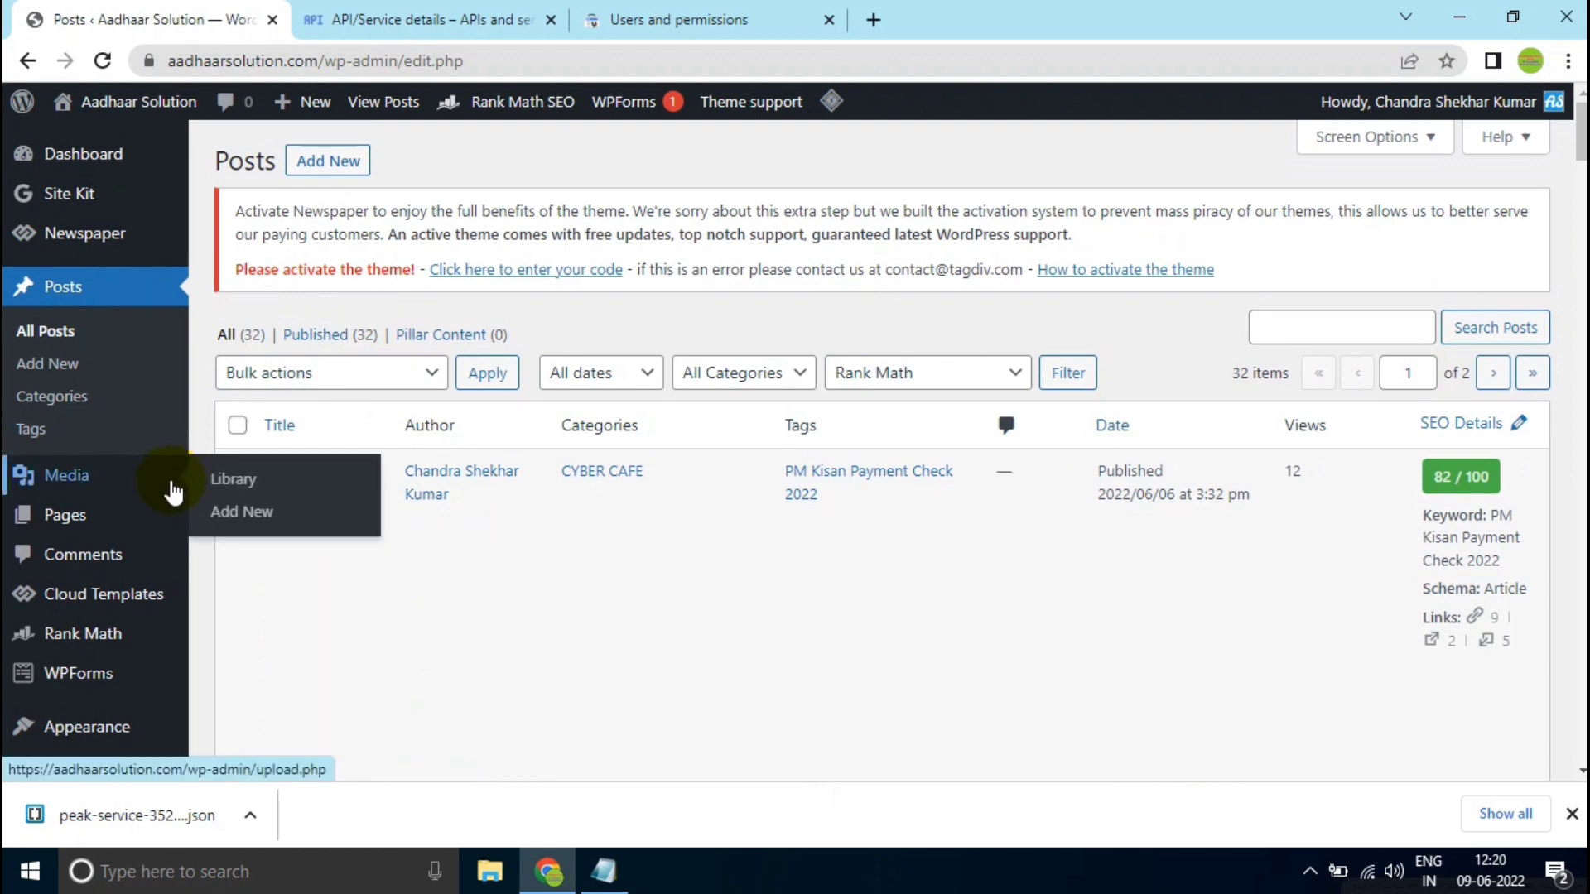
- Open Rank Math's Instant Indexing console and review its URL field, submission actions and Google API quota
{"action": "scroll", "coordinate": [157, 530], "scroll_direction": "down", "scroll_amount": 1}
{"action": "mouse_move", "coordinate": [143, 572]}
{"action": "scroll", "coordinate": [143, 571], "scroll_direction": "down", "scroll_amount": 1}
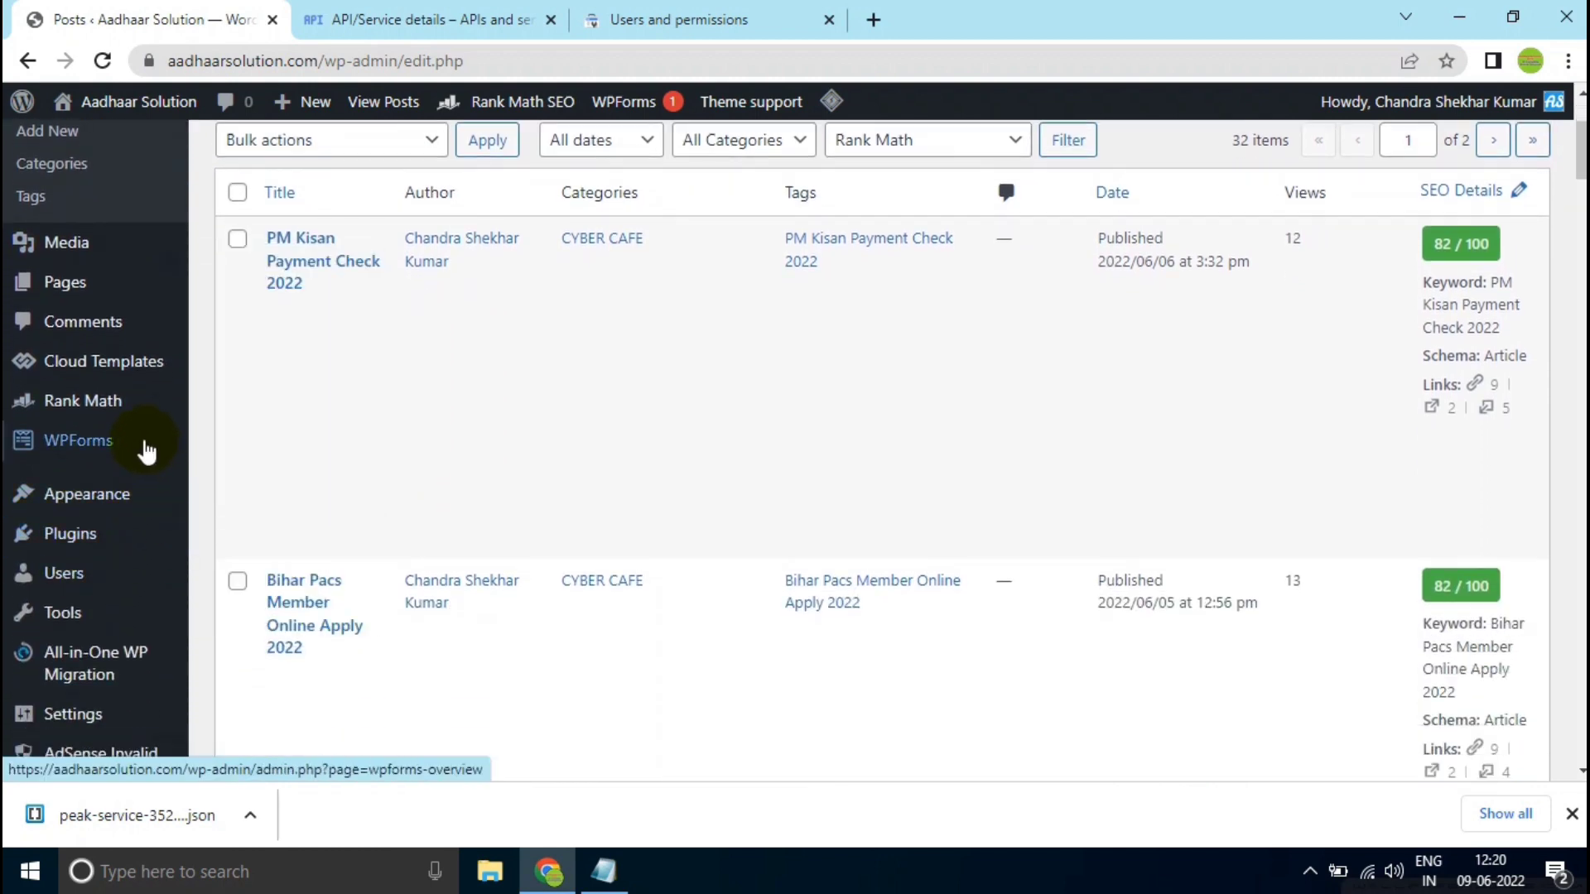
{"action": "mouse_move", "coordinate": [149, 400]}
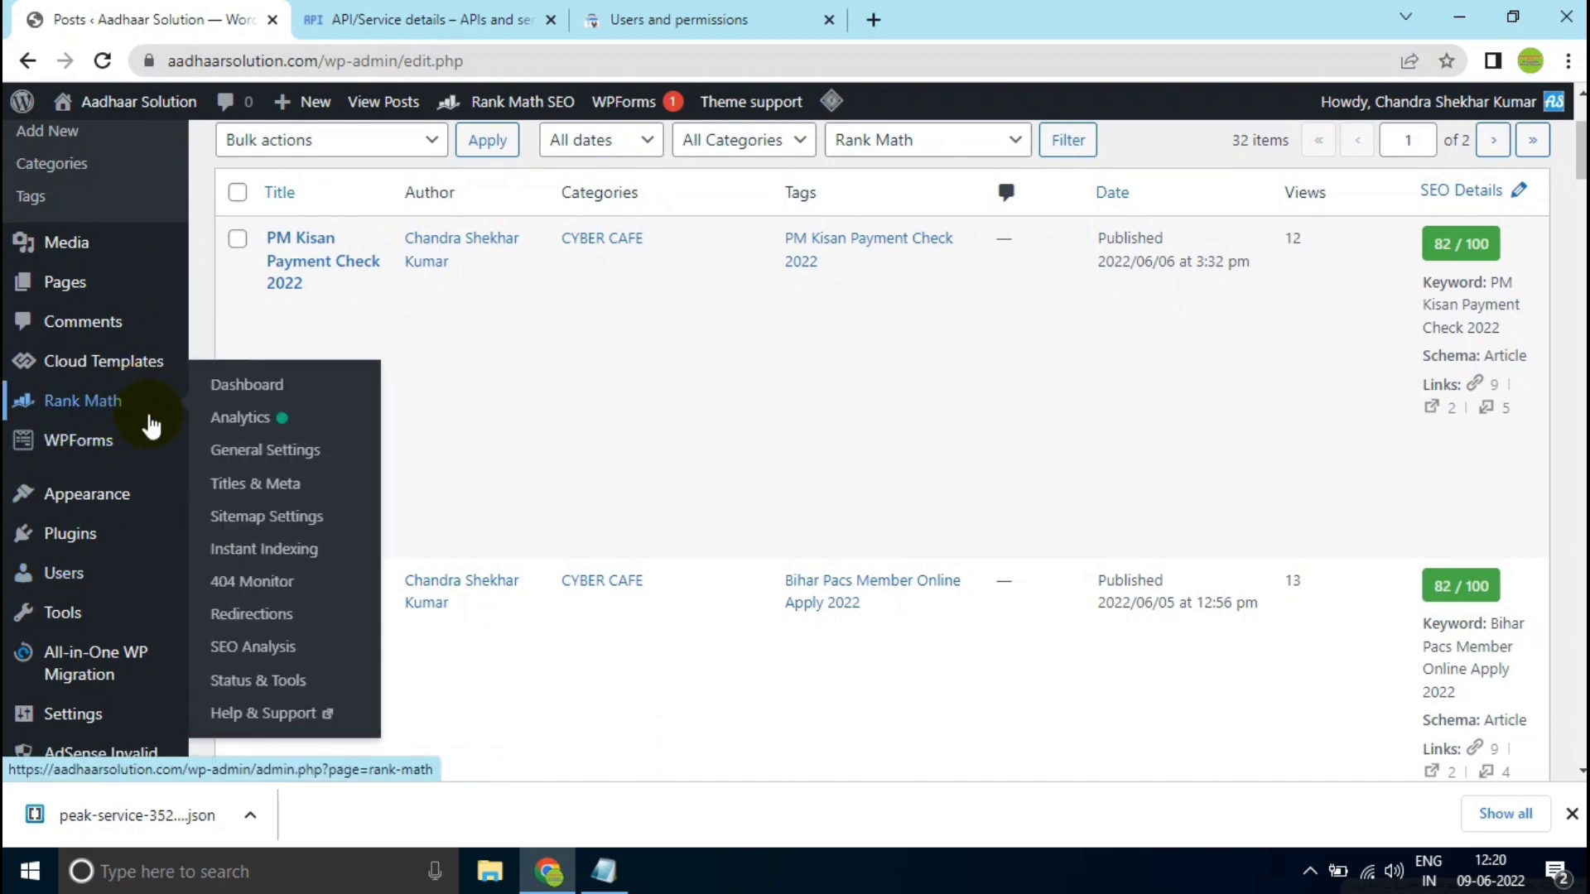
{"action": "left_click", "coordinate": [277, 550]}
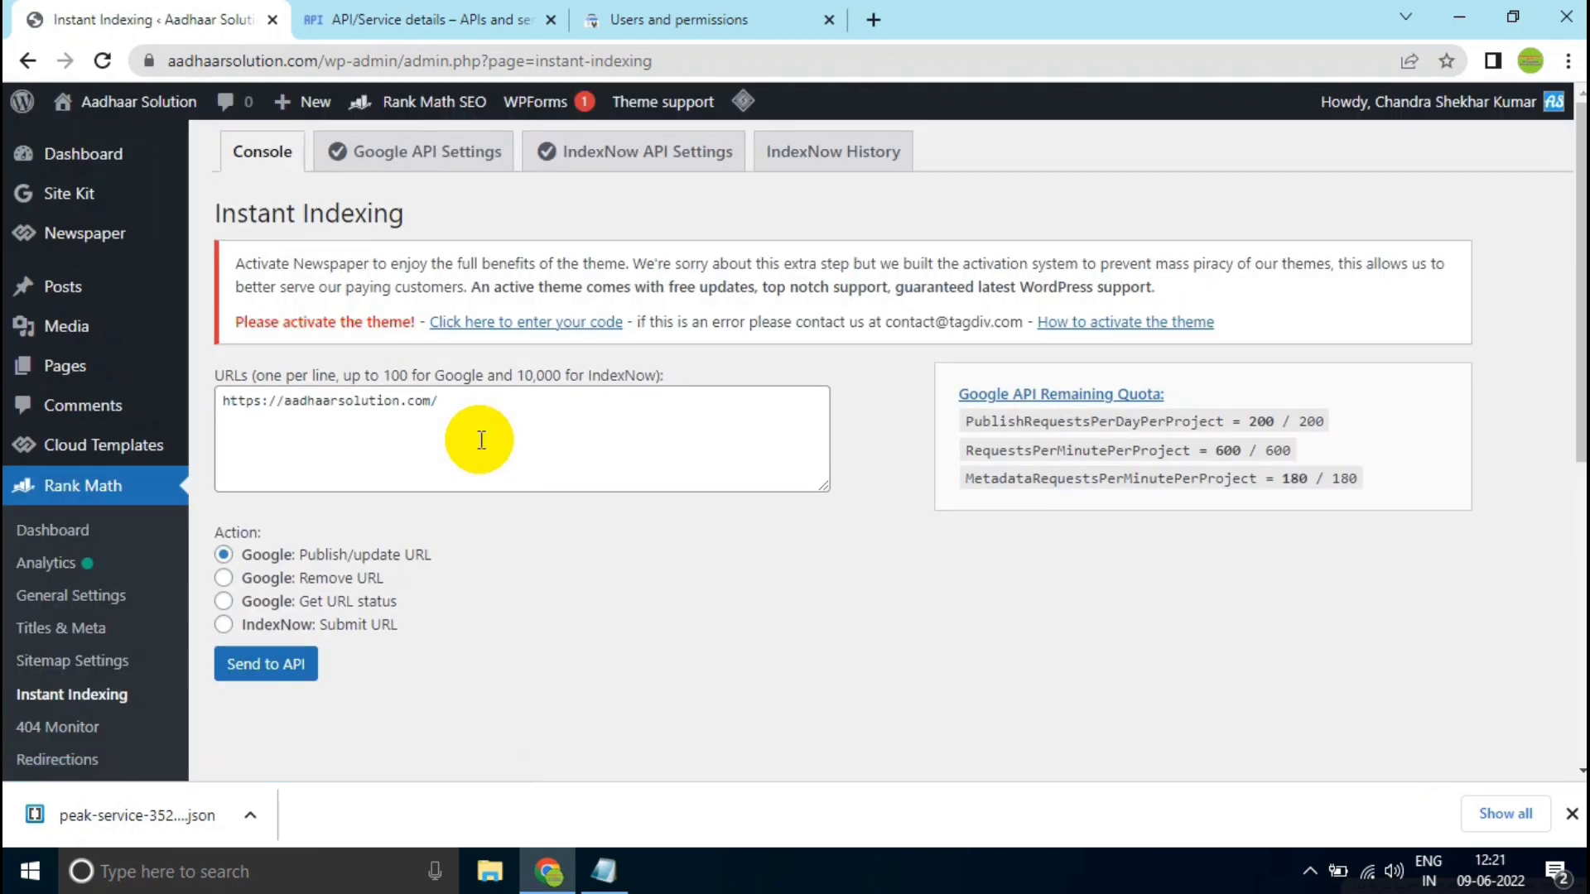
{"action": "scroll", "coordinate": [481, 440], "scroll_direction": "down", "scroll_amount": 3}
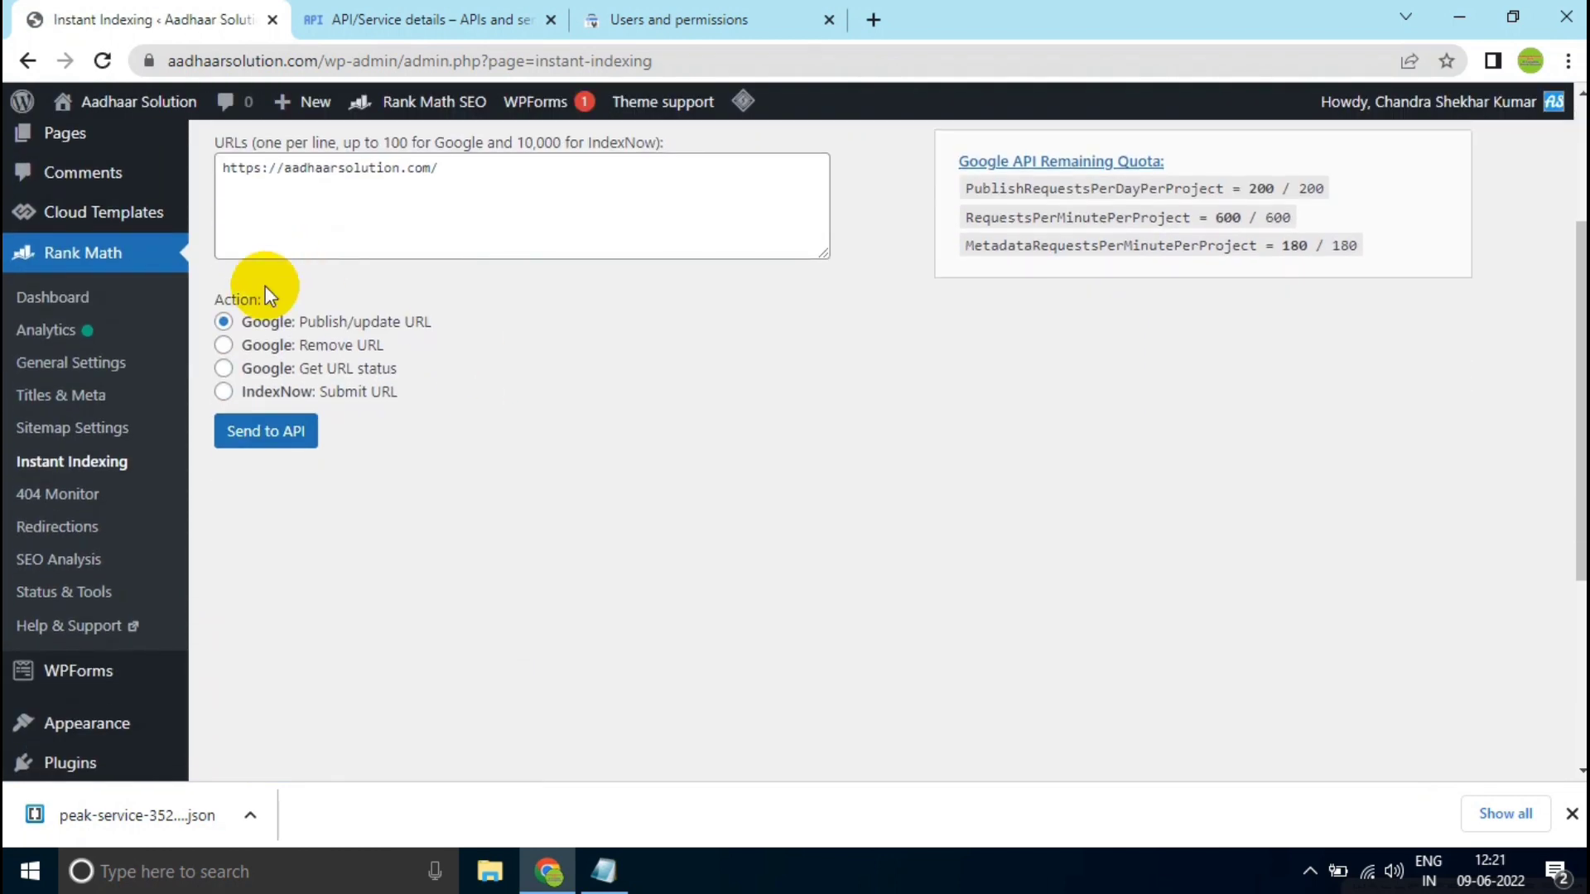
{"action": "scroll", "coordinate": [415, 391], "scroll_direction": "up", "scroll_amount": 1}
{"action": "scroll", "coordinate": [472, 412], "scroll_direction": "up", "scroll_amount": 1}
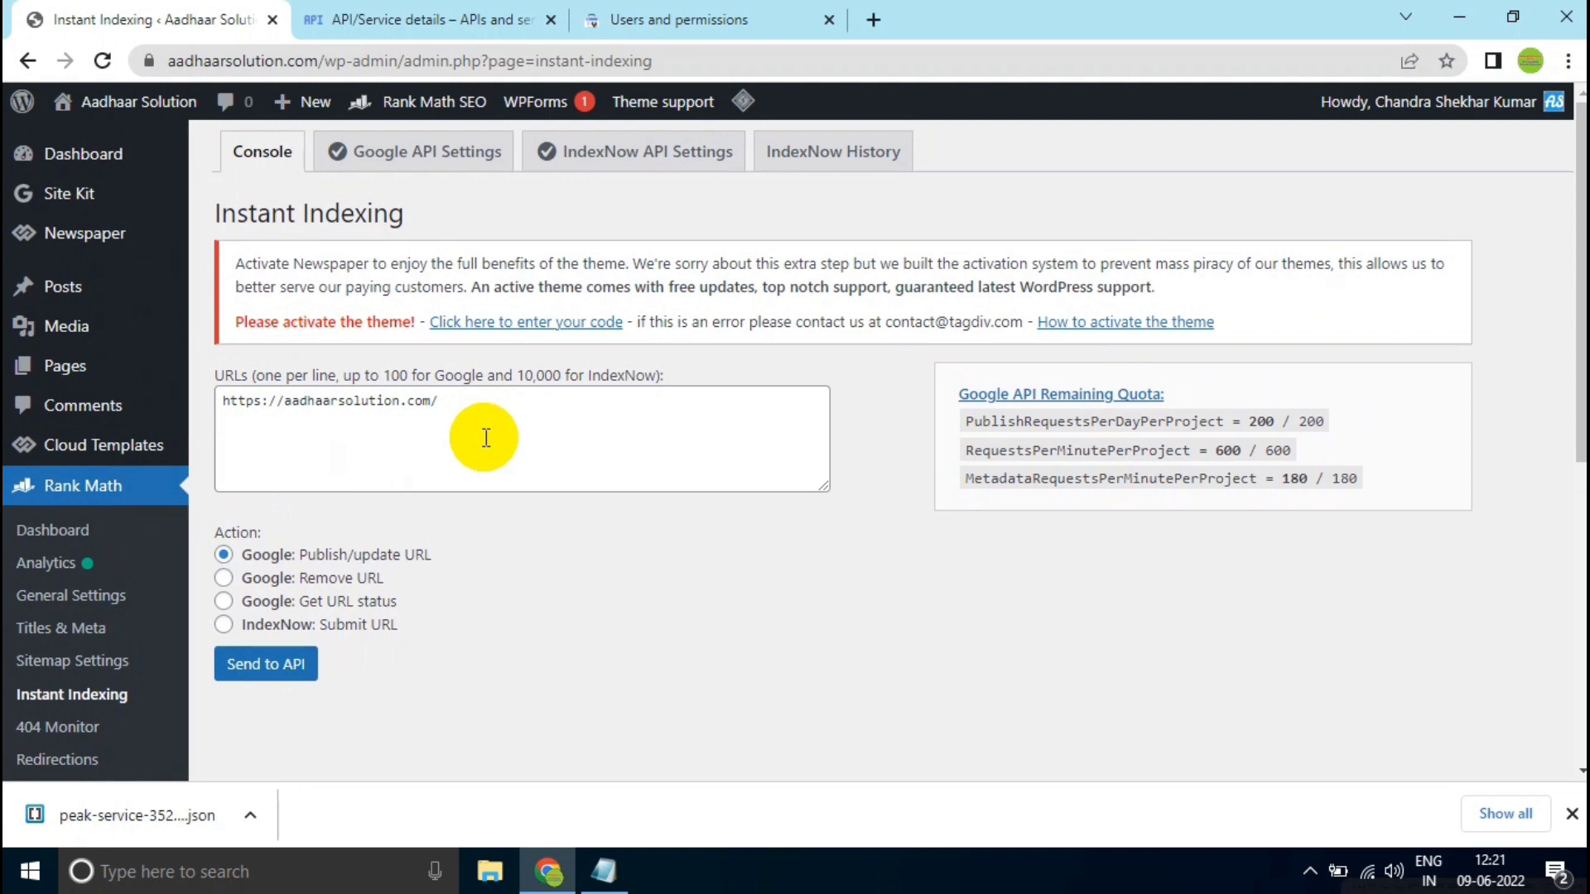
{"action": "scroll", "coordinate": [410, 505], "scroll_direction": "down", "scroll_amount": 1}
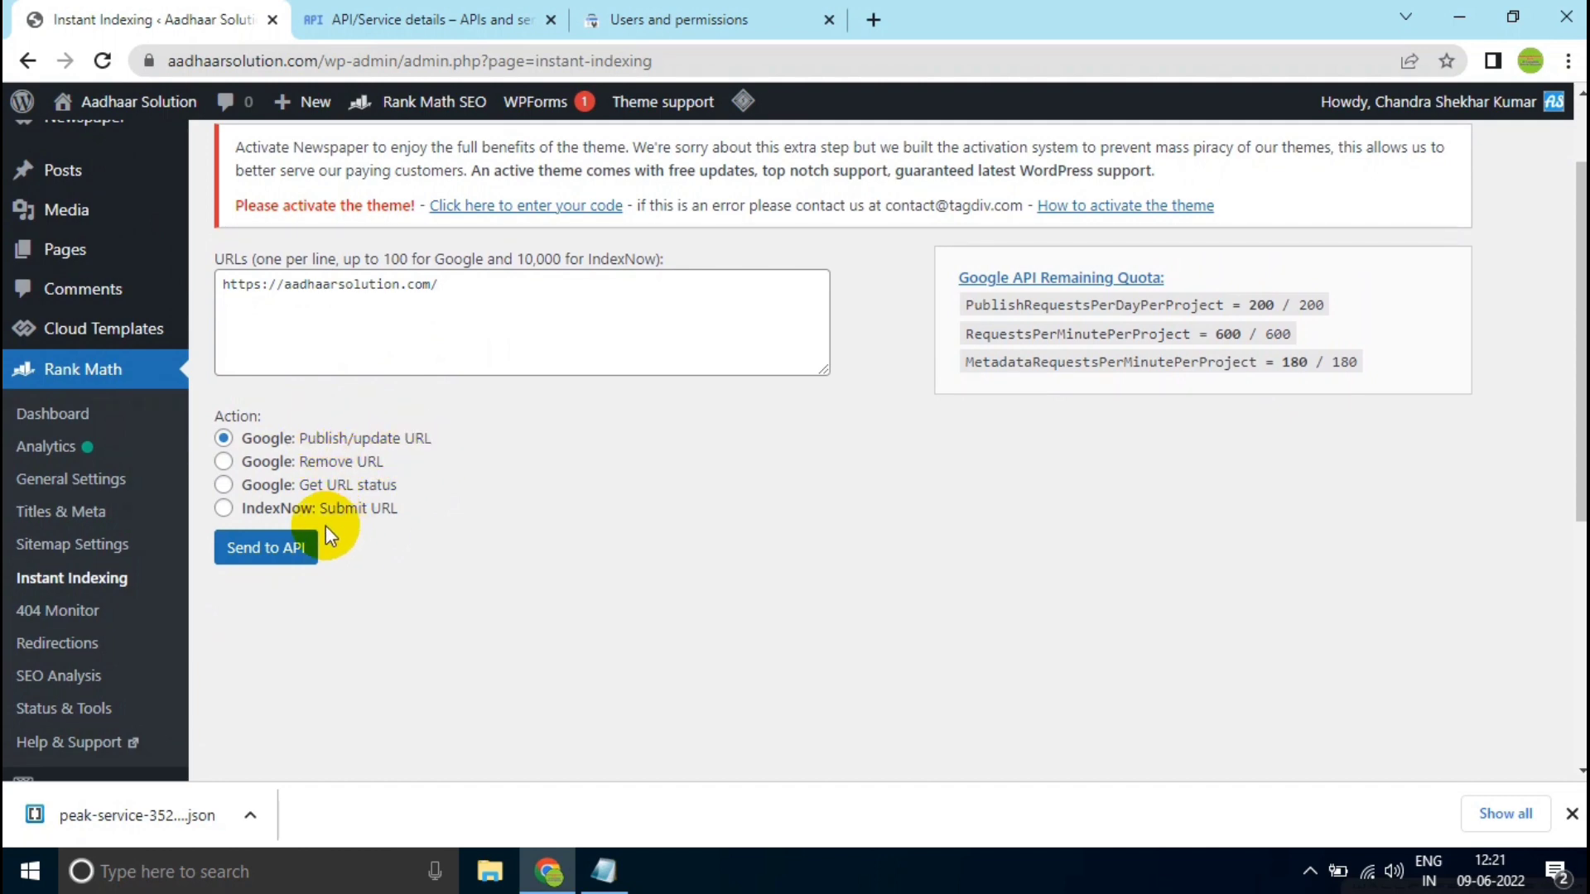
{"action": "left_click", "coordinate": [292, 550]}
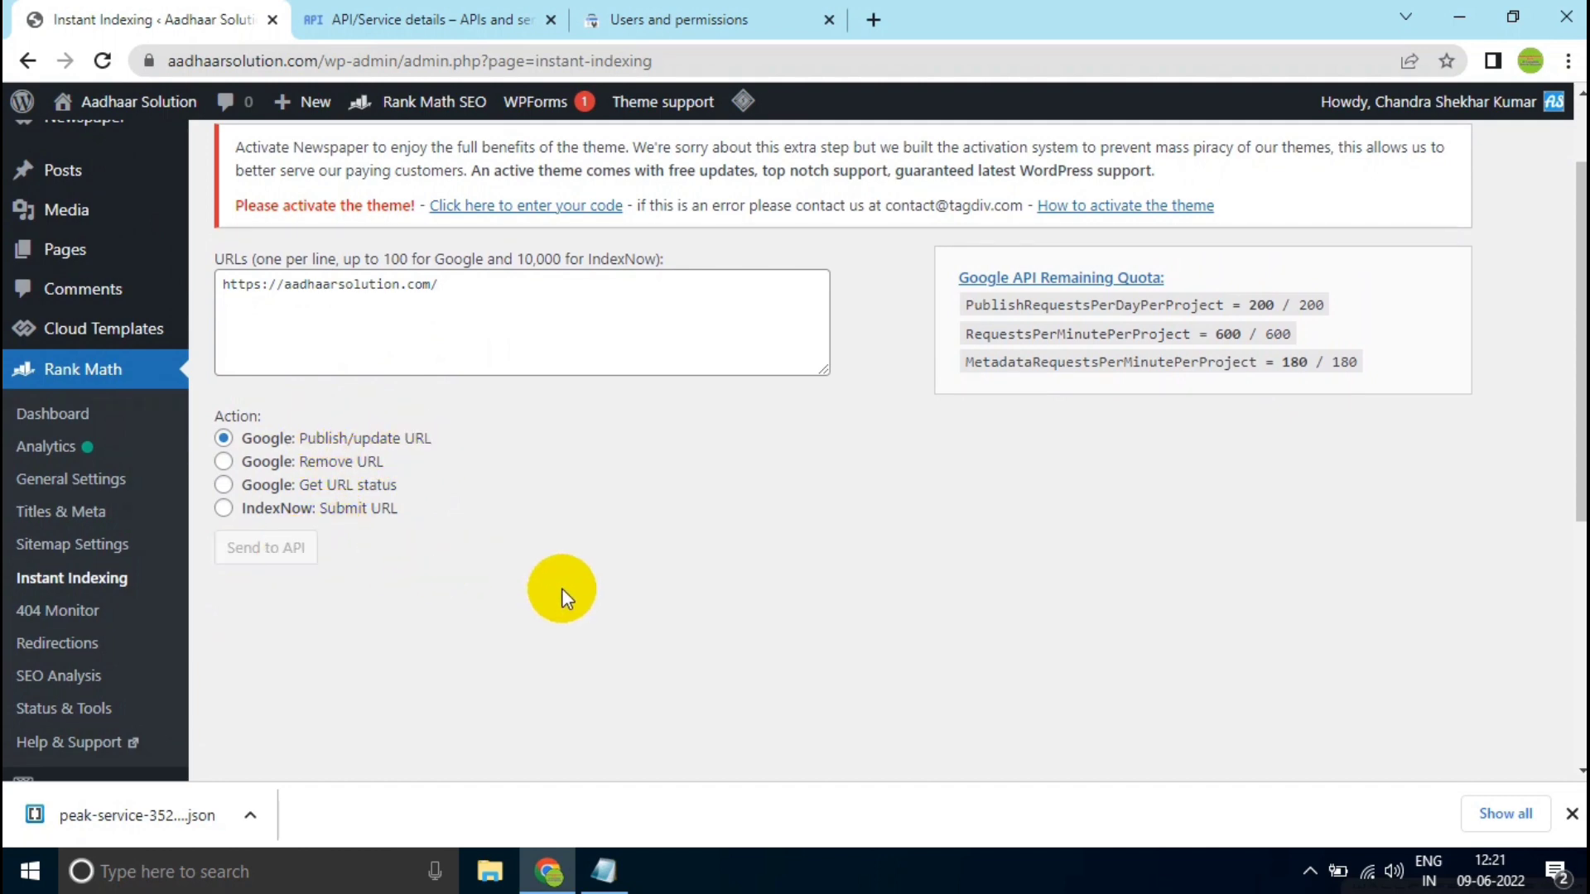
{"action": "scroll", "coordinate": [596, 580], "scroll_direction": "down", "scroll_amount": 1}
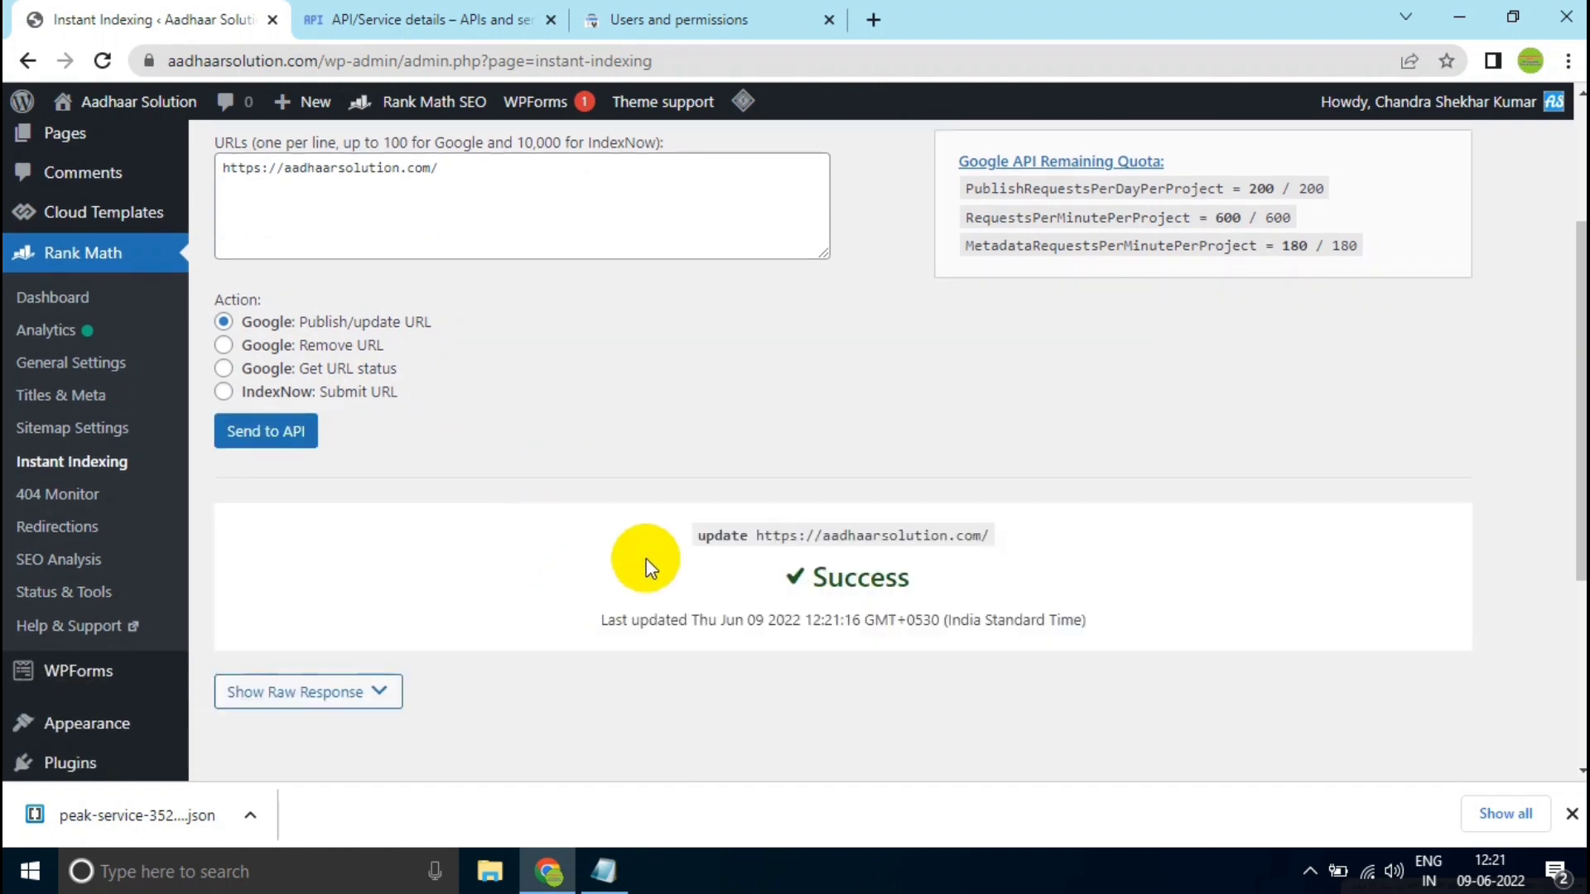
{"action": "double_click", "coordinate": [842, 578]}
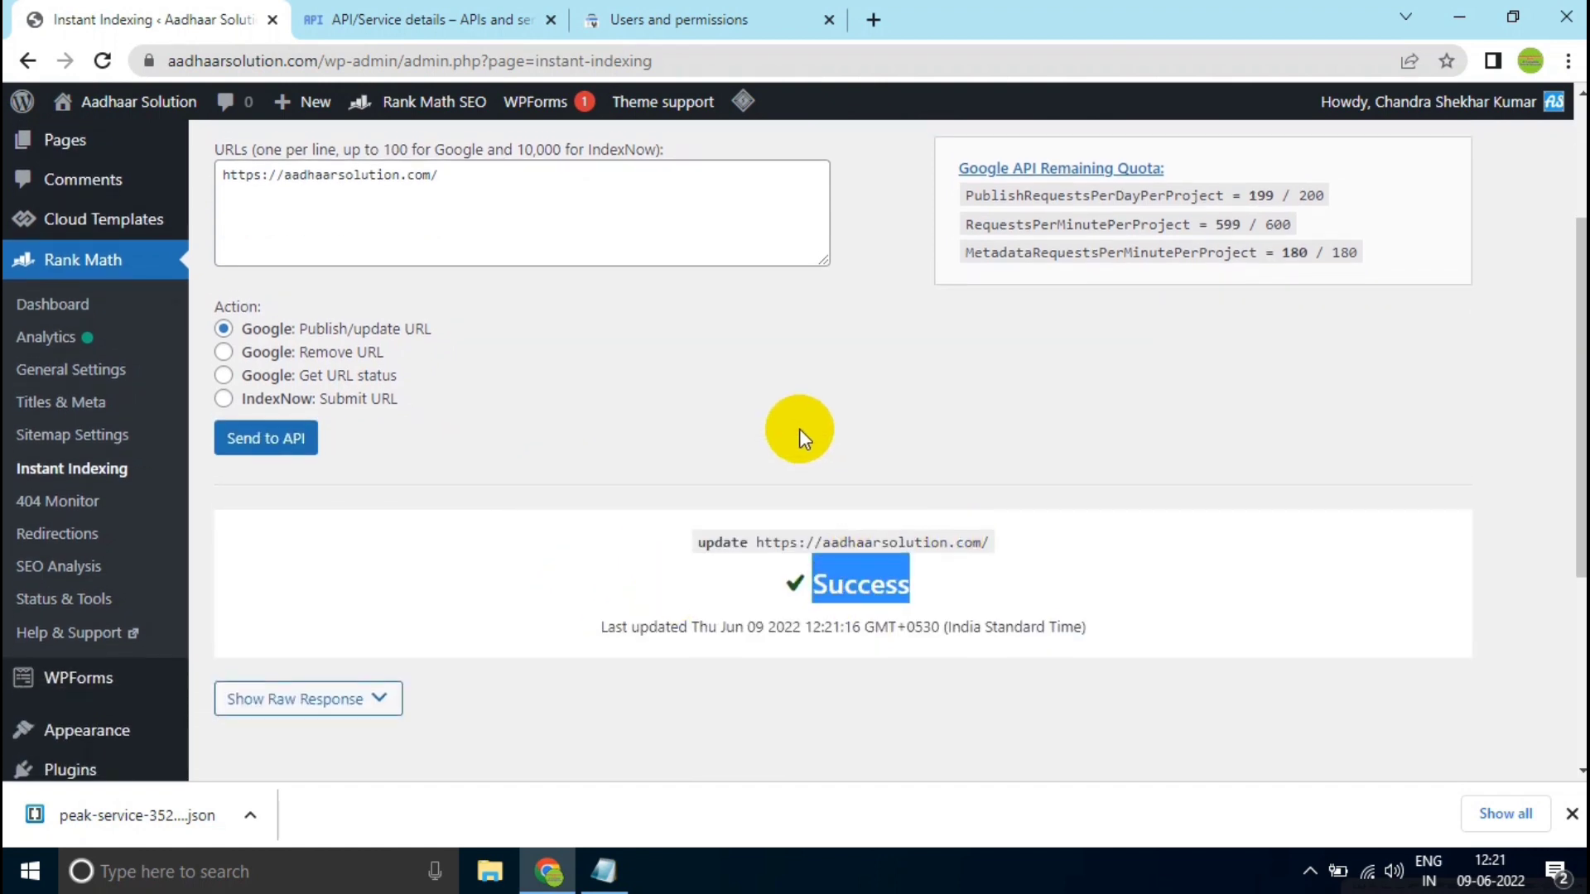
- Try the Google Remove URL action and switch to Google Get URL status in the Instant Indexing console
{"action": "scroll", "coordinate": [249, 464], "scroll_direction": "up", "scroll_amount": 1}
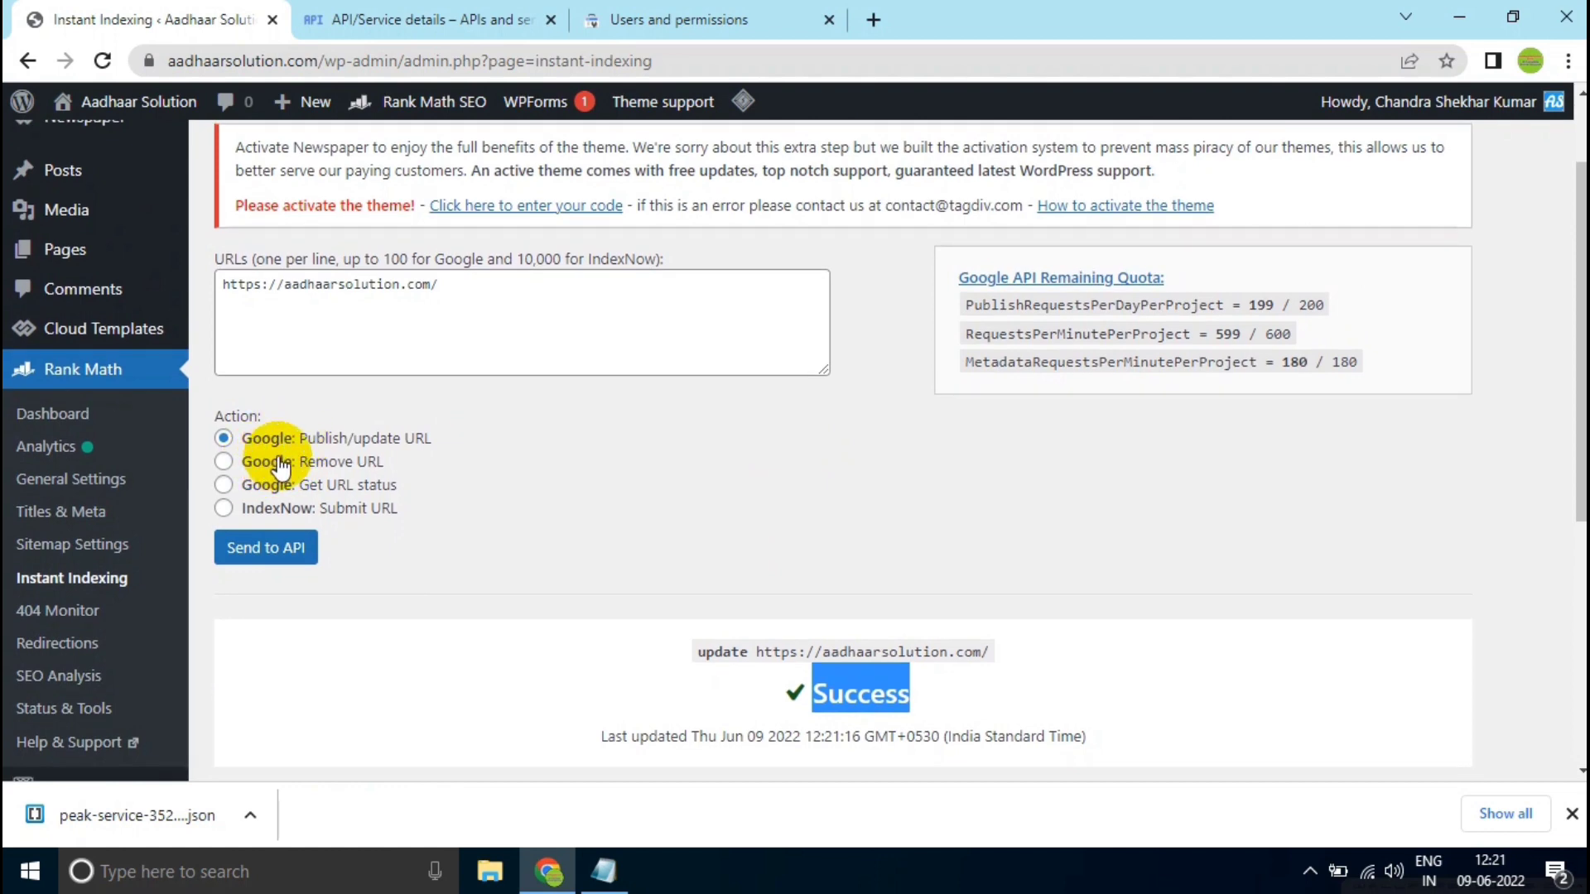
{"action": "left_click", "coordinate": [261, 464]}
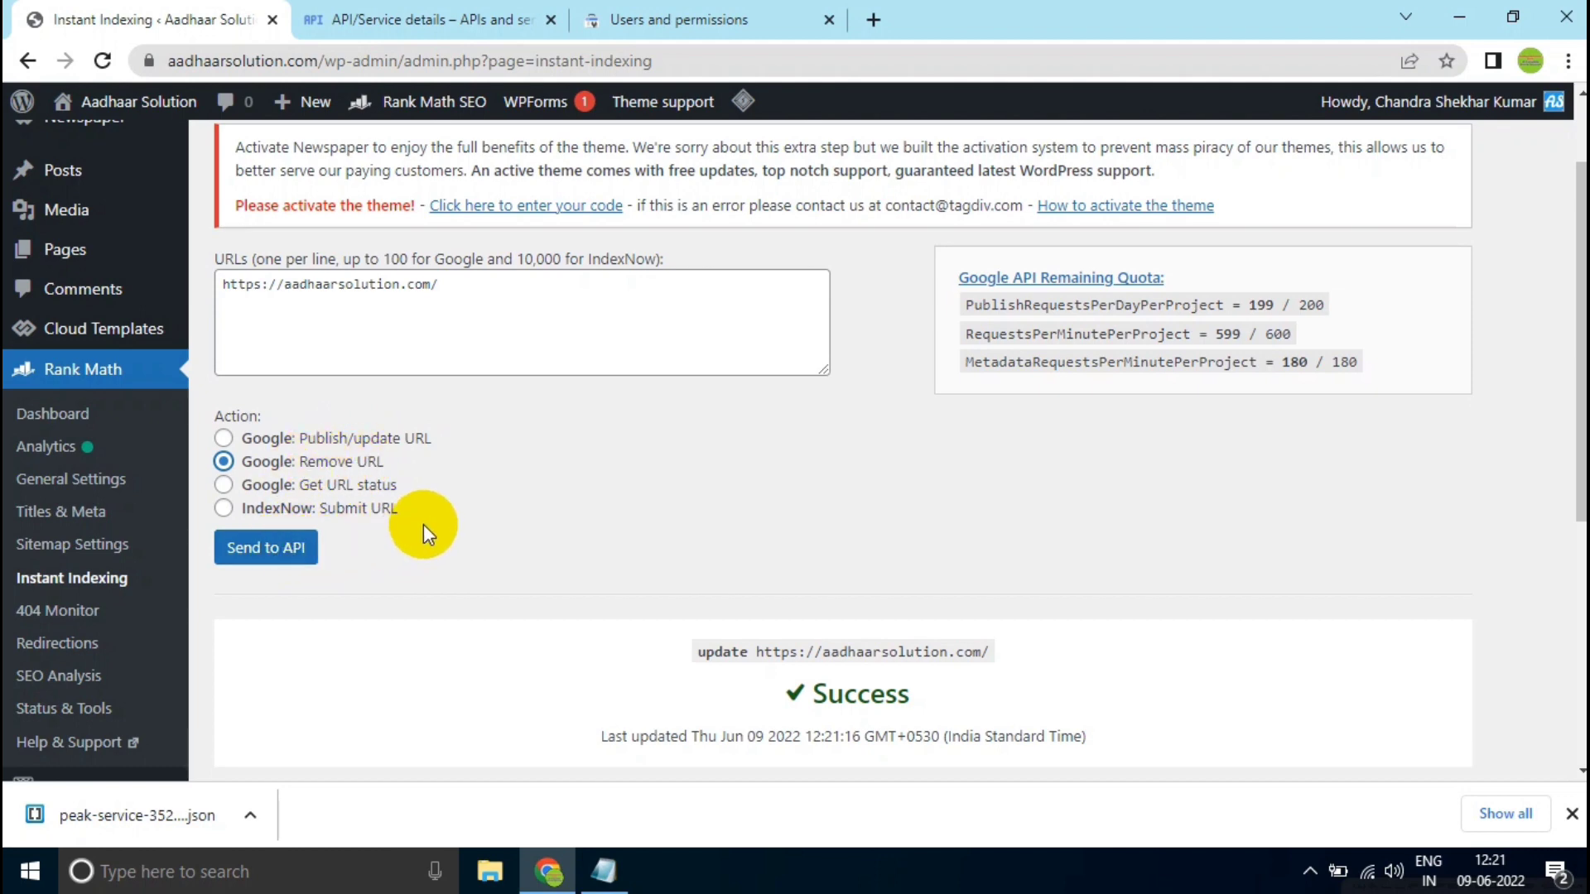
{"action": "left_click", "coordinate": [327, 485]}
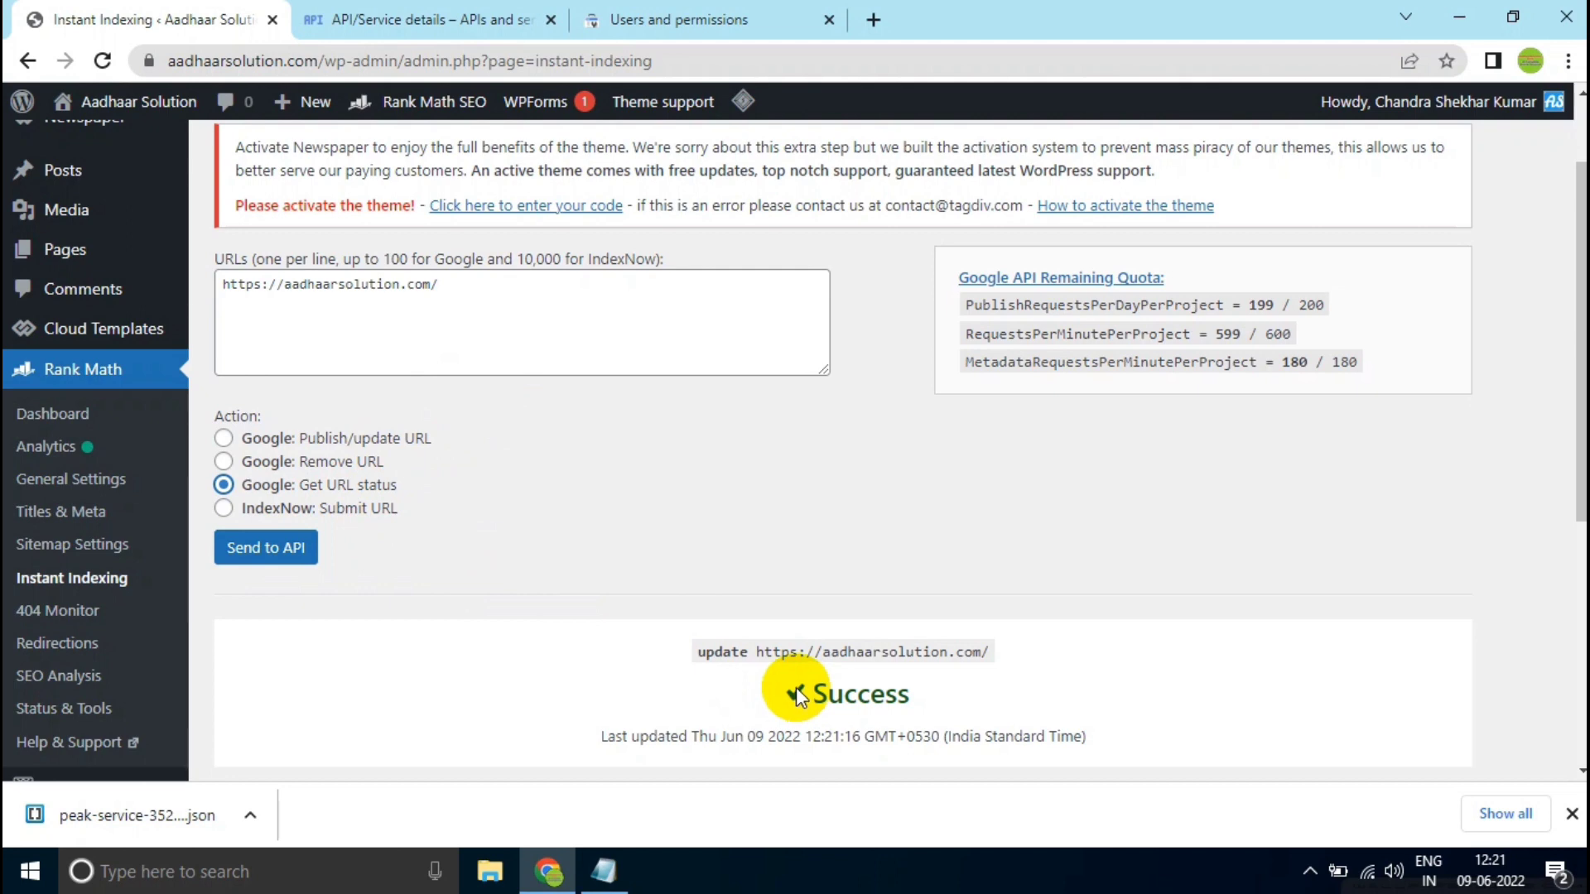
{"action": "scroll", "coordinate": [796, 687], "scroll_direction": "up", "scroll_amount": 2}
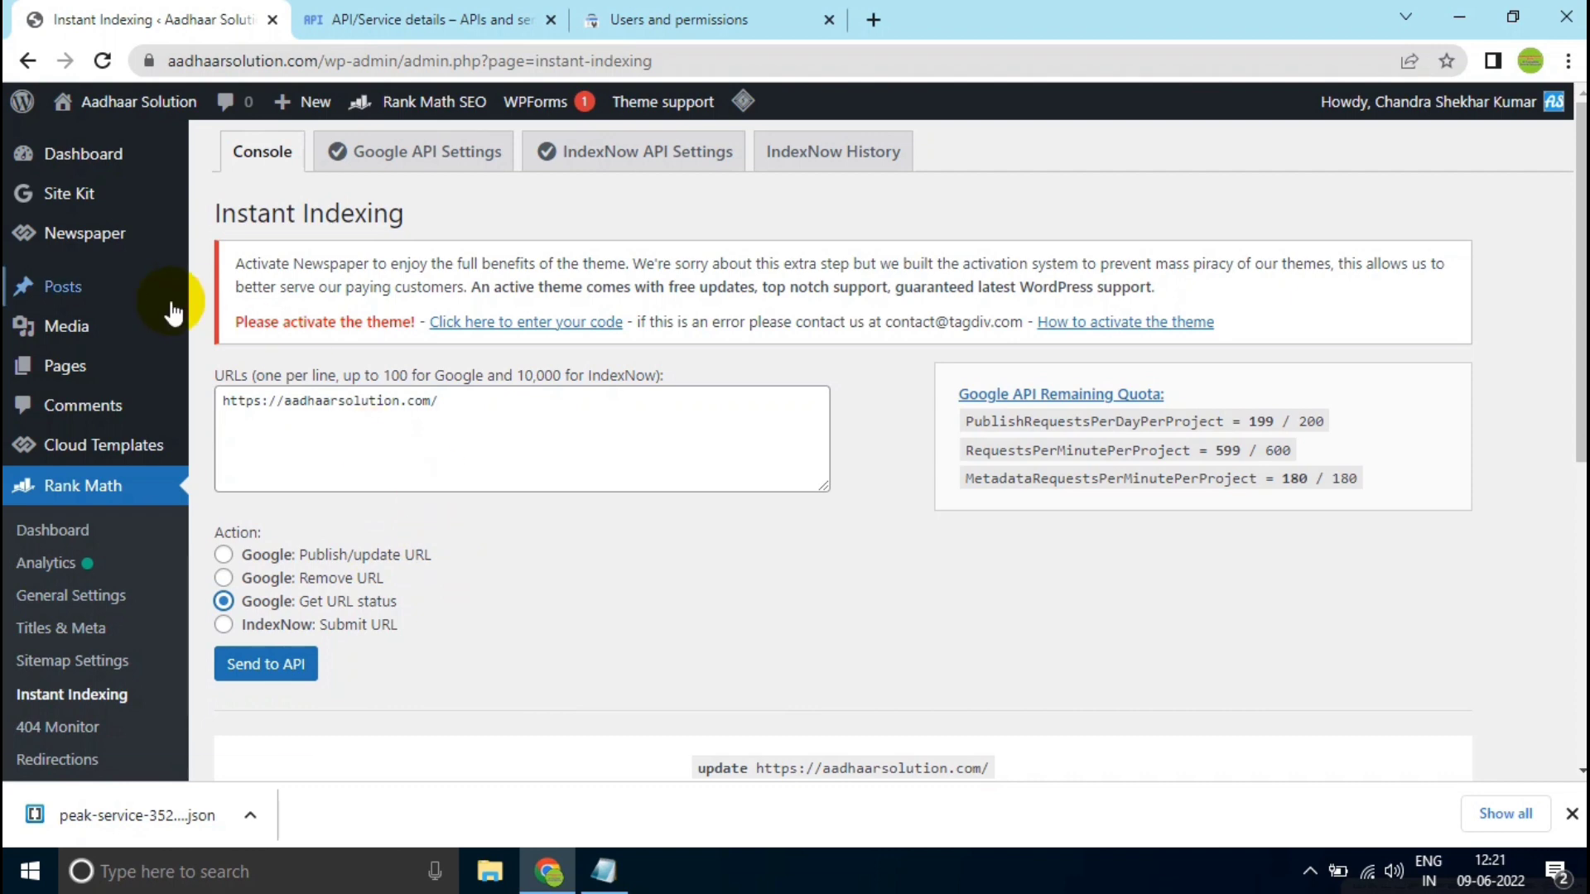
- Open the list of all posts, select every post on the first page and apply the Instant Indexing: Google Update bulk action
{"action": "left_click", "coordinate": [218, 291]}
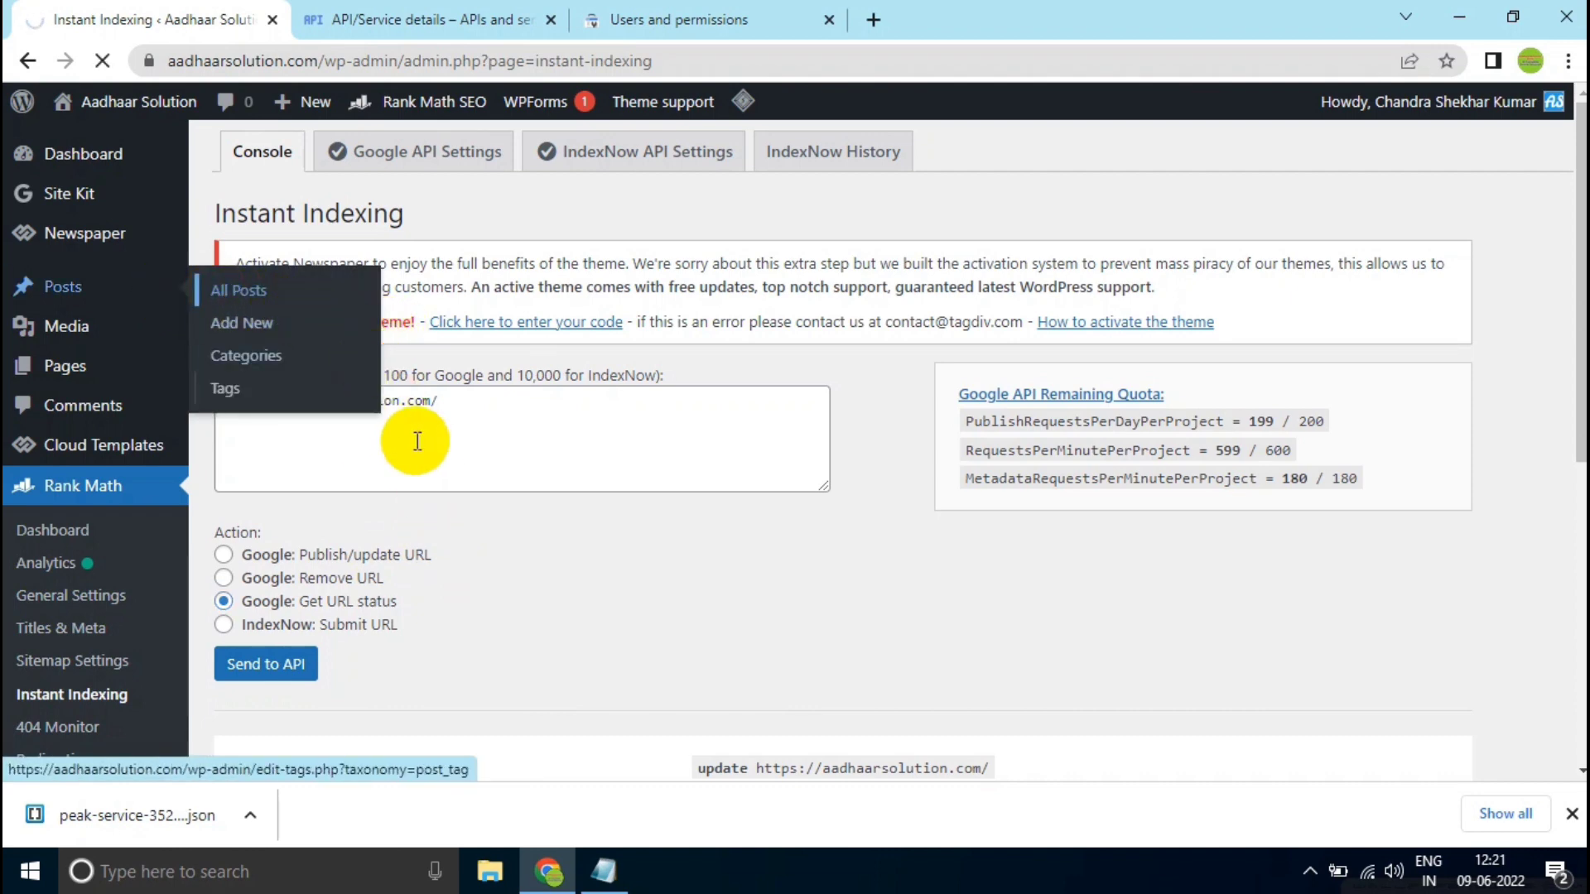
{"action": "scroll", "coordinate": [448, 479], "scroll_direction": "down", "scroll_amount": 1}
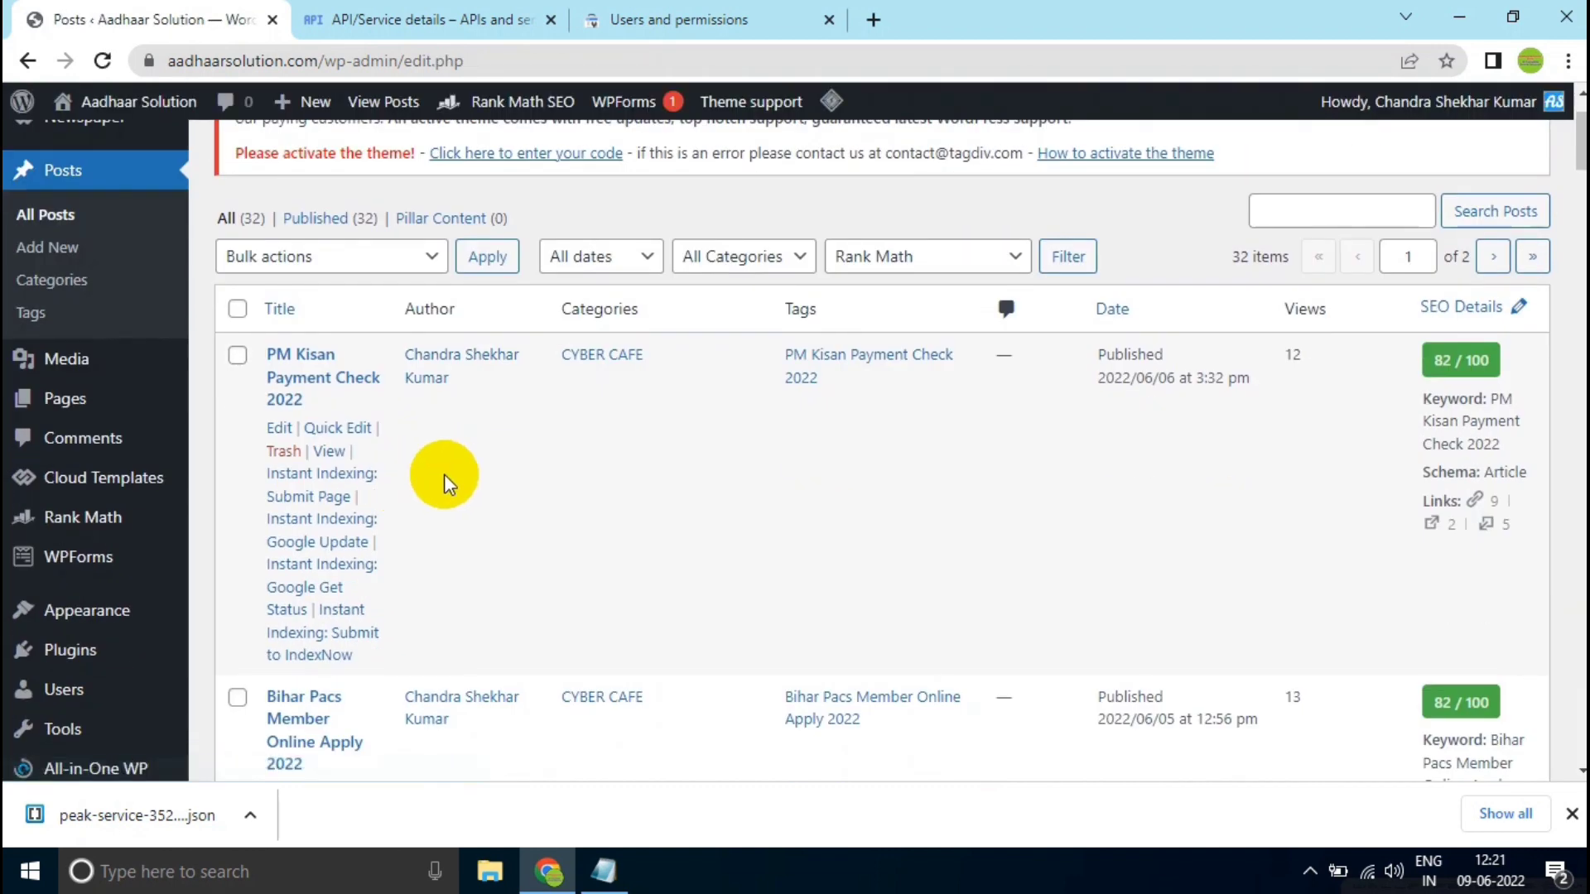
{"action": "scroll", "coordinate": [435, 479], "scroll_direction": "down", "scroll_amount": 1}
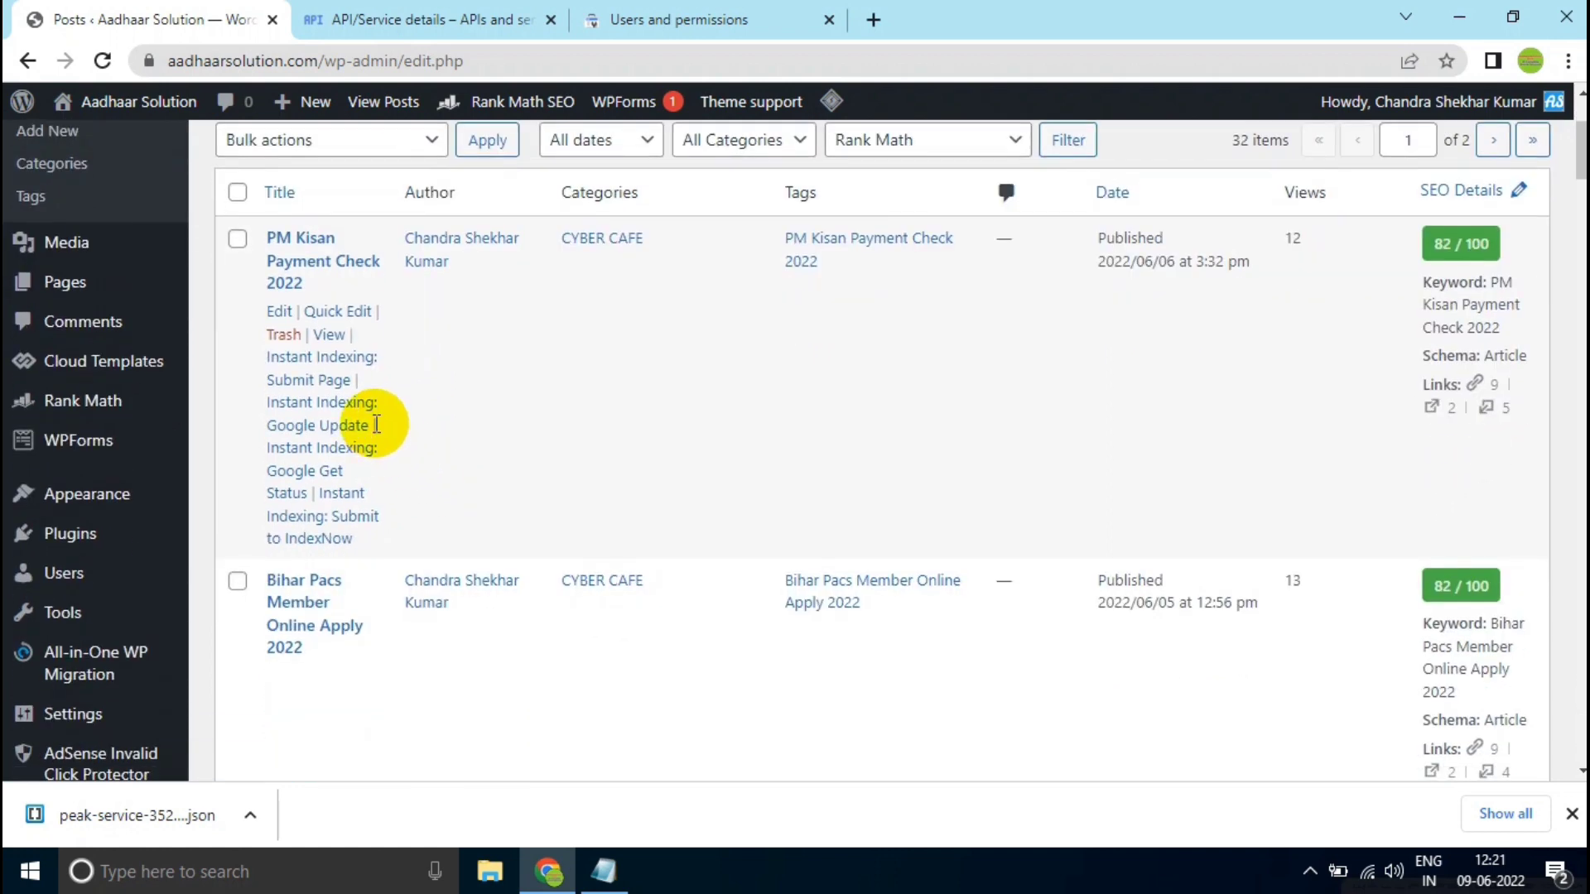
{"action": "scroll", "coordinate": [369, 384], "scroll_direction": "up", "scroll_amount": 1}
{"action": "scroll", "coordinate": [369, 384], "scroll_direction": "up", "scroll_amount": 1}
{"action": "left_click", "coordinate": [238, 309]}
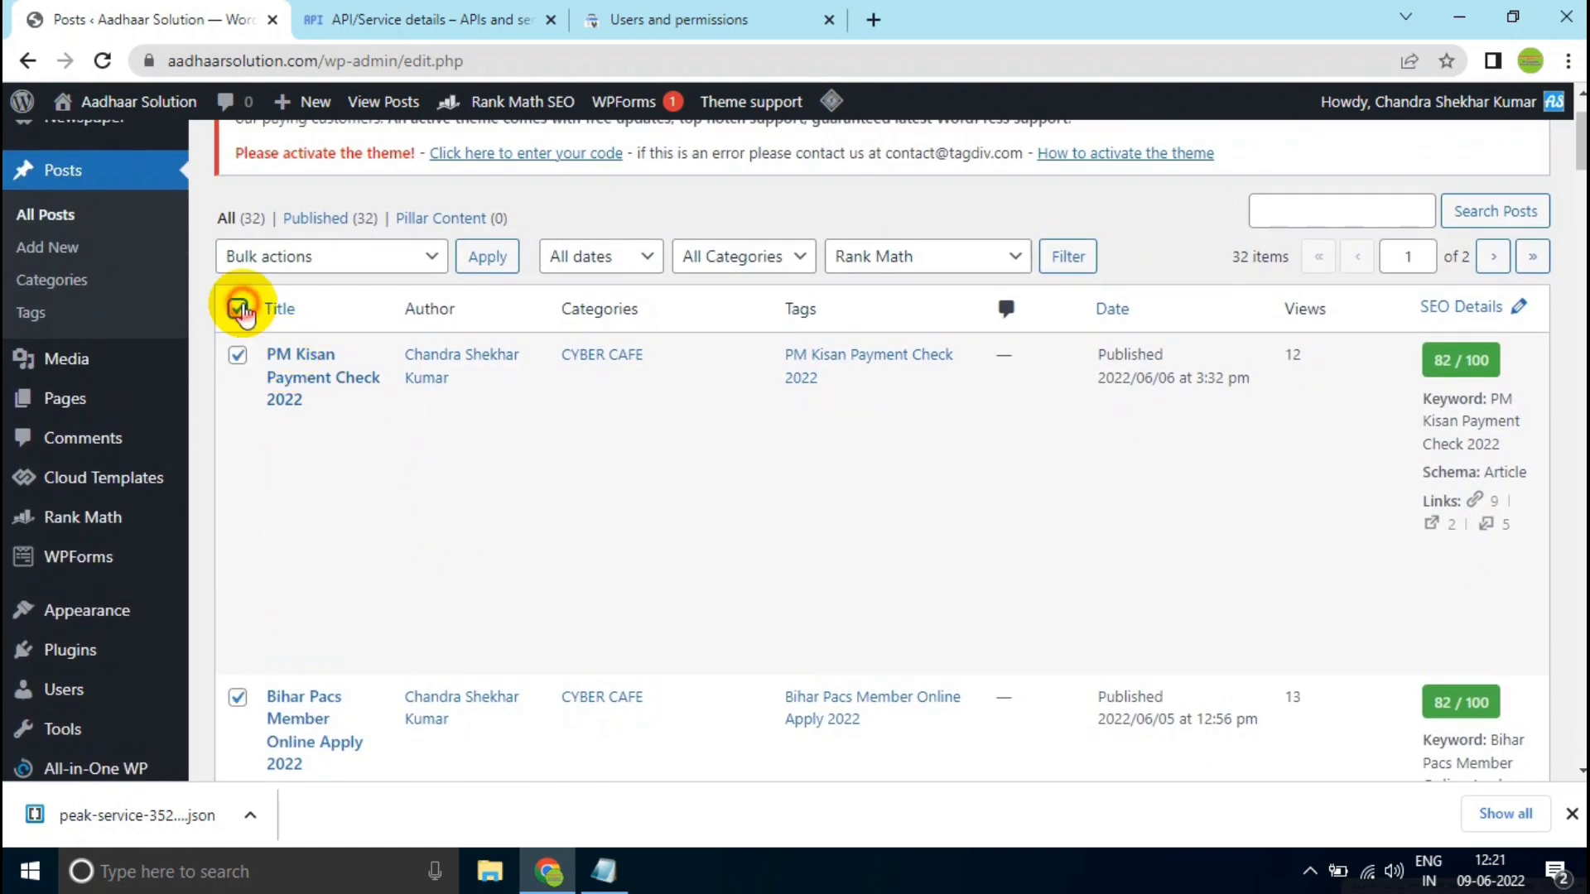
{"action": "left_click", "coordinate": [280, 258]}
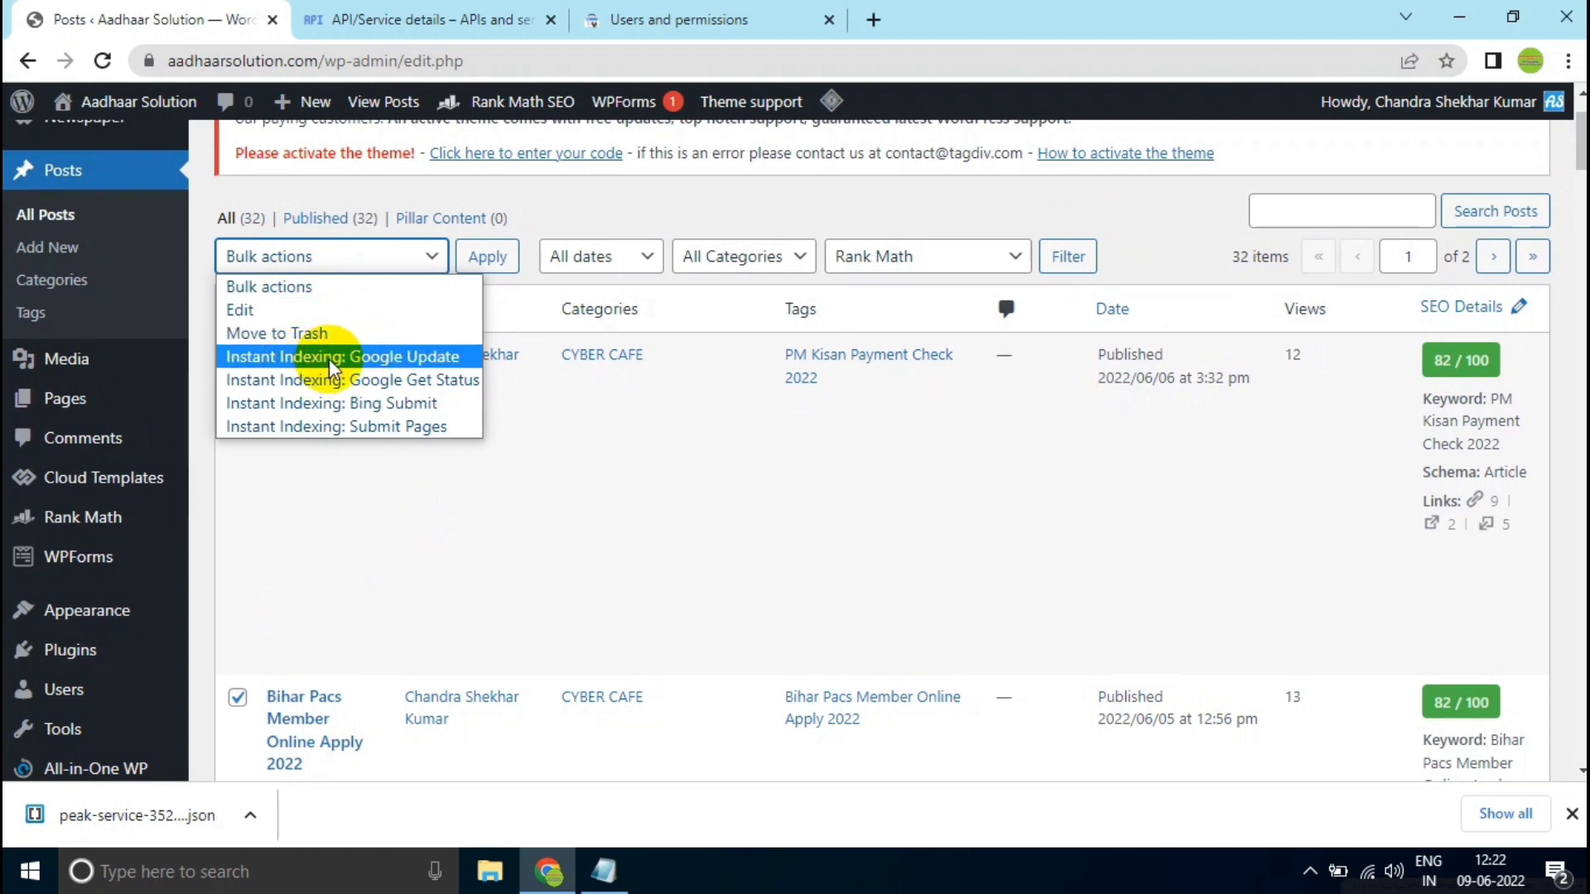
{"action": "left_click", "coordinate": [398, 364]}
{"action": "left_click", "coordinate": [481, 260]}
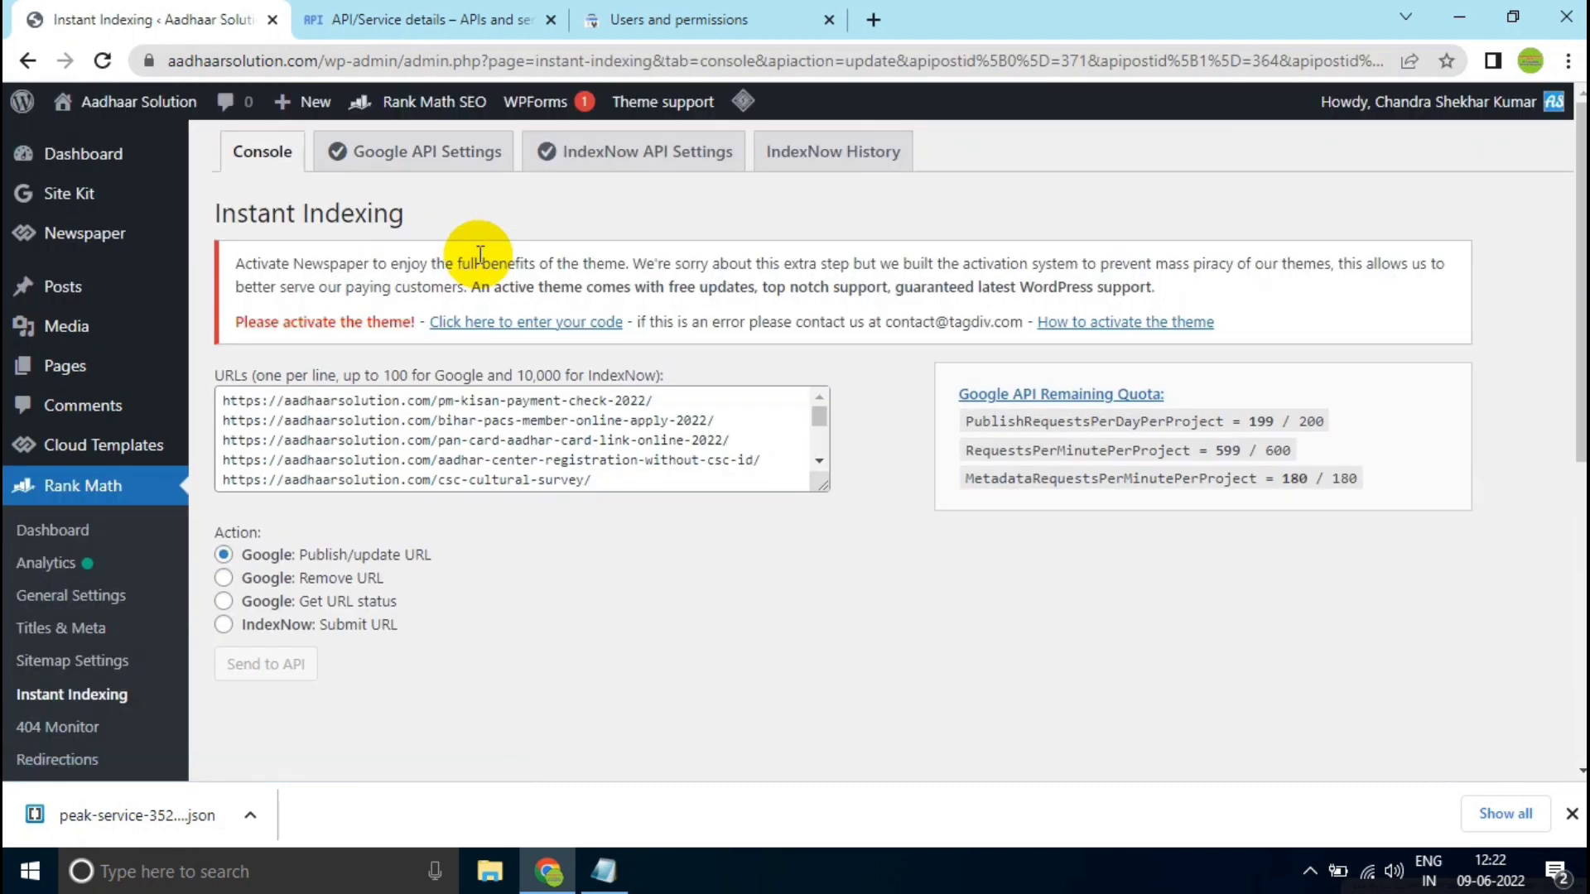
{"action": "scroll", "coordinate": [615, 594], "scroll_direction": "down", "scroll_amount": 2}
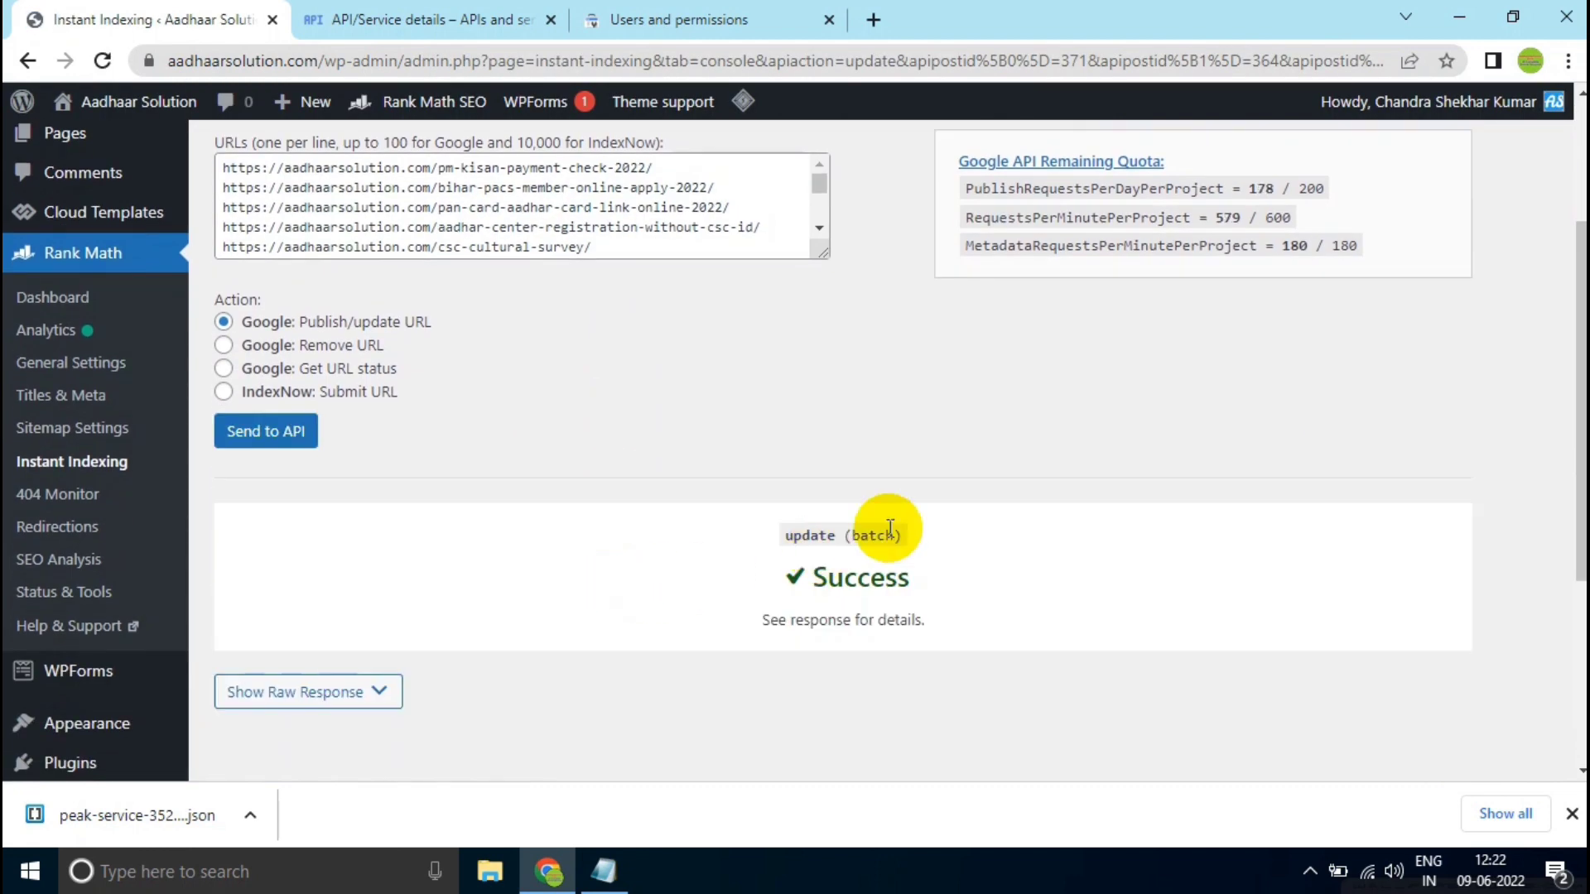